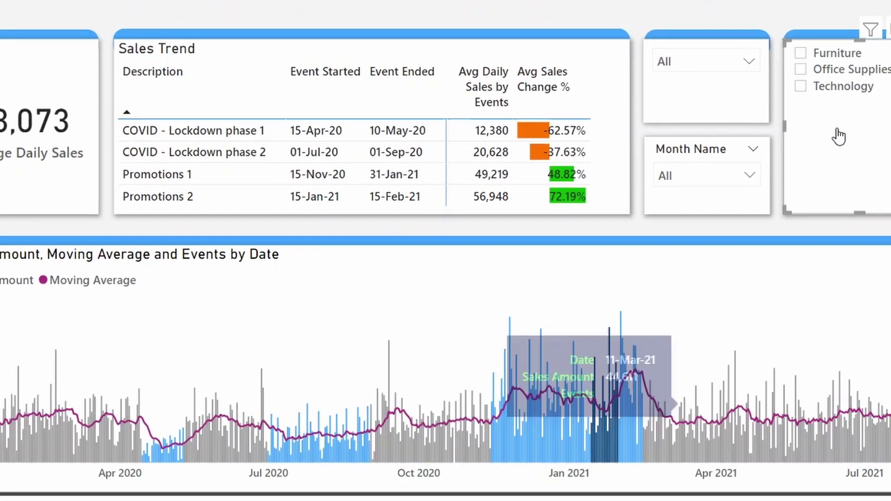
Filter the dashboard to Technology, then highlight Lockdown phases 1 and 2 and Promotions 1 and 2 on the timeline.
click(832, 72)
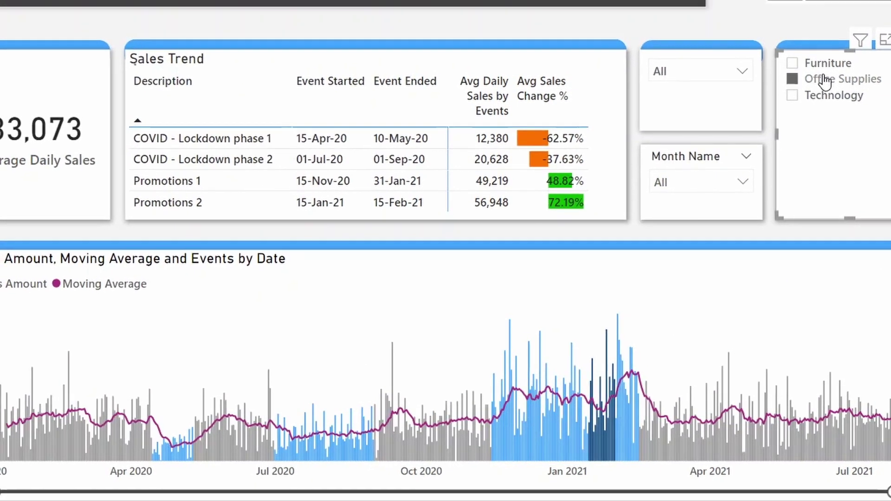
click(822, 98)
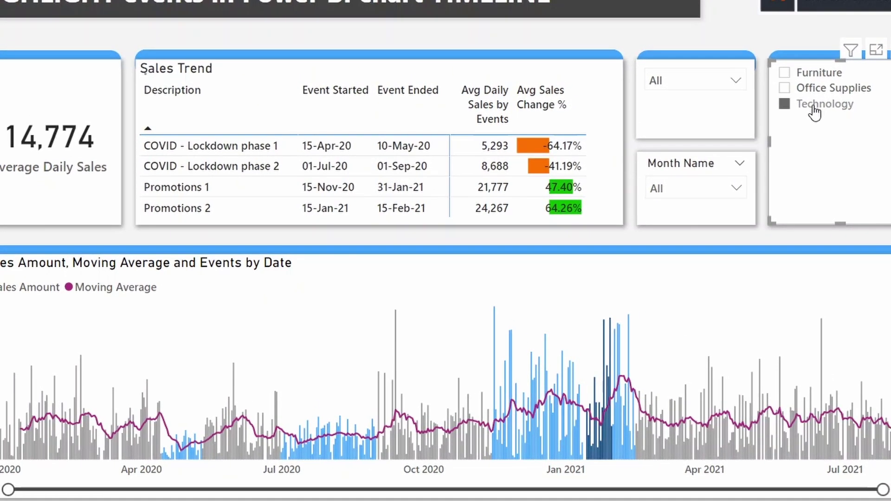
click(624, 147)
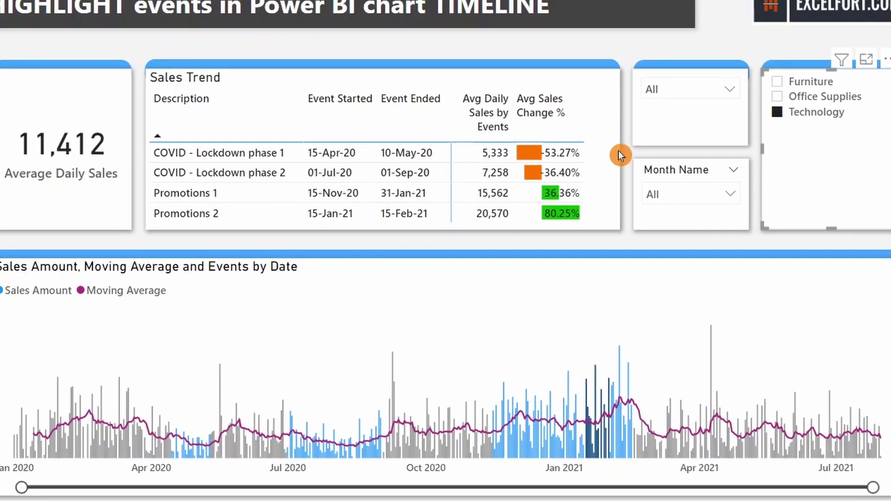
click(572, 155)
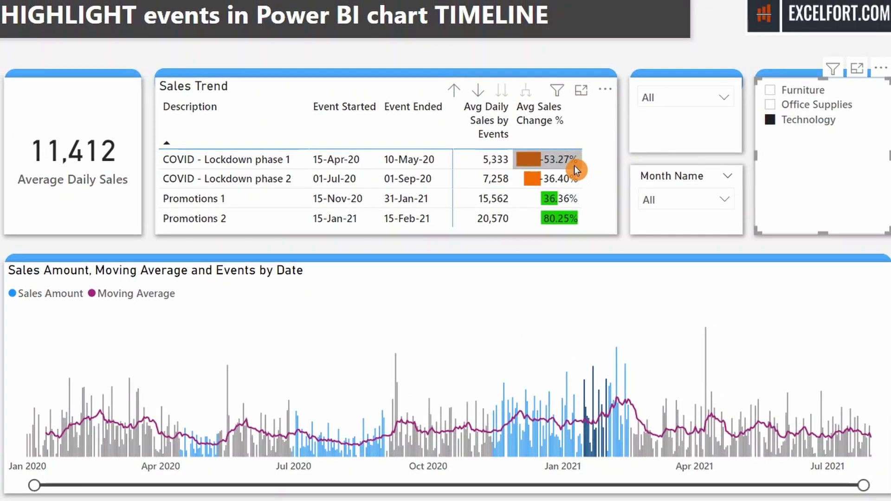
click(576, 179)
click(575, 198)
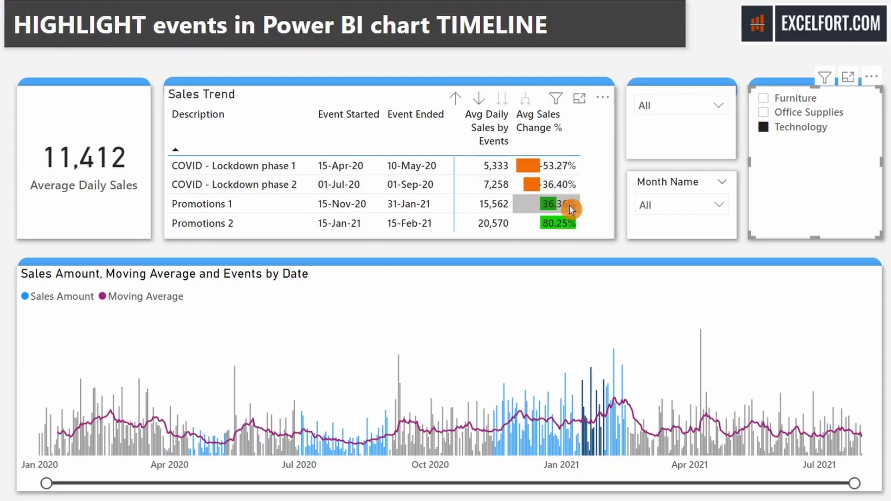
click(569, 222)
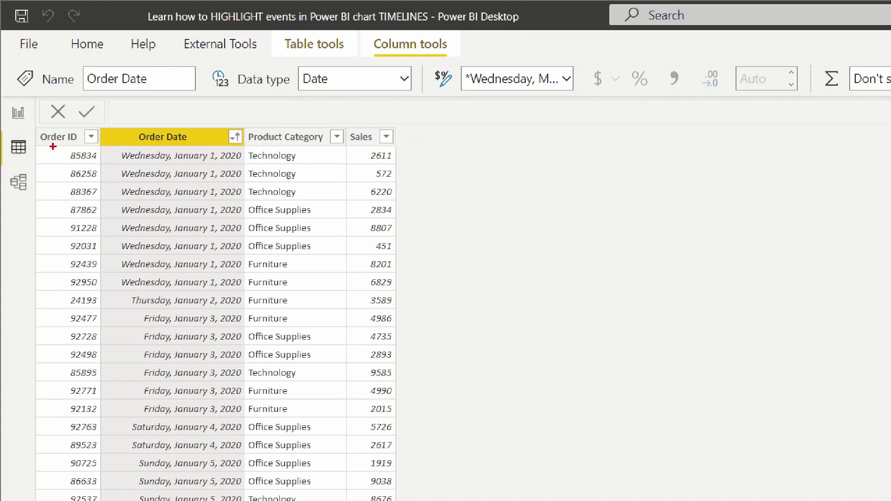
Select the Sales Data rows to look over order IDs, order dates, categories and sales values.
mouse_move(36, 128)
mouse_down()
mouse_move(344, 246)
mouse_move(398, 314)
mouse_move(399, 291)
mouse_up()
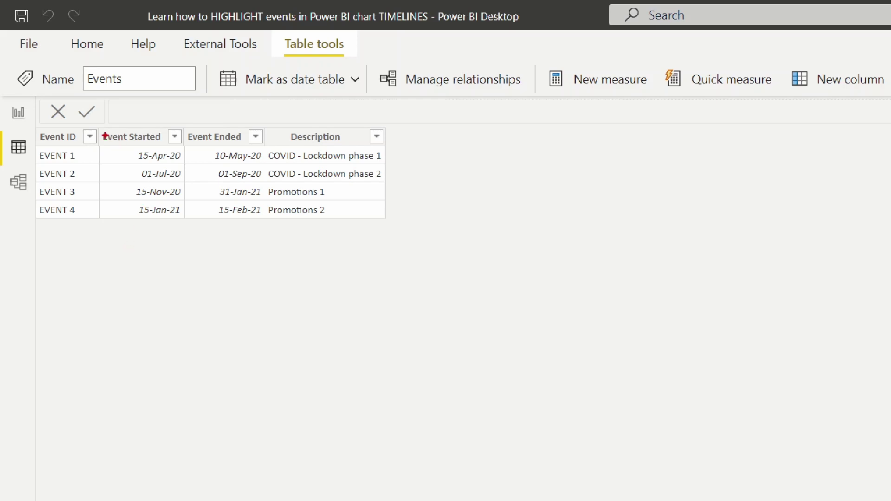
Select the four Events rows to read their start dates, end dates and descriptions.
mouse_move(100, 147)
mouse_down()
mouse_move(425, 157)
mouse_move(410, 168)
mouse_up()
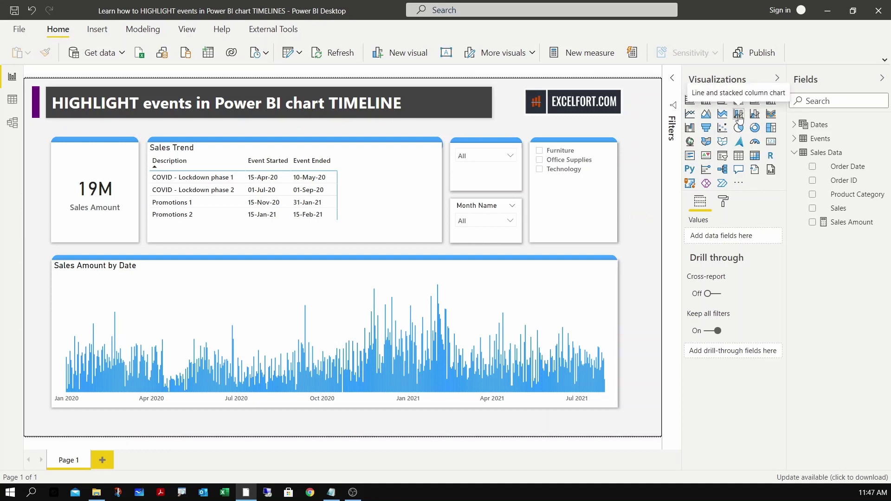
Inspect the sales-by-date chart, the Sales Amount formula, the Sales Trend table, the Year and Month slicers, and the 19M card.
click(592, 273)
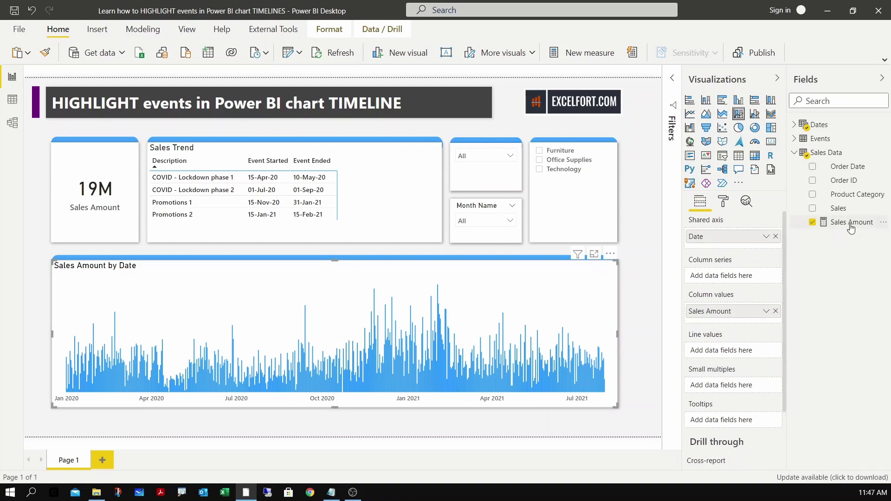
click(852, 222)
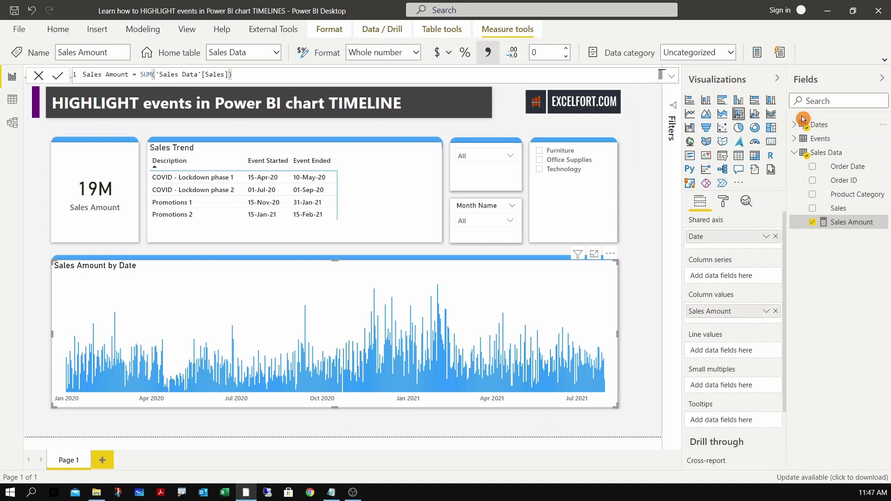
click(390, 207)
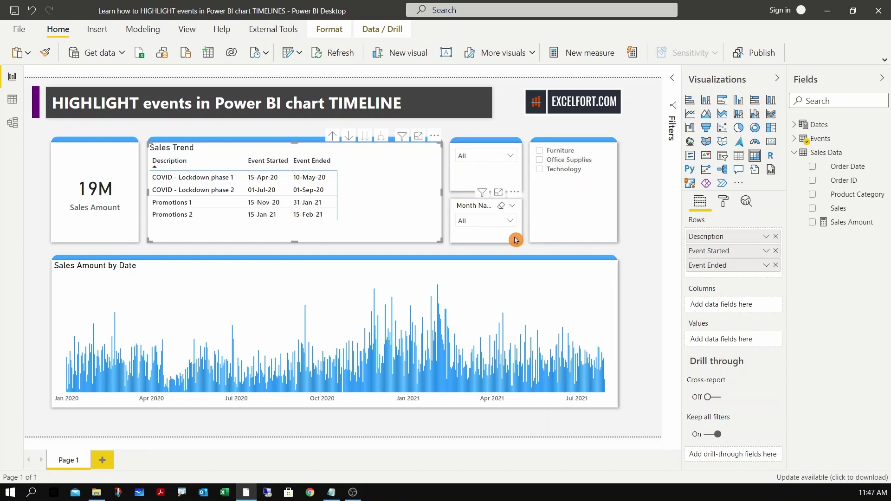
click(487, 157)
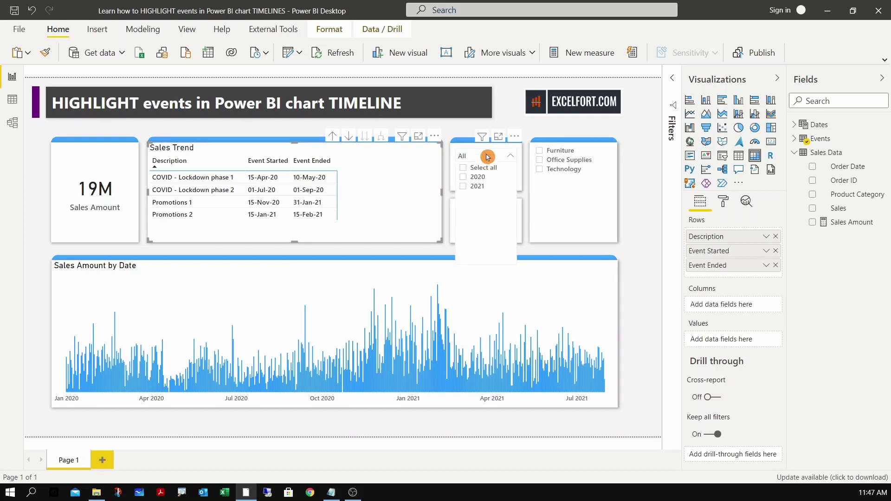
click(487, 156)
click(493, 222)
click(493, 222)
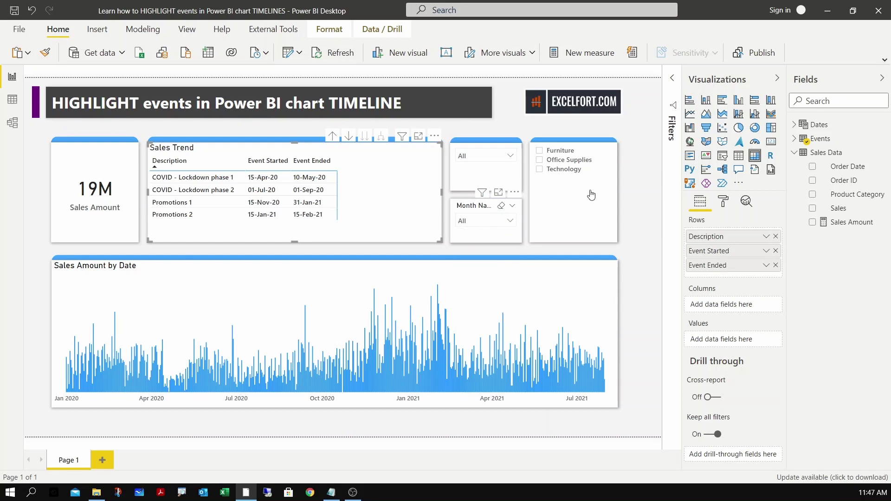
click(100, 220)
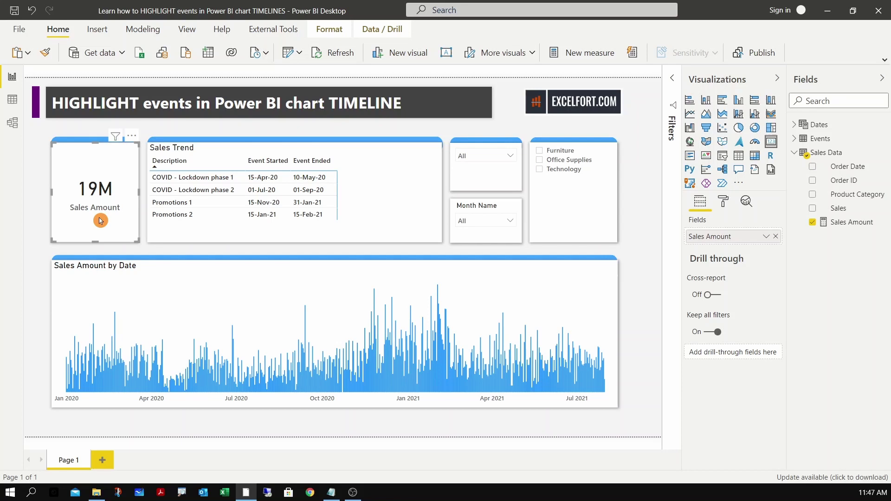
click(54, 253)
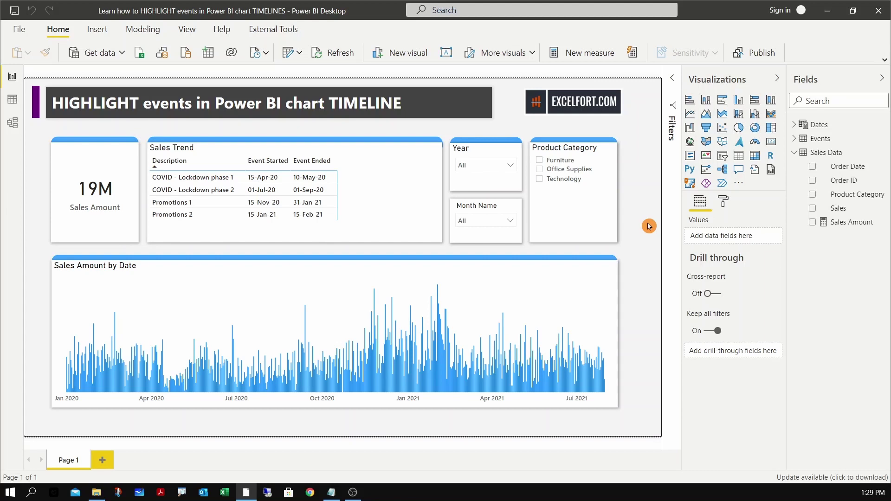
Create a new measure in Sales Data named Count of Events.
right_click(853, 180)
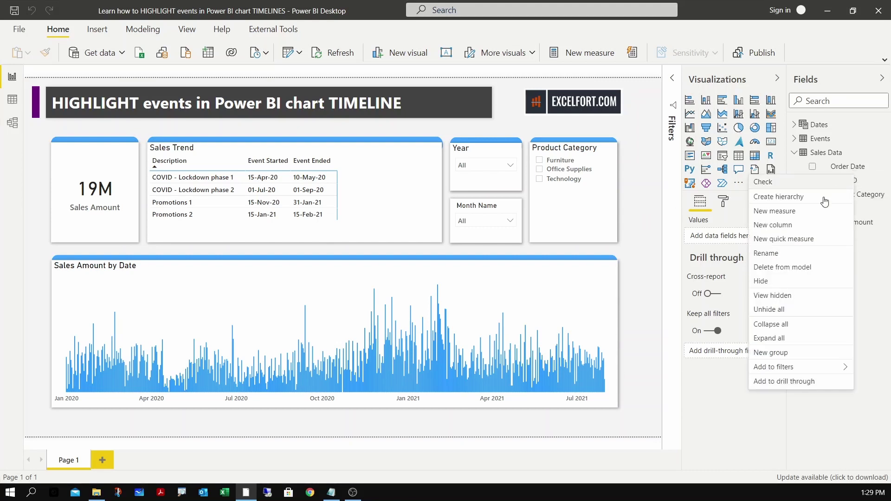
click(785, 211)
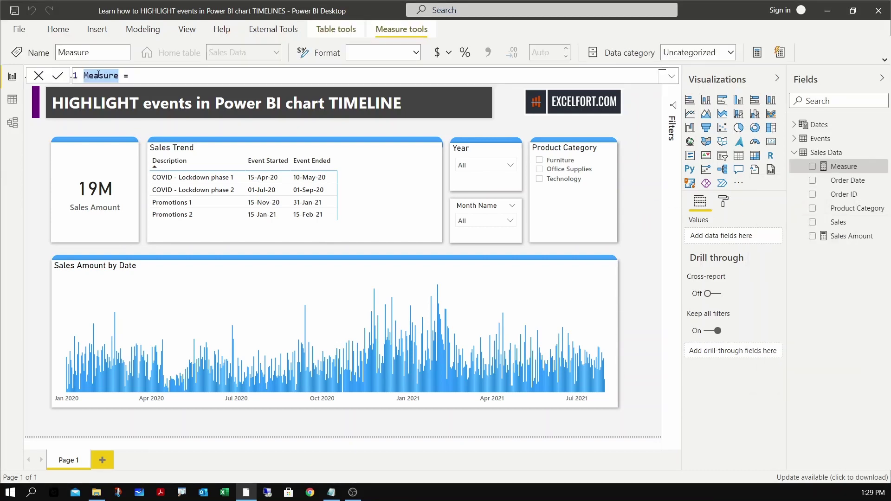
text(Count of )
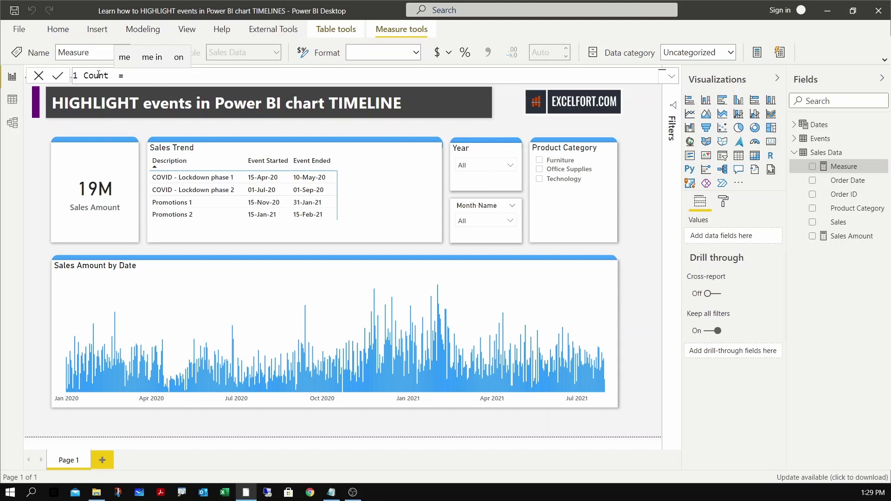
text(Events)
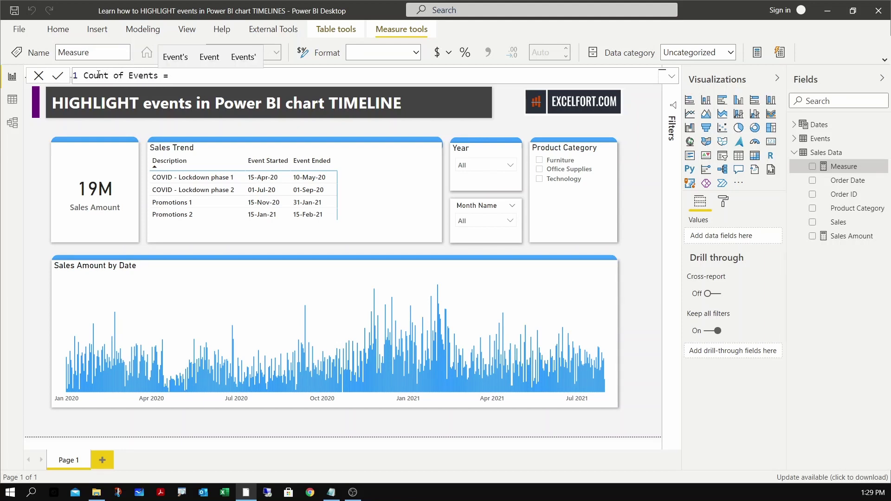
key(shift+Return)
key(shift+Return)
key(shift+Return)
key(Up)
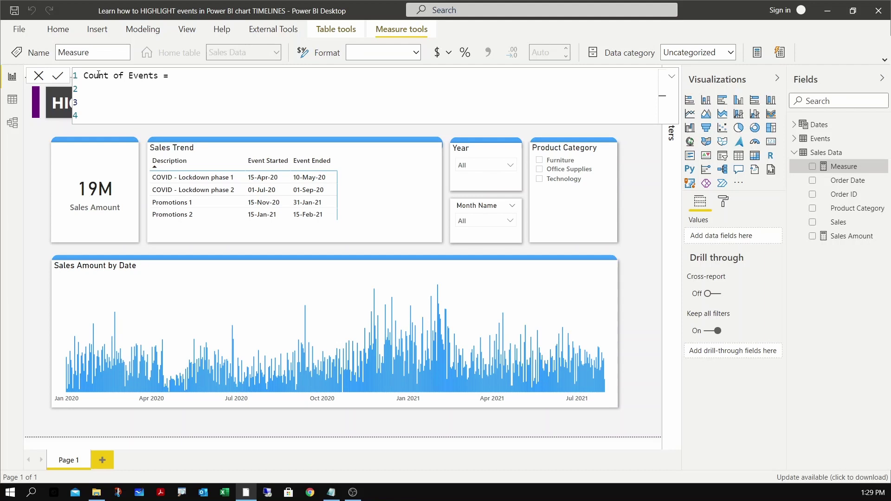
Add VAR __CurrentDate = MAX(Dates[Date]) and begin VAR __EventCount =.
text(VAR __CurrentDate)
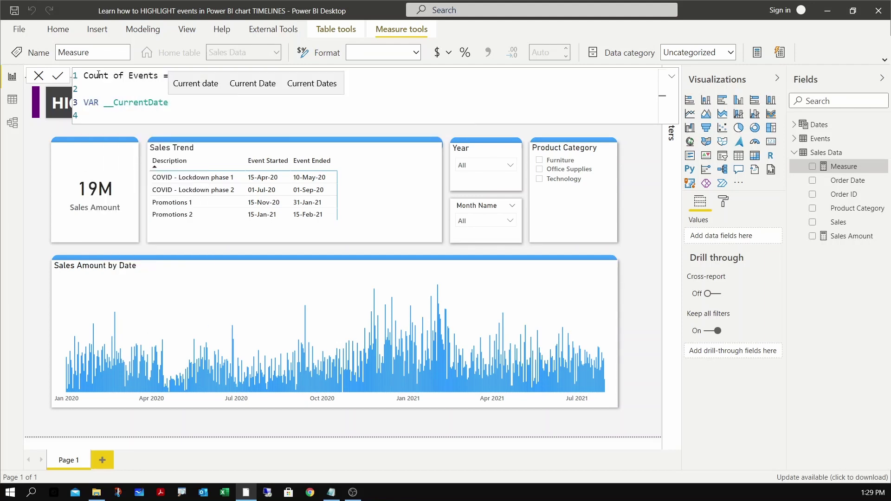
text( = Max)
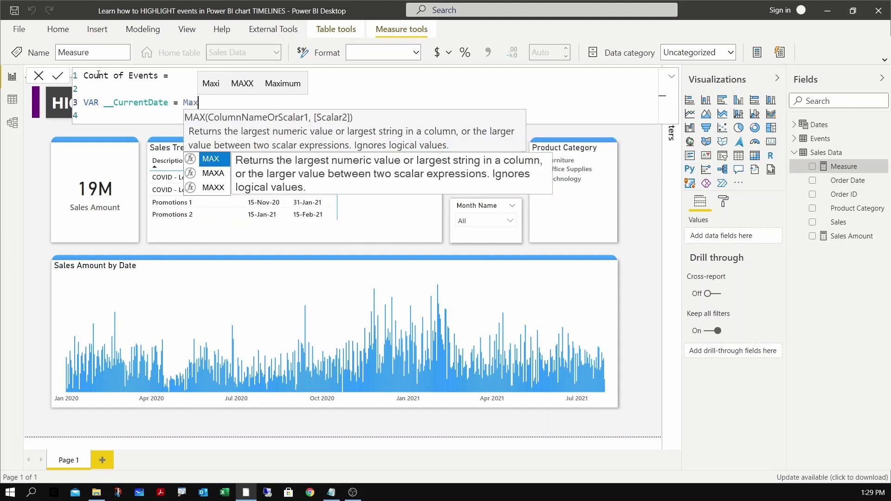
text((Dates[Date])
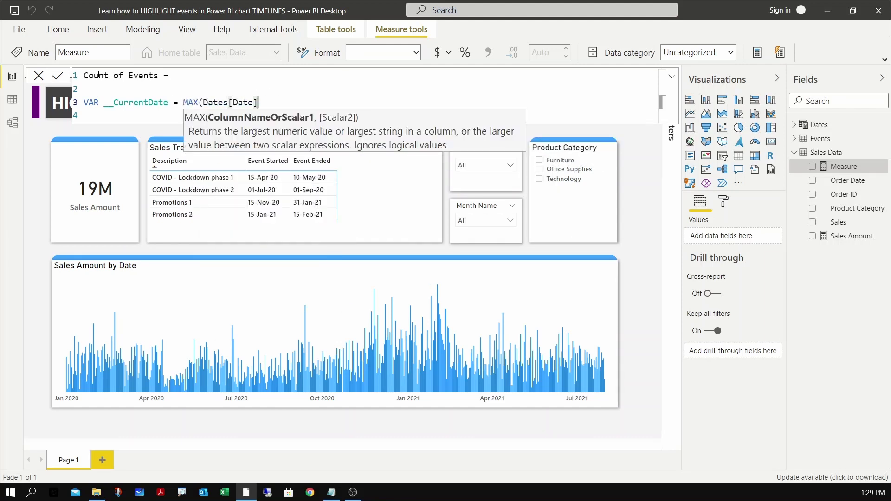
text())
key(shift+Return)
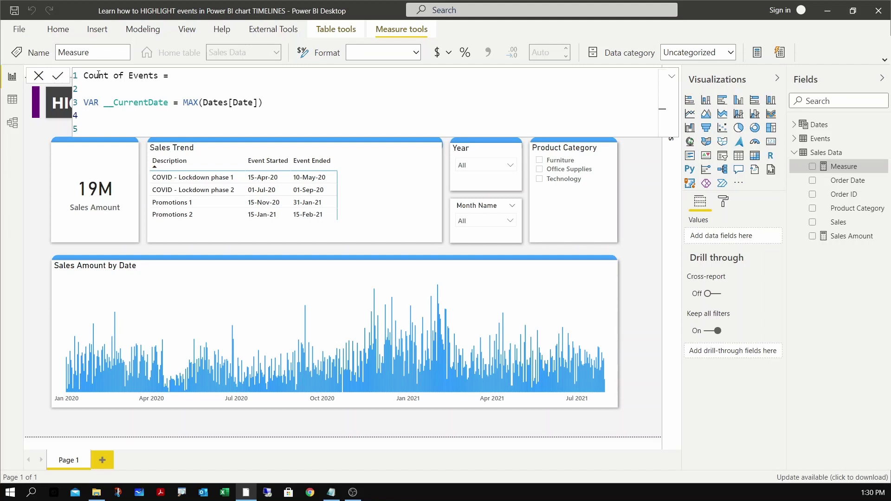
text(VAR)
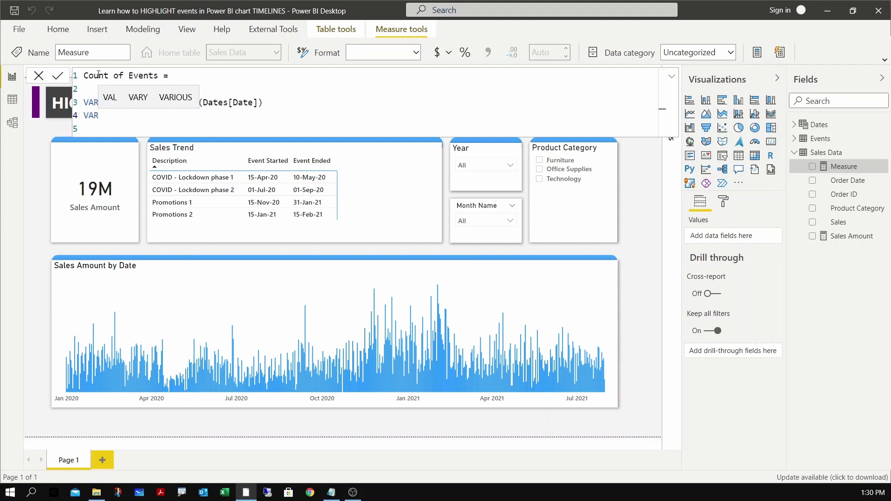
text( __E)
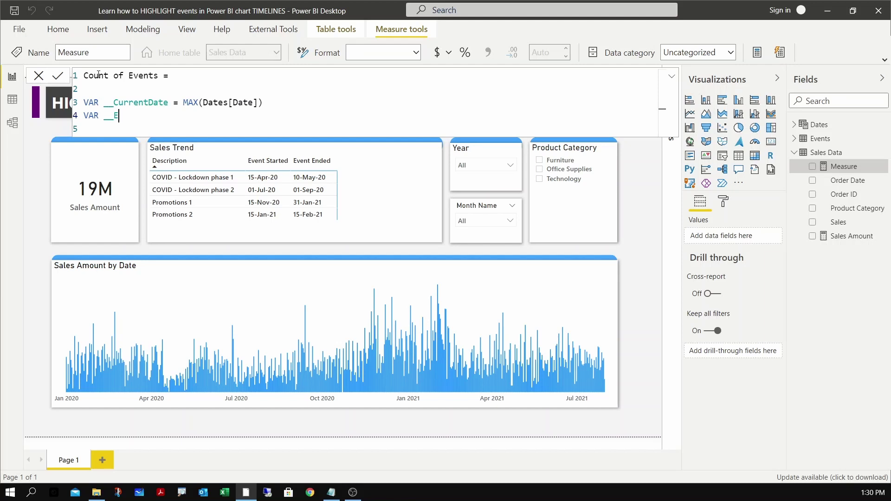
text(ventCo)
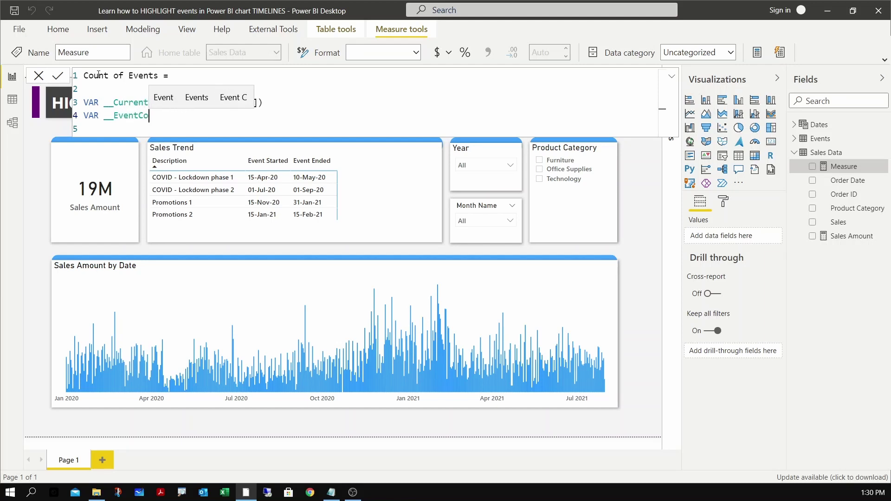
text(unt =)
key(Return)
key(Return)
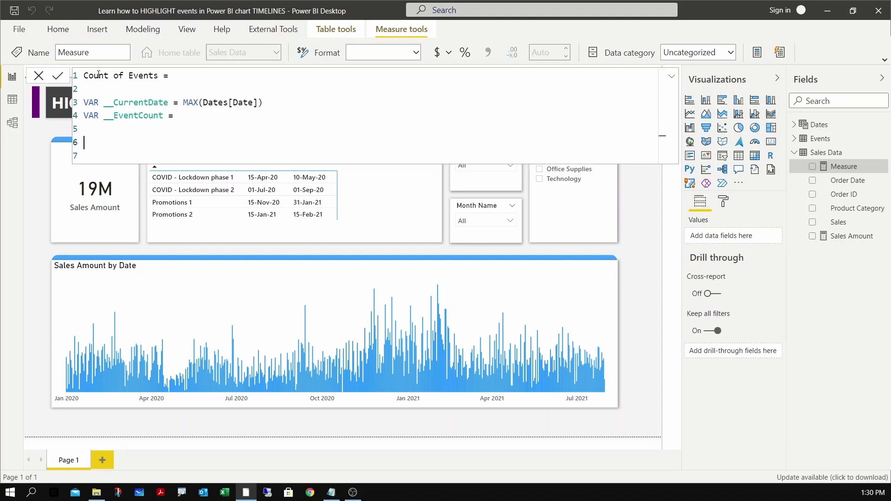
Start __EventCount as SUMX over Events, with __CurrentDate as the row expression.
key(Up)
text(SUMX)
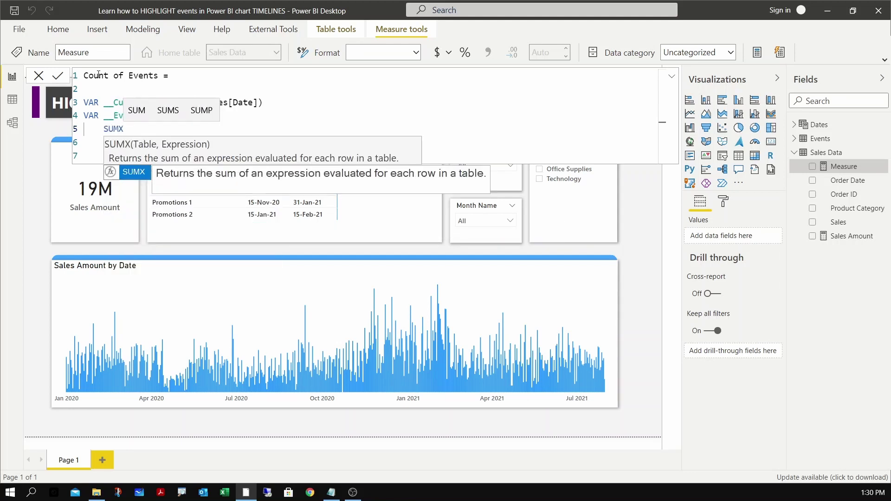
text(()
key(shift+Return)
text(eve)
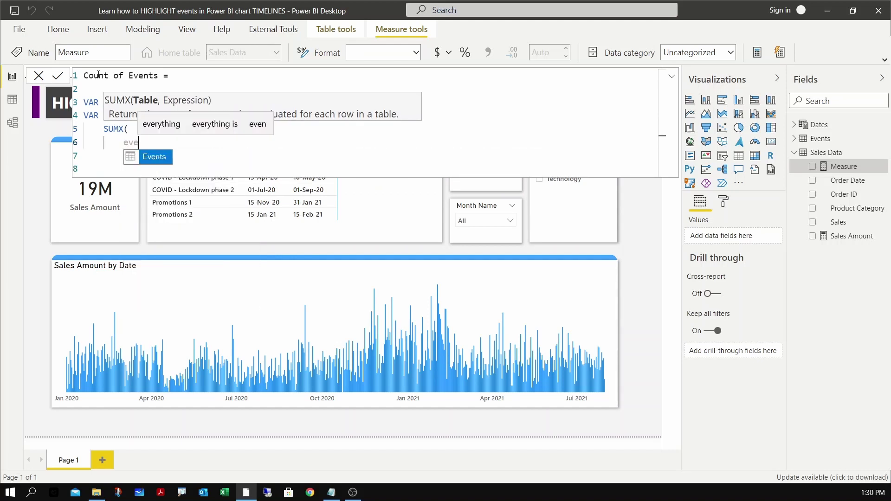
key(Tab)
text(,)
key(shift+Return)
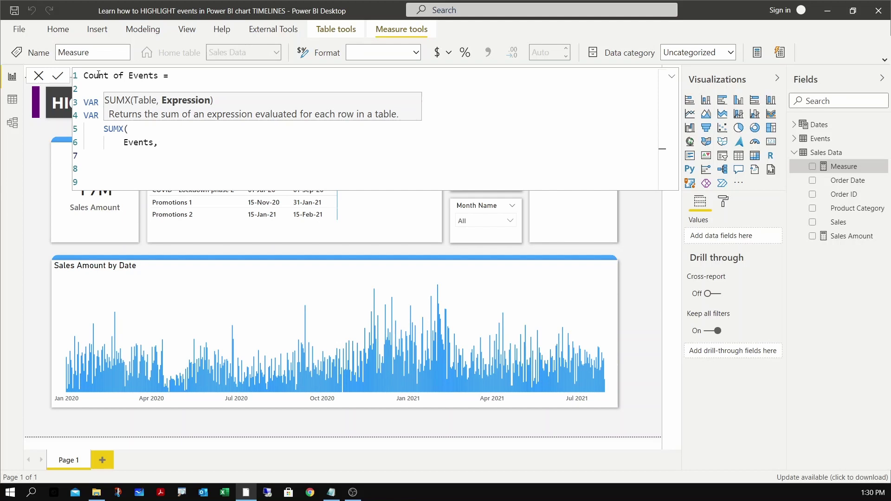
text(_)
key(Tab)
Test __CurrentDate IN CALENDAR(Events[Event Started], Events[Event Ended]).
text(IN)
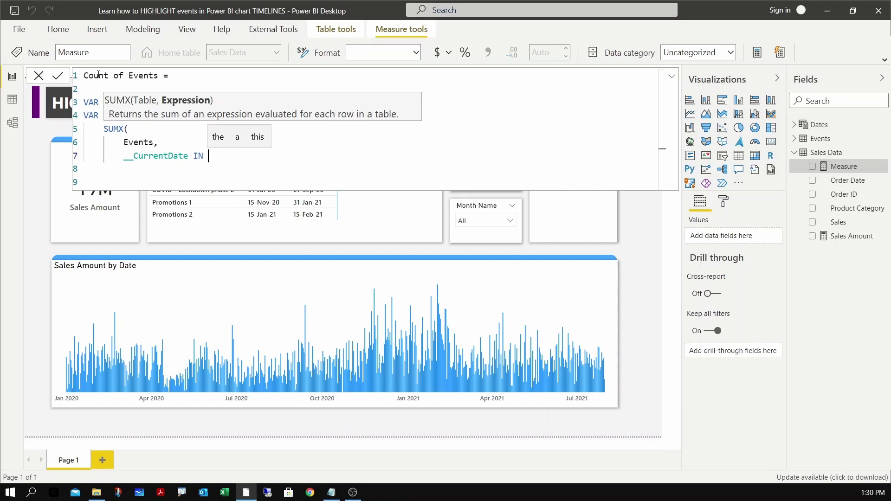
text(CALENDAR( )
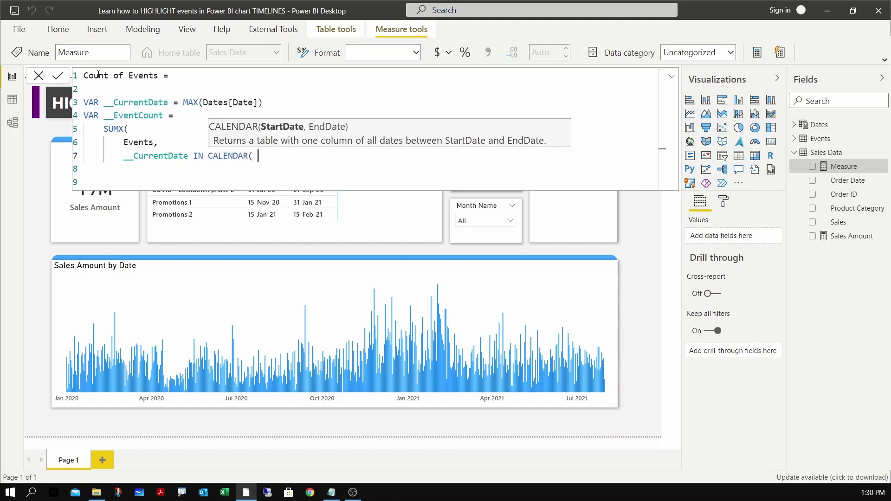
text(even)
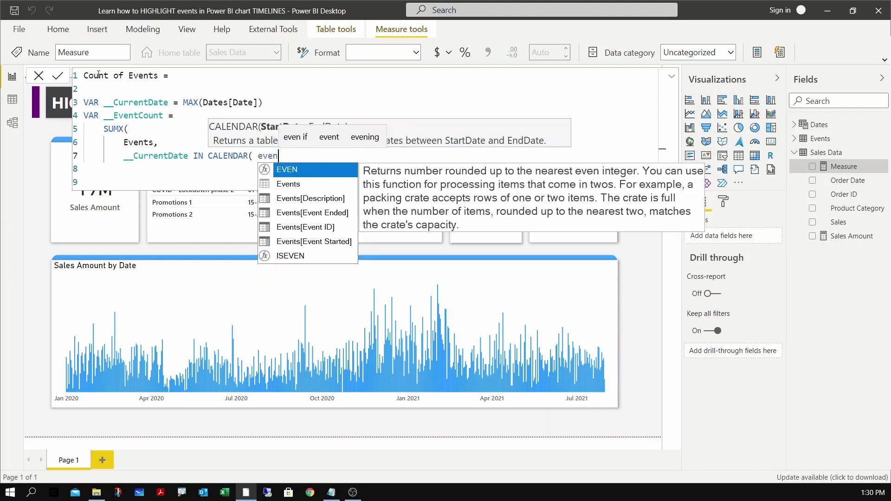
key(Down)
key(Down)
key(Down)
key(Down)
key(Down)
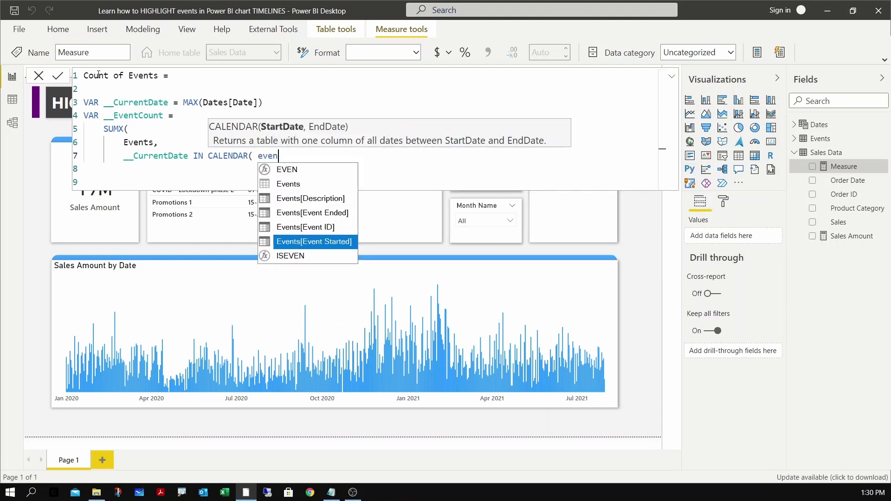
key(Tab)
text(, even)
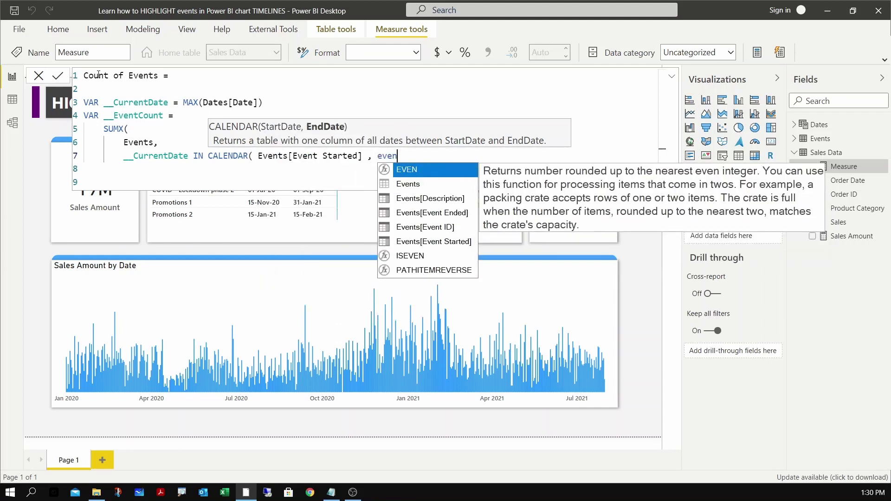
key(Down)
key(Down)
key(Down)
key(Down)
key(Up)
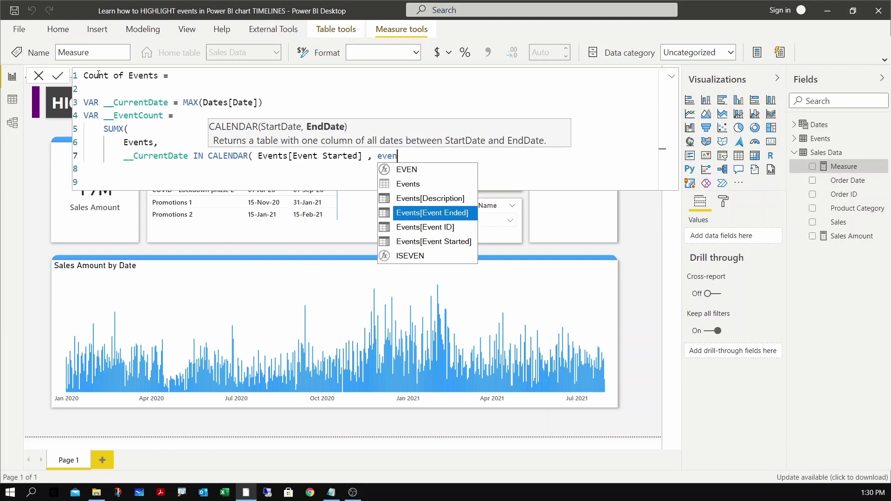
key(Tab)
text())
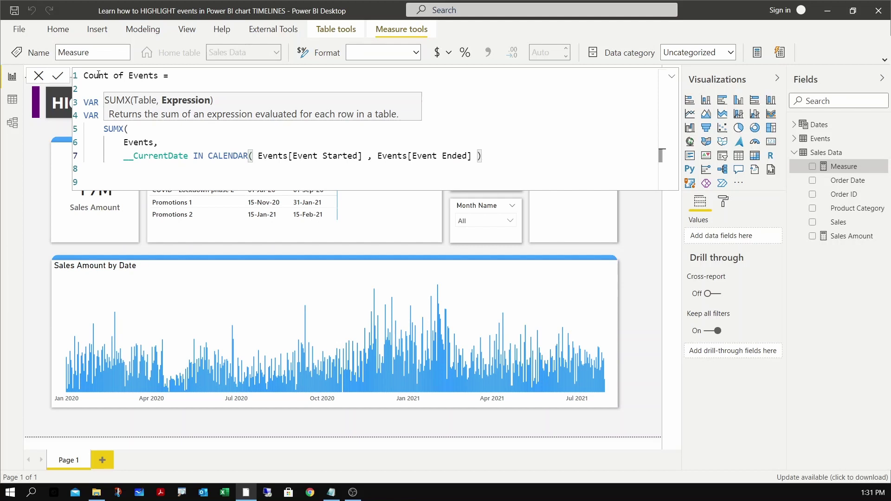
Wrap the date condition in INT() and put the closing parenthesis on its own line.
key(Left)
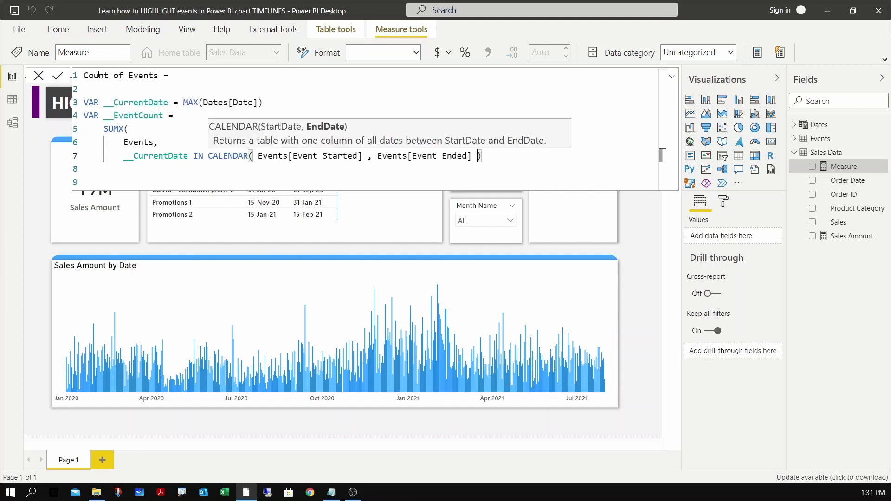
key(ctrl+Left)
key(ctrl+Left)
key(ctrl+Left)
key(ctrl+Left)
key(ctrl+Left)
key(ctrl+Left)
key(ctrl+Left)
key(ctrl+Left)
key(ctrl+Left)
key(ctrl+Left)
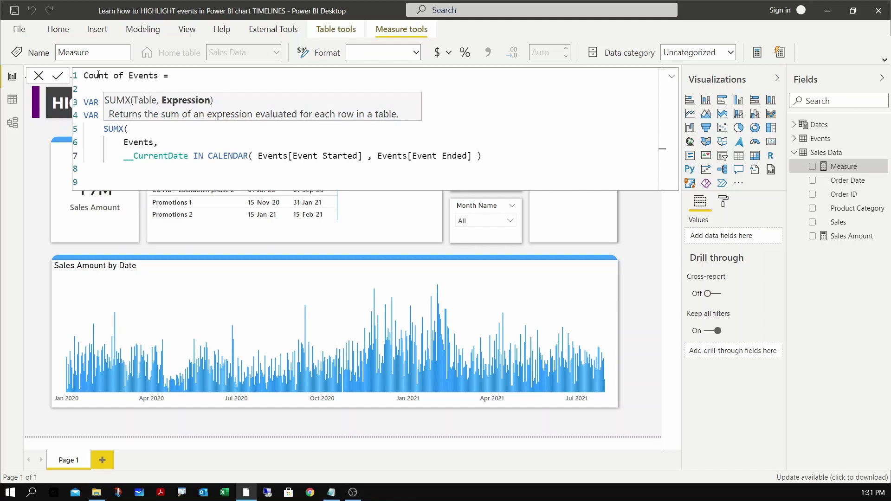
text(INT( )
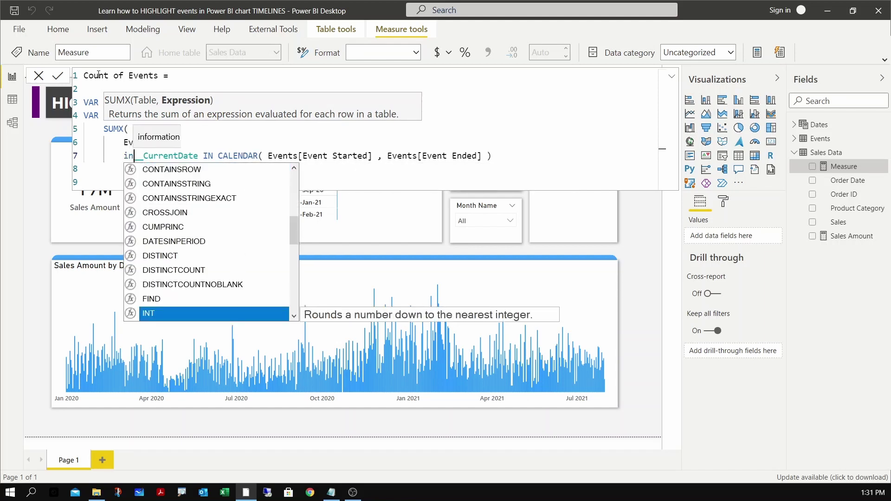
text( ))
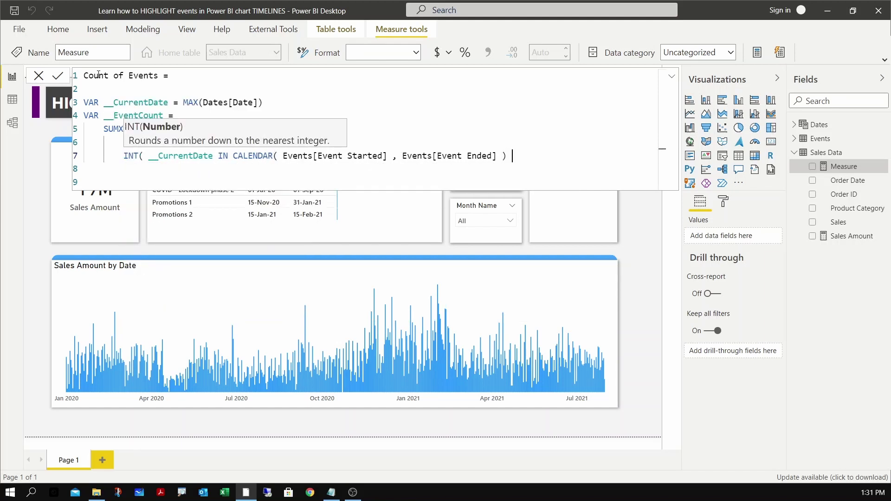
text())
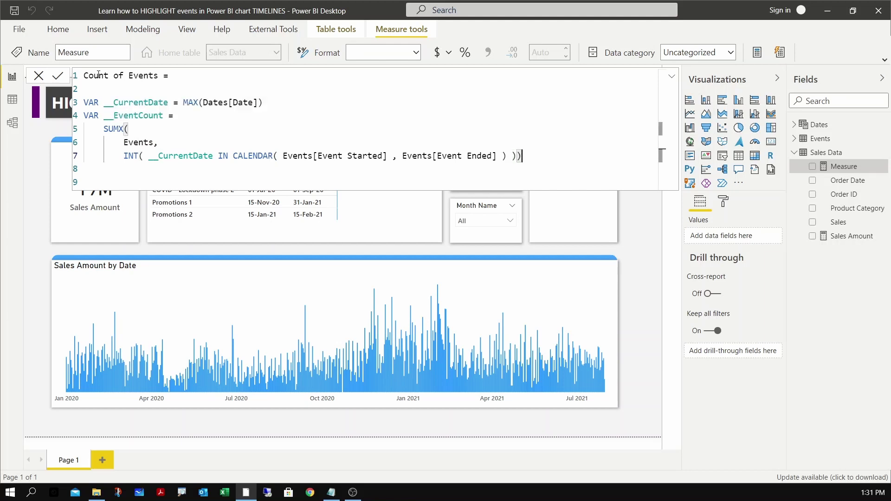
key(shift+Return)
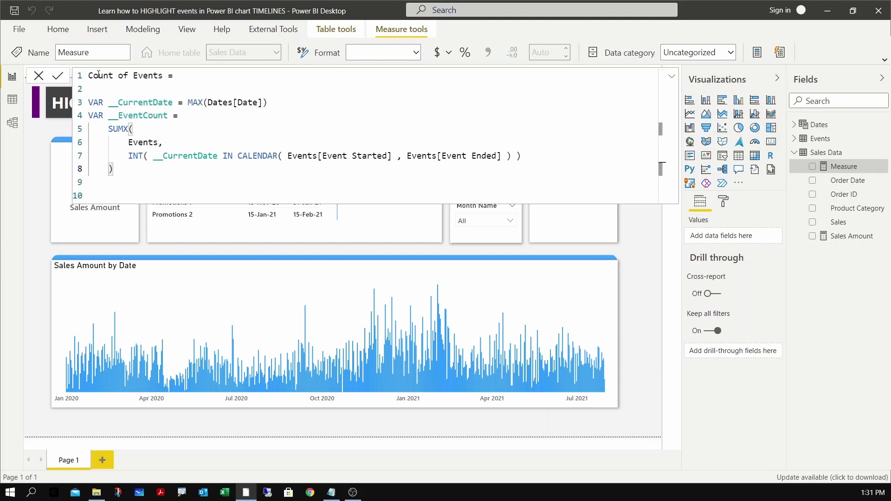
key(shift+Return)
Return __EventCount, remove the empty second line, and commit the measure.
text(RETURN)
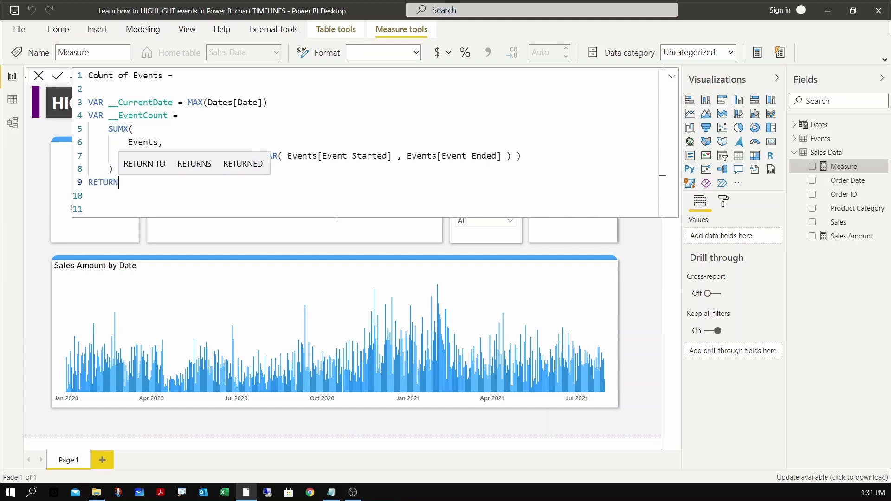
key(shift+Return)
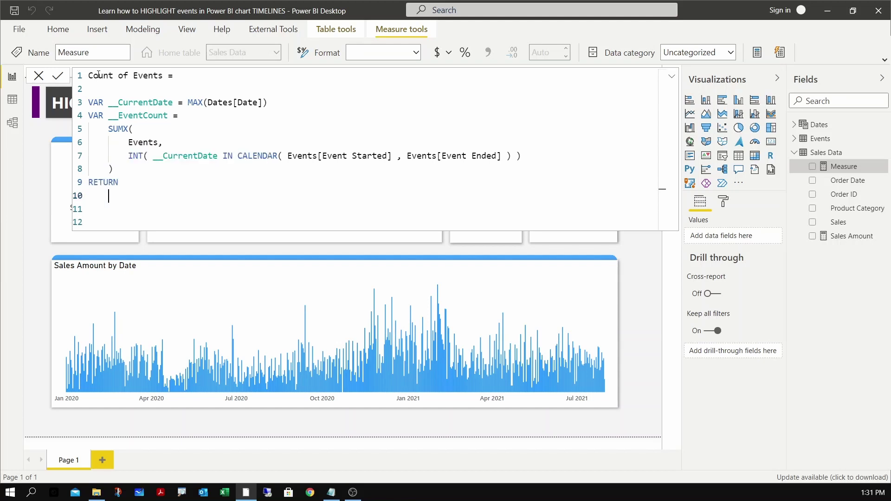
key(Tab)
text(_)
key(Down)
key(Tab)
key(Delete)
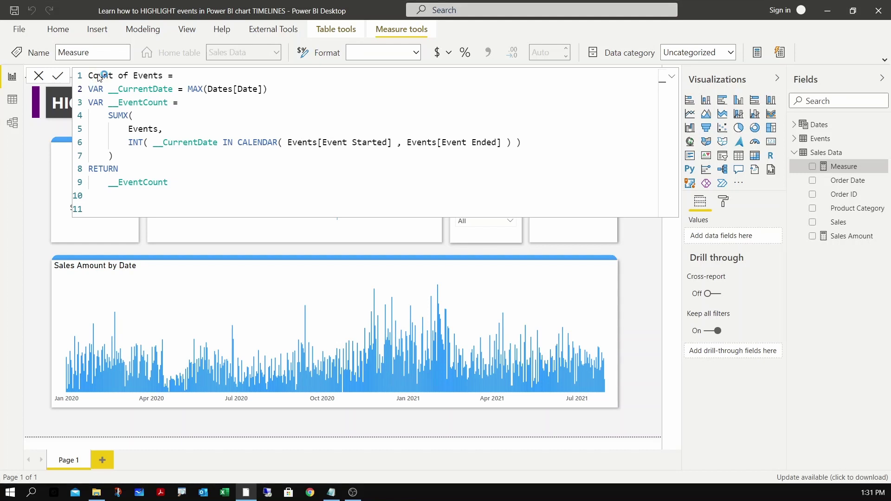
click(502, 279)
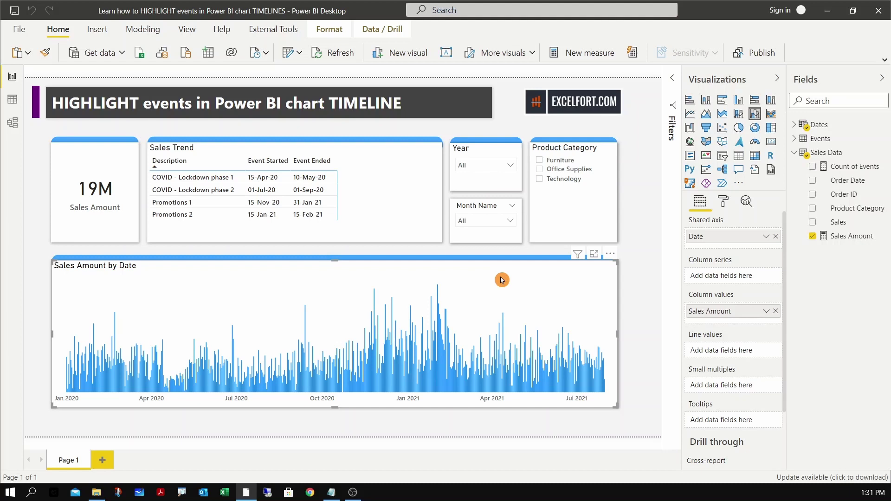
Turn the chart into a Date and Sales Amount table, check the daily Count of Events values, then remove that column.
click(739, 158)
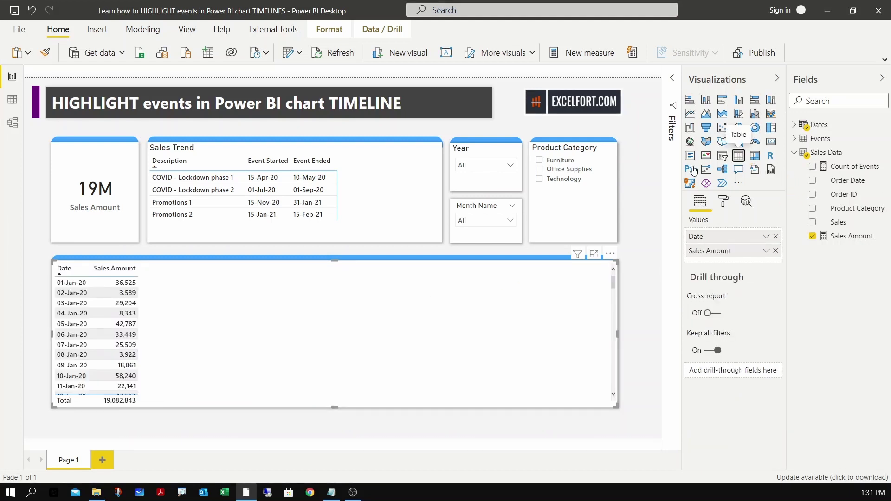
drag(845, 169, 269, 332)
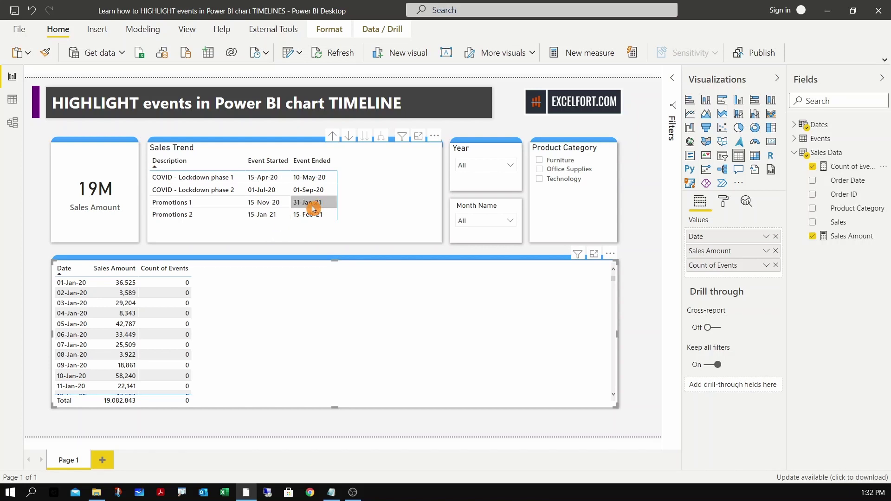
drag(614, 281, 613, 301)
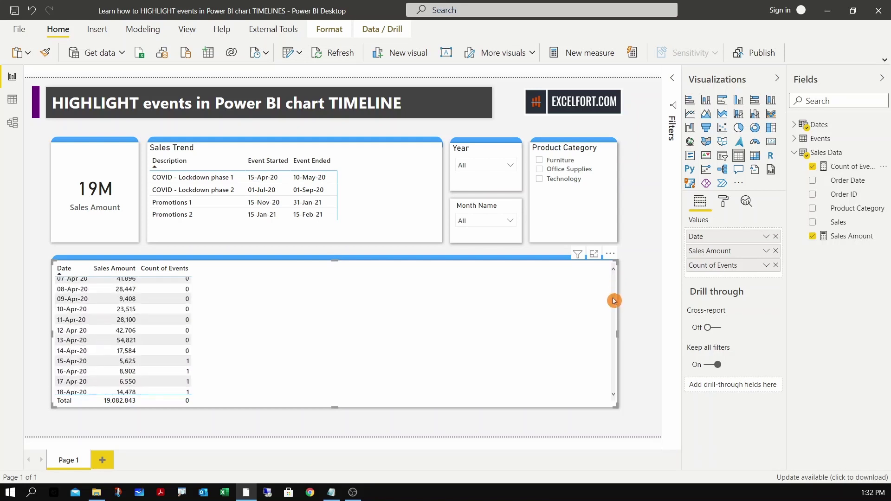
drag(614, 301, 609, 366)
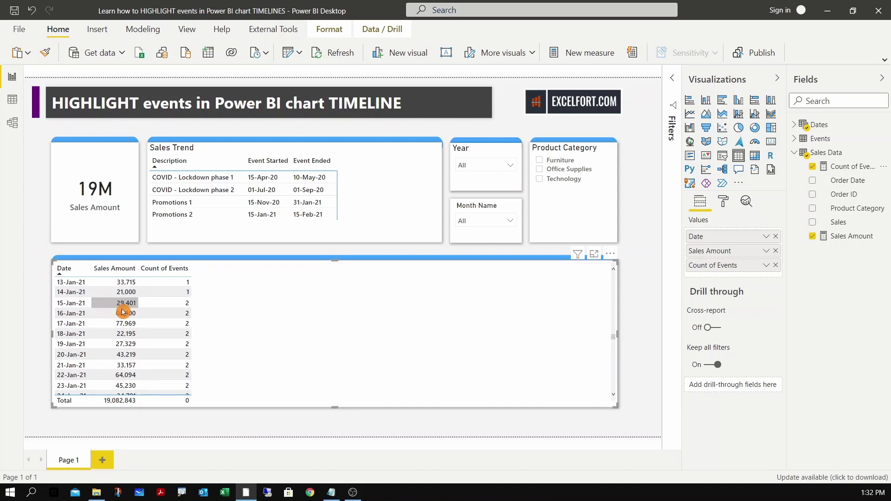
click(613, 399)
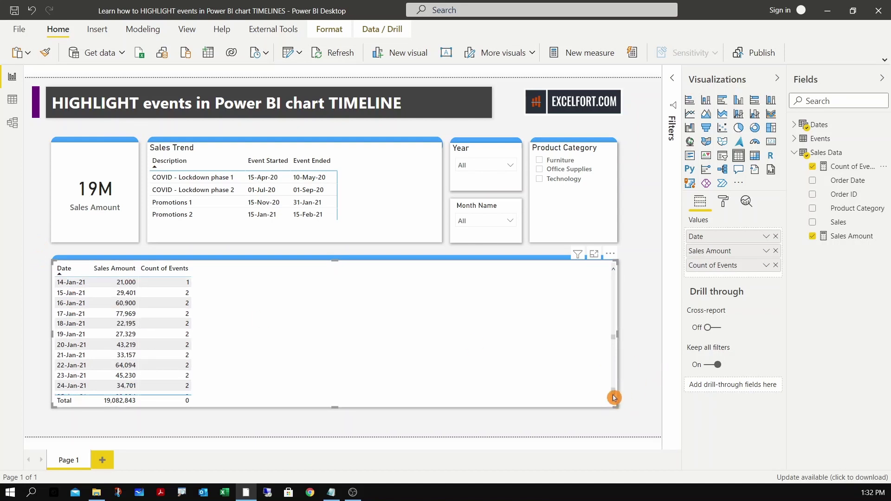
click(613, 398)
click(613, 399)
click(614, 399)
click(613, 399)
click(613, 398)
click(614, 399)
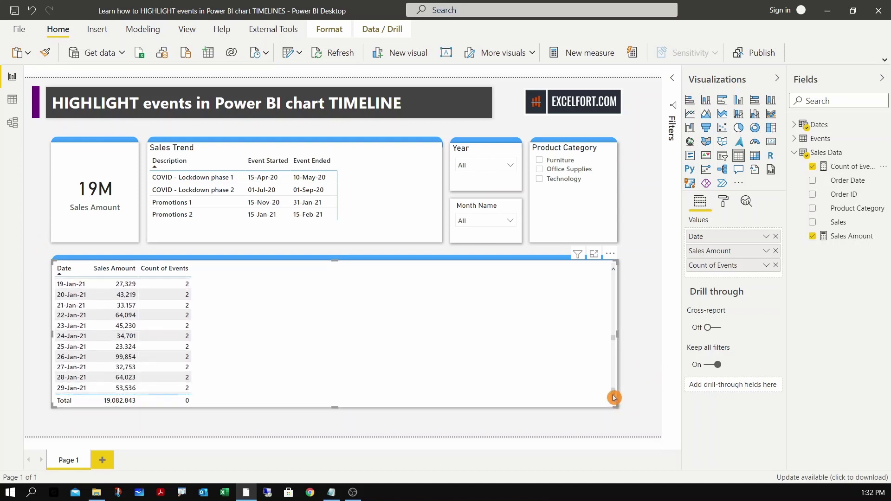
click(614, 398)
click(613, 399)
click(614, 398)
click(614, 398)
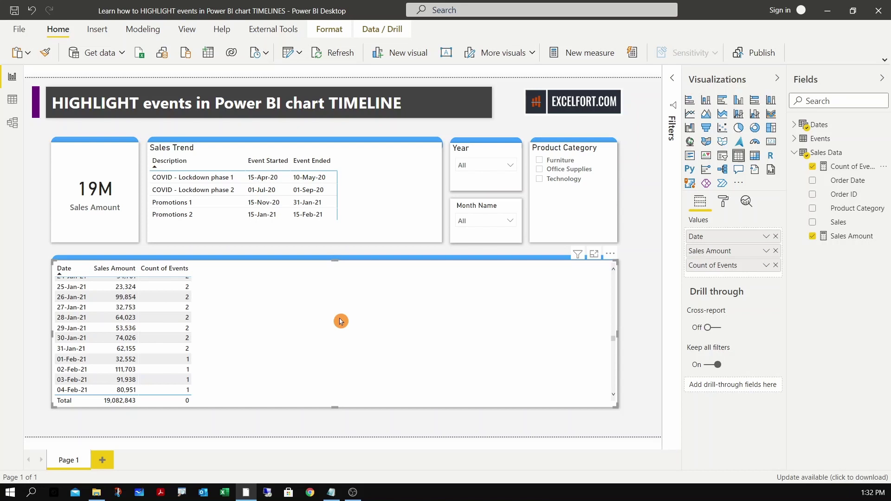
click(775, 265)
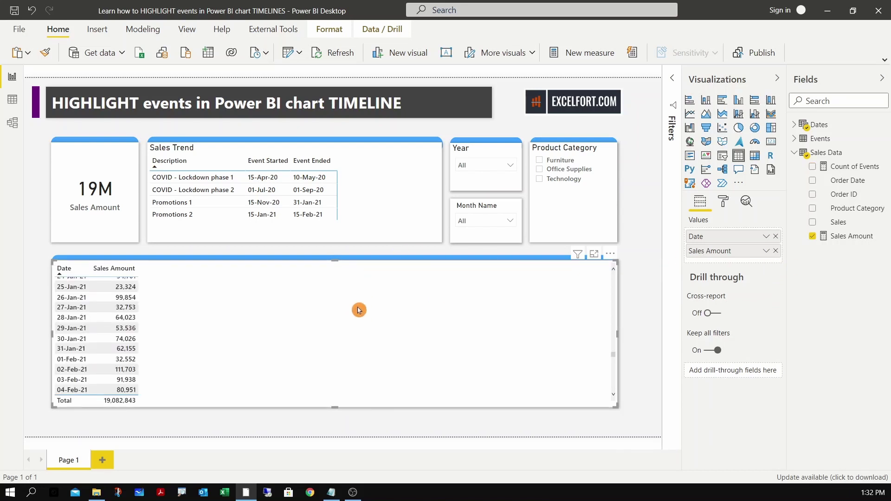
Switch back to the column chart and base its data colours on a Count of Events colour scale.
click(755, 113)
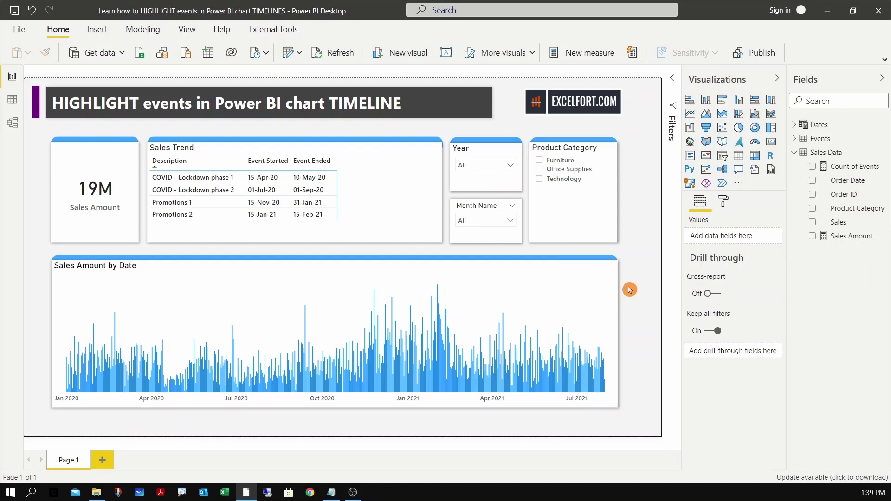
click(541, 294)
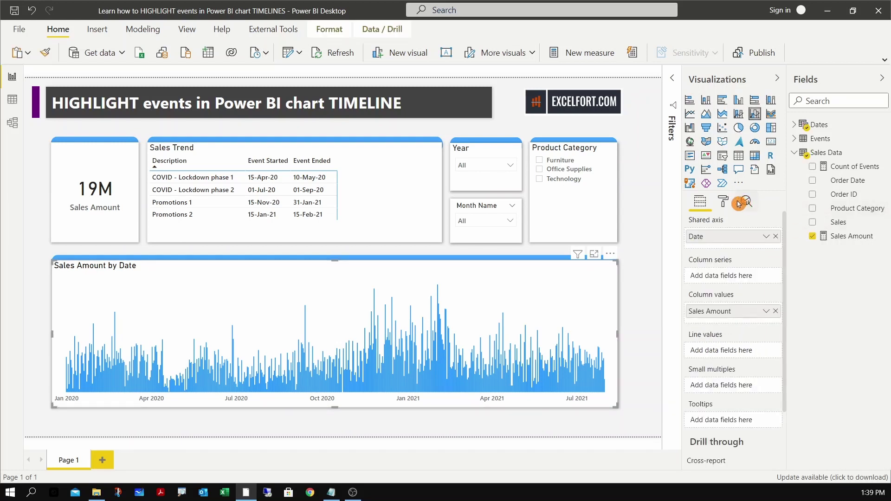
click(723, 202)
click(719, 333)
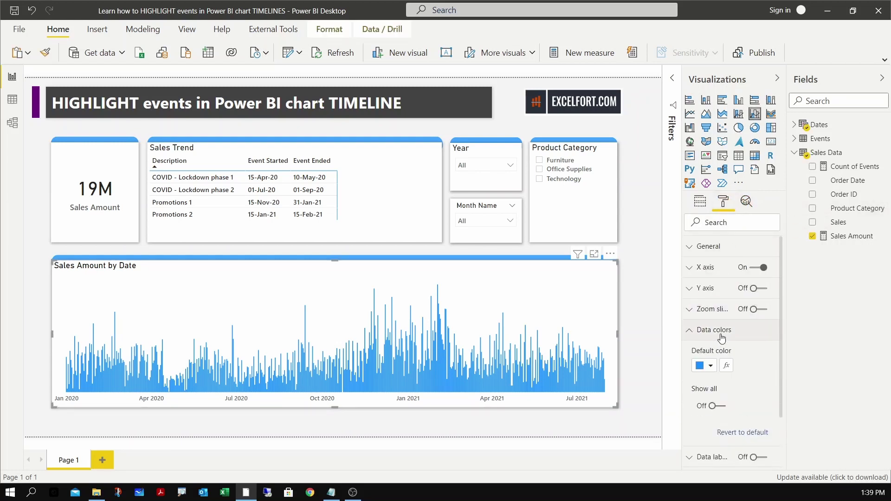
click(726, 366)
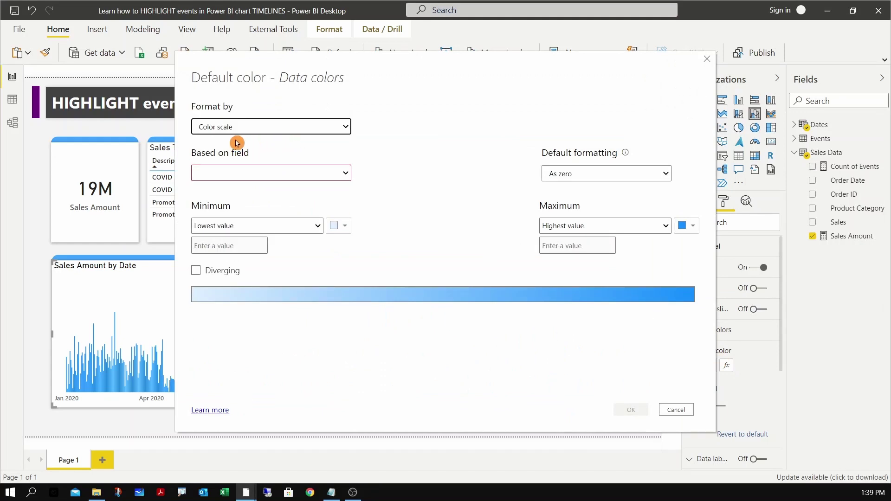
click(346, 172)
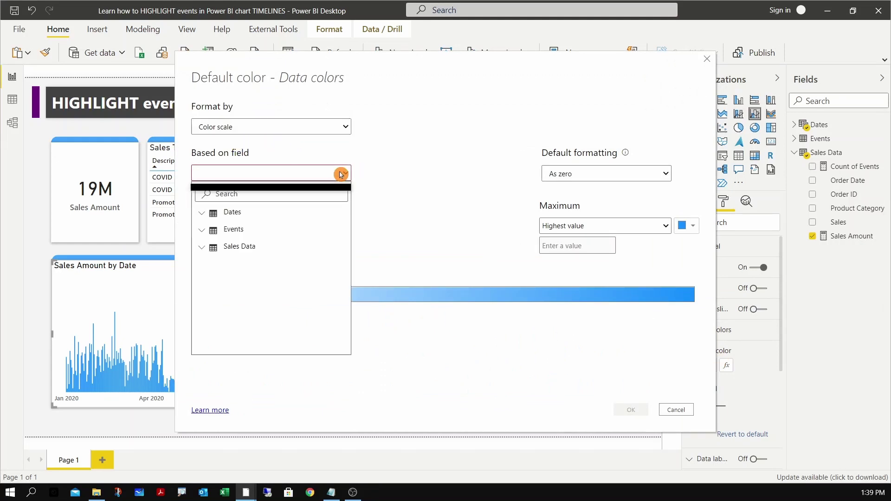
click(220, 250)
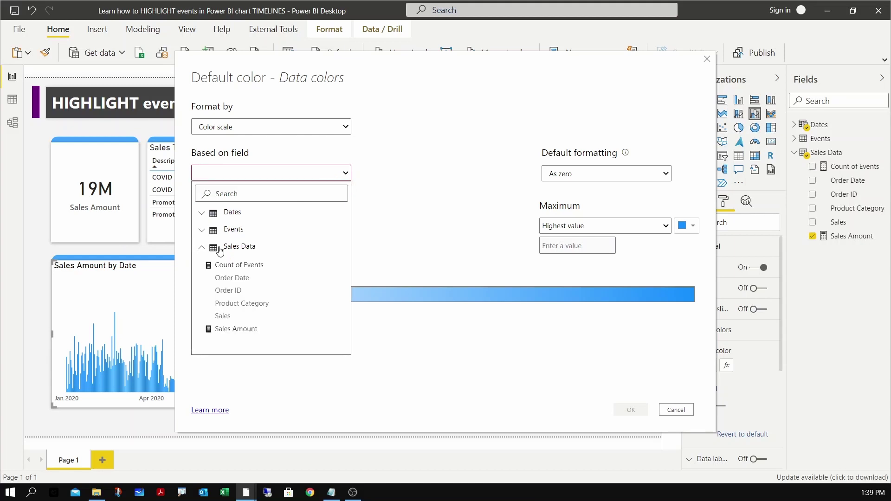
click(244, 263)
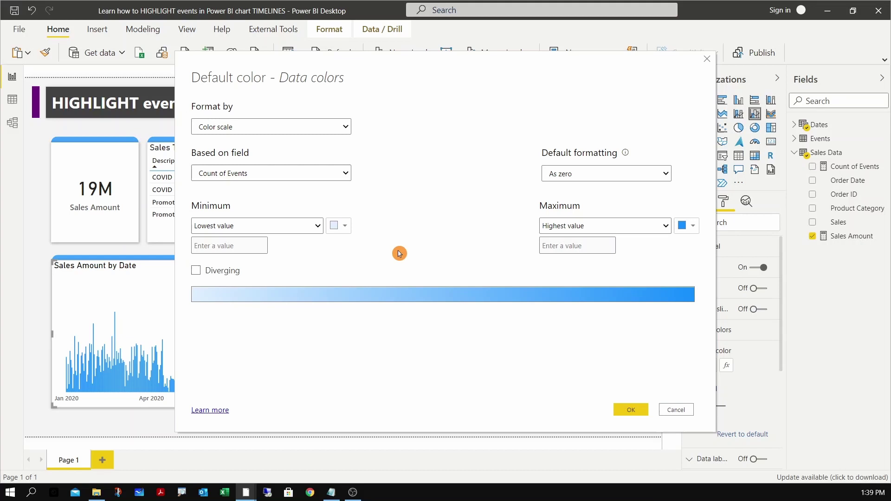
Set the scale to grey minimum, diverging blue centre and dark blue maximum, and apply it.
click(344, 226)
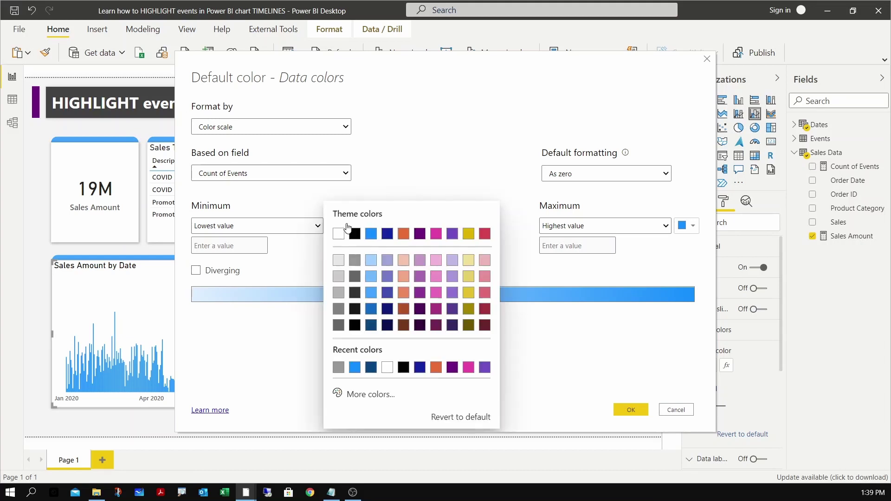
click(355, 262)
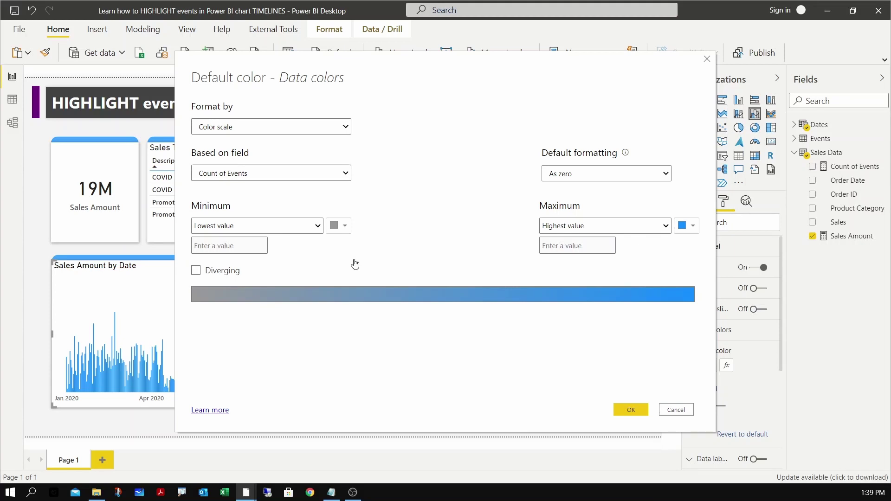
click(217, 276)
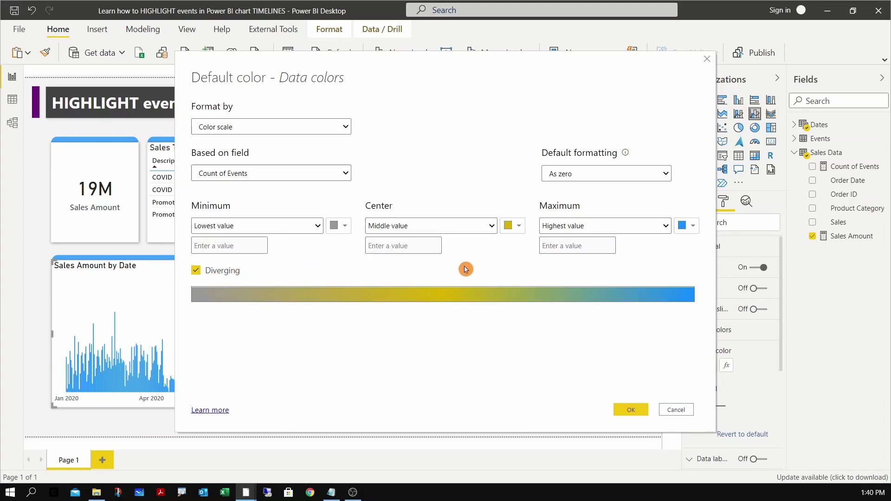
click(509, 225)
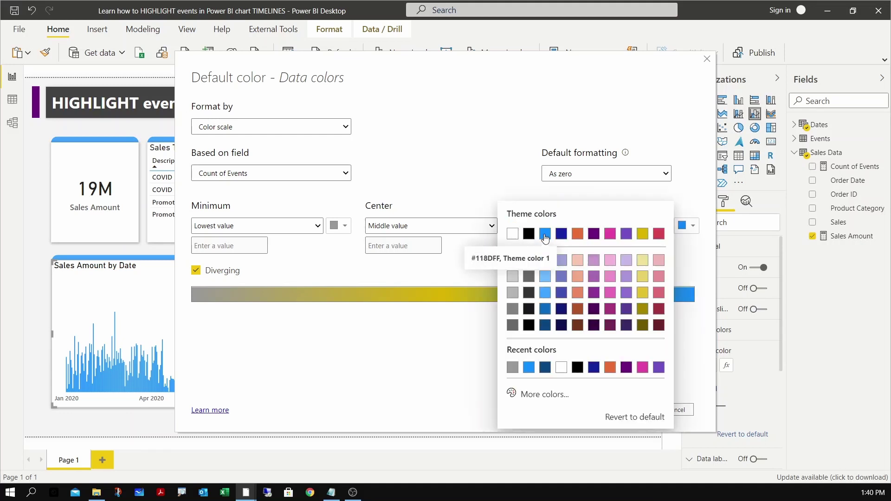
click(545, 234)
click(694, 231)
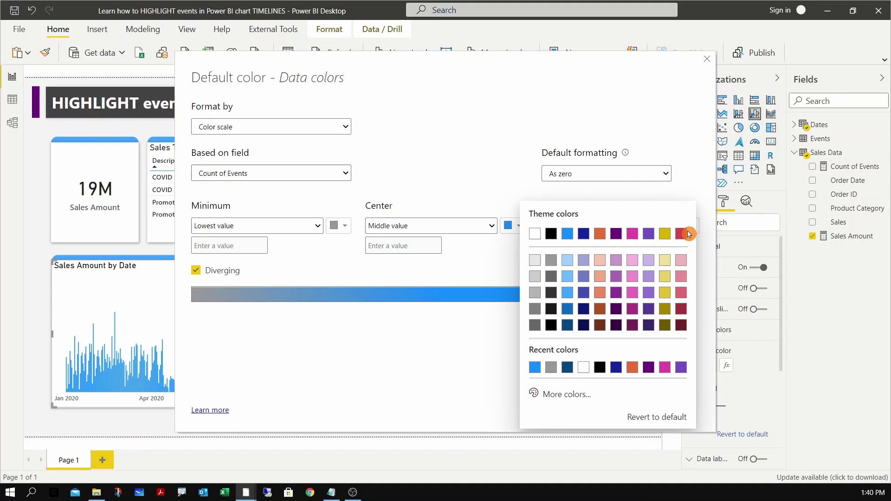
click(572, 331)
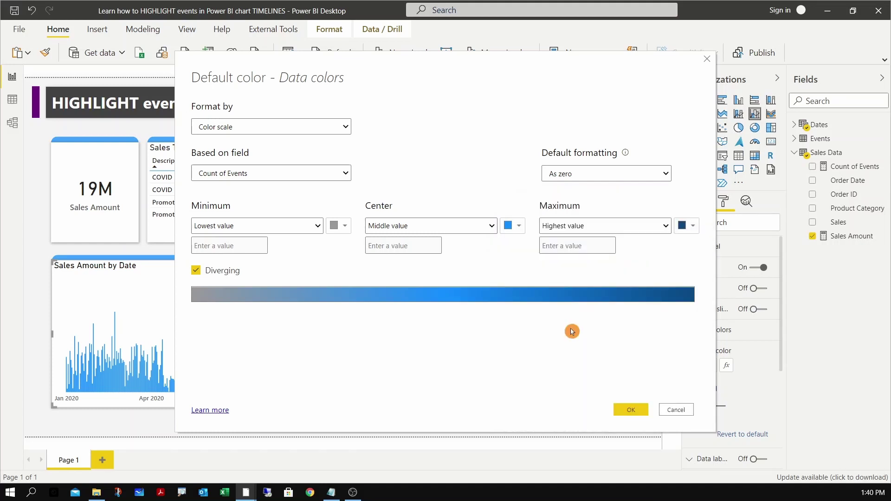
click(629, 411)
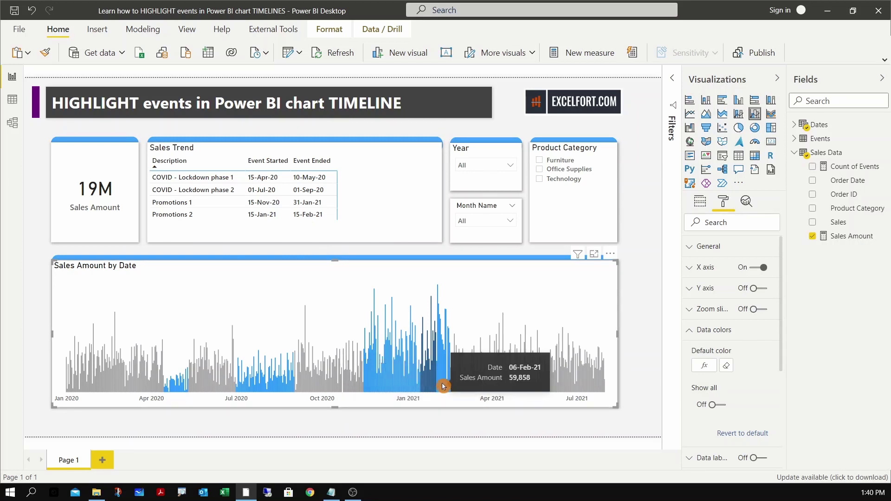
Deselect the Sales Amount by Date chart by clicking empty canvas.
click(641, 232)
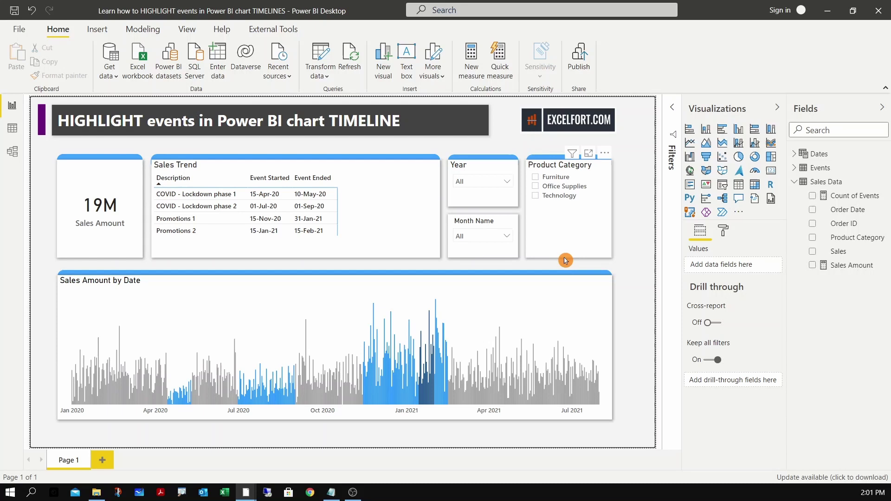
Create a new Sales Data measure named Average Daily Sales.
right_click(853, 199)
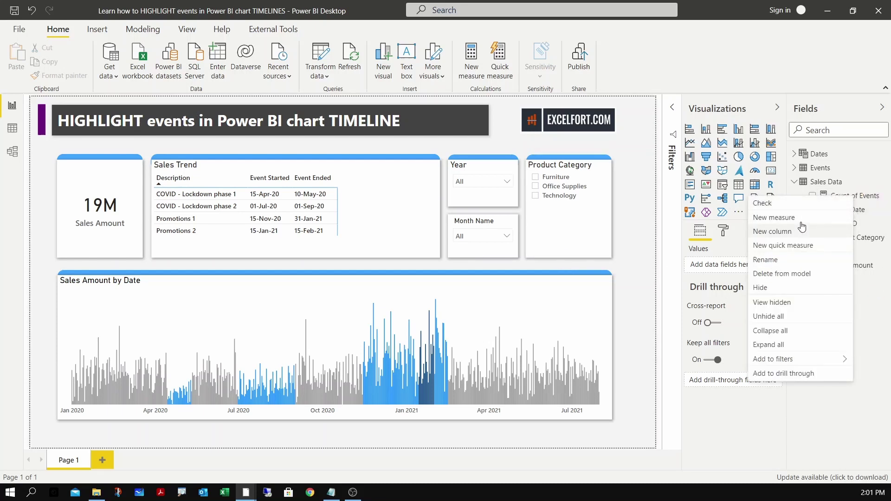
click(773, 217)
text(A)
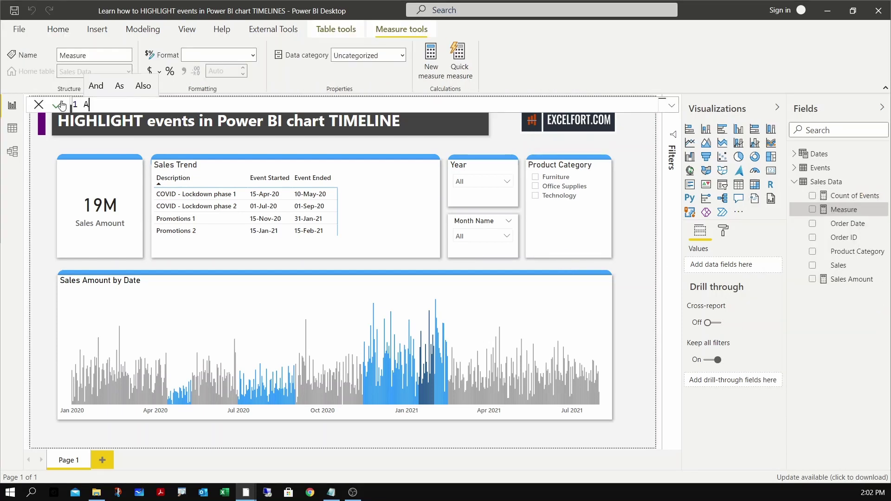
text(verage Da)
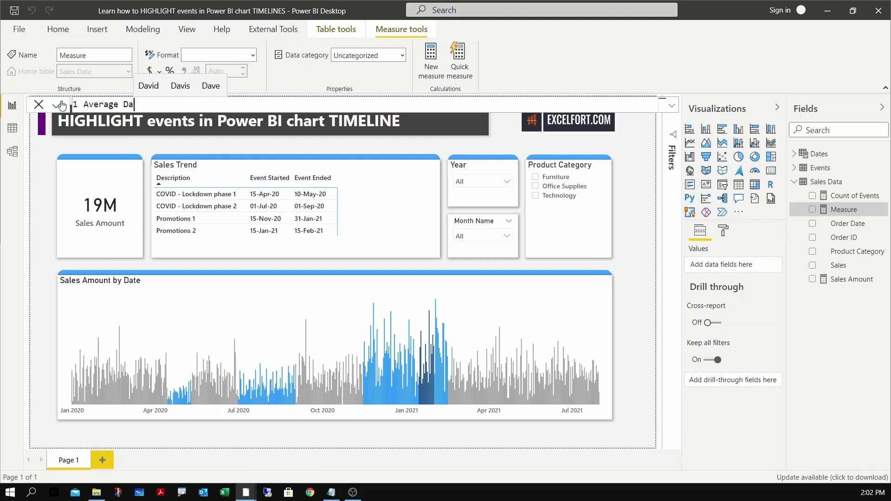
text(ily Sales =)
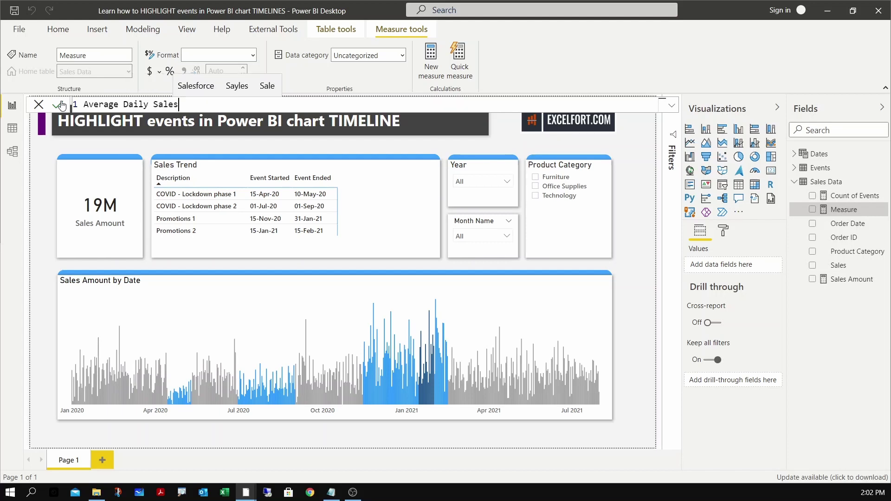
key(shift+Return)
key(shift+Return)
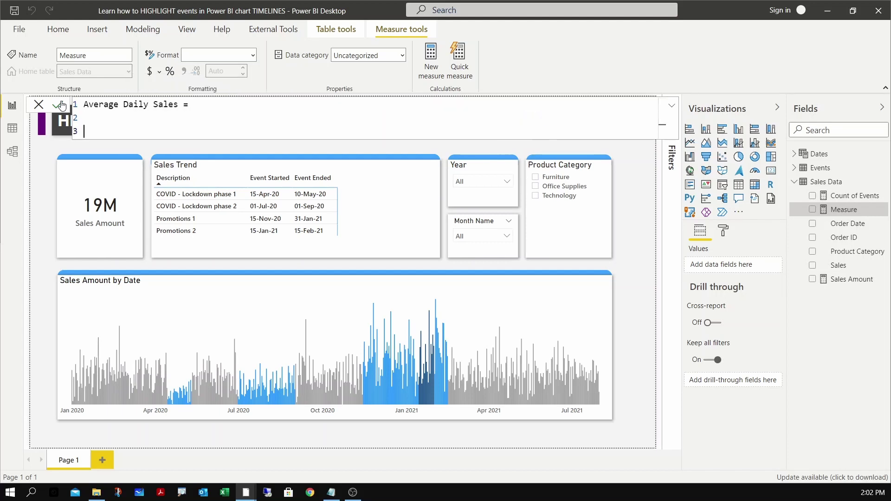
Enter AVERAGEX(VALUES(Dates[Date]), [Sales Amount]) as the formula body.
text(averagex)
key(Tab)
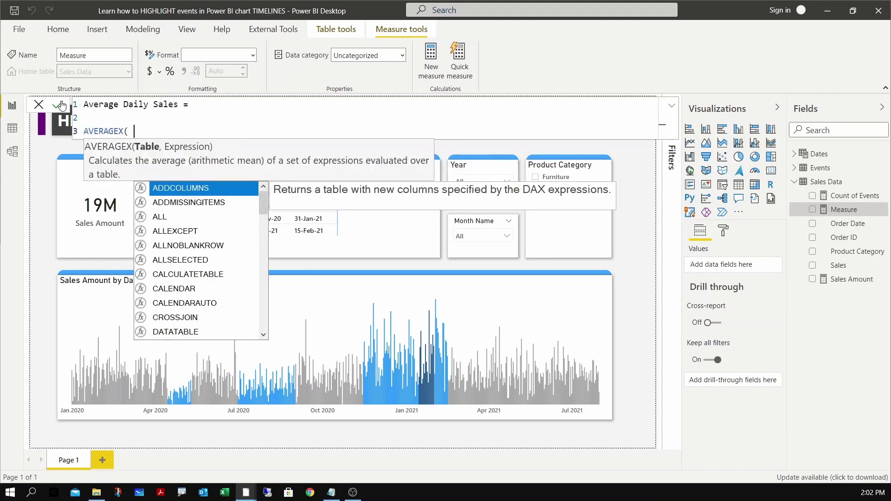
text(value)
key(Tab)
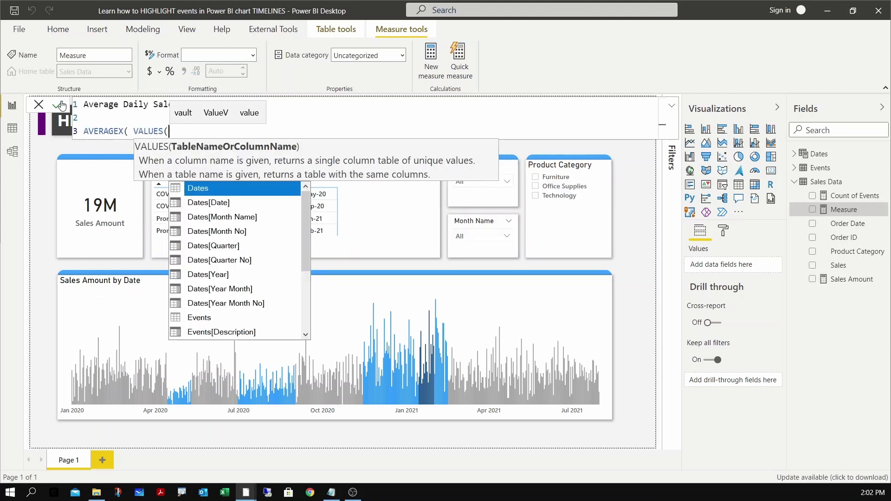
text(dates)
key(Down)
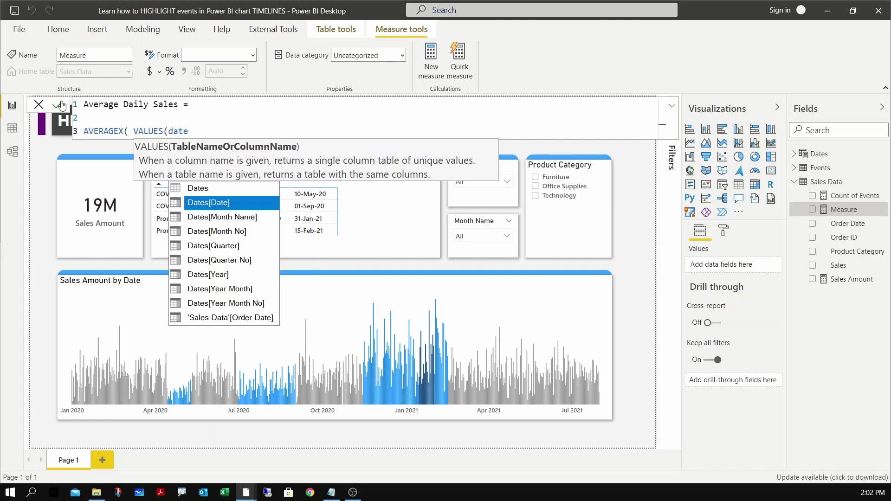
key(Tab)
text() , )
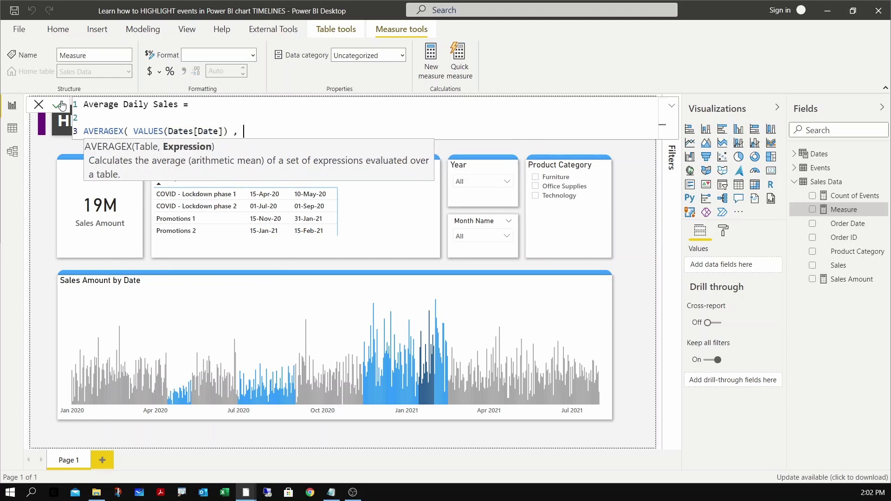
text([sa)
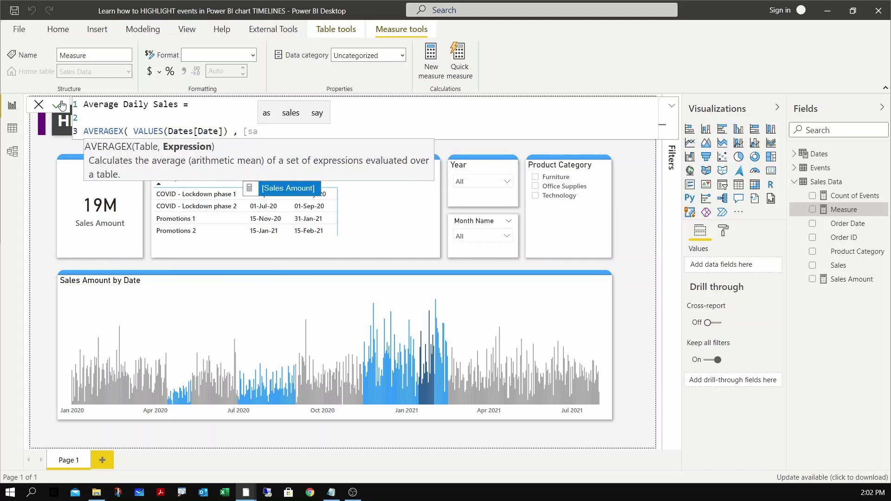
key(Tab)
text())
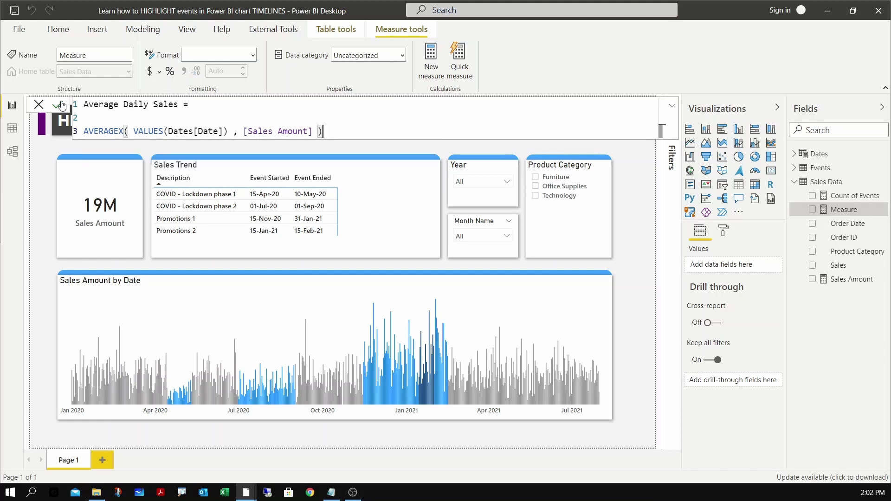
Wrap the AVERAGEX expression inside CALCULATE, indented on its own line.
key(Up)
text(cal)
key(Tab)
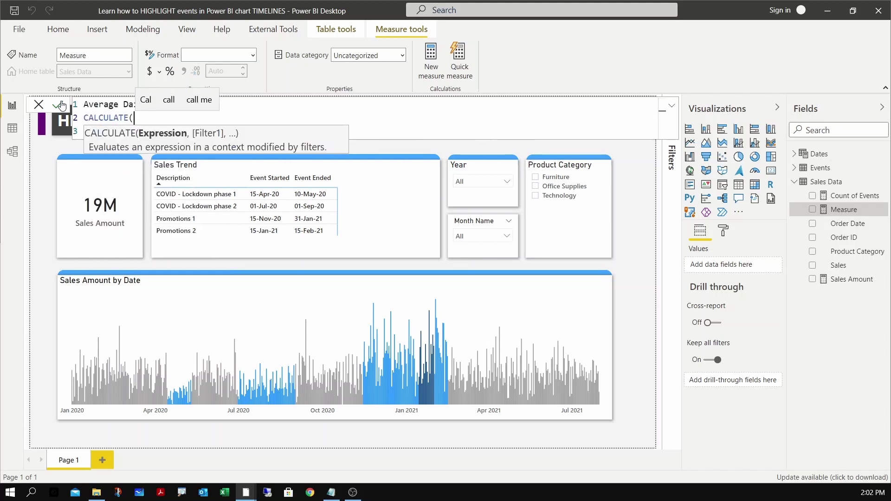
key(Down)
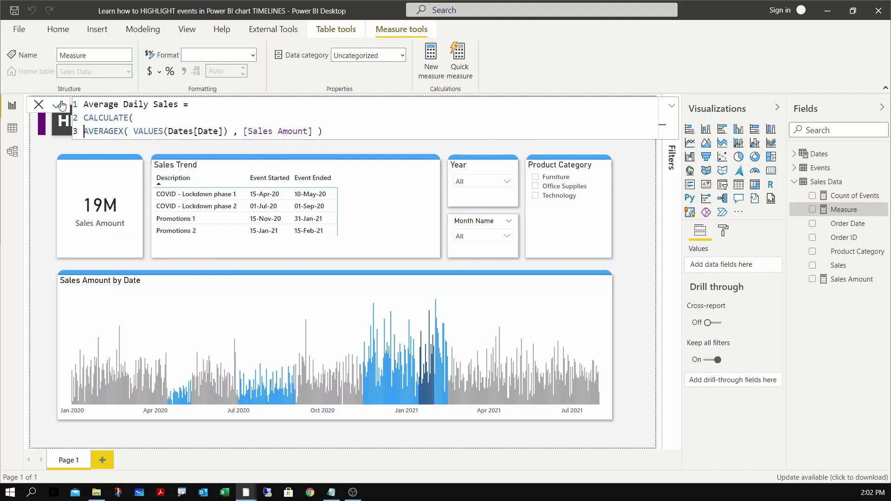
key(Home)
key(Tab)
key(End)
text(,)
Add ALLSELECTED(Dates[Date]) as the CALCULATE filter, close it, and commit the measure.
key(shift+Return)
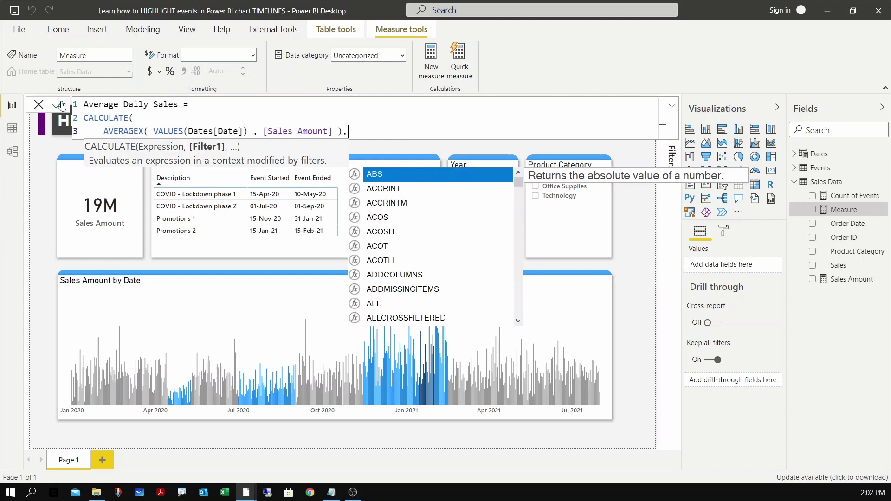
text(allse)
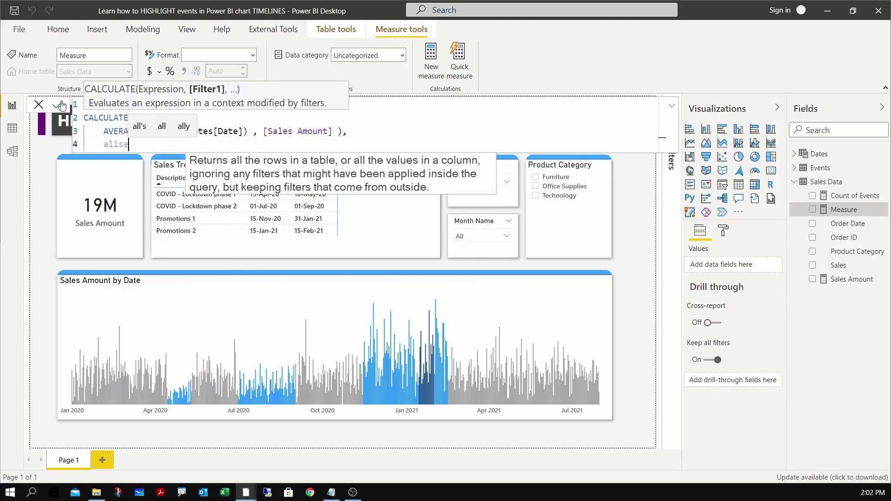
key(Tab)
text(dat)
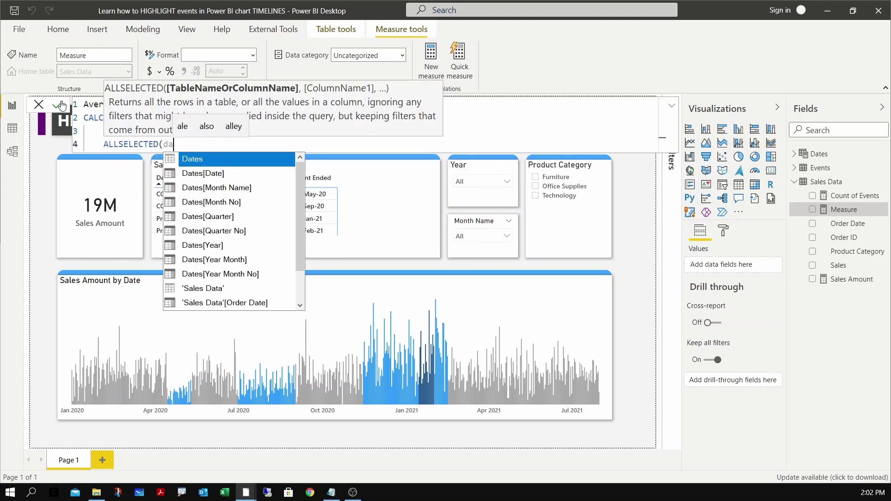
key(Down)
key(Tab)
text())
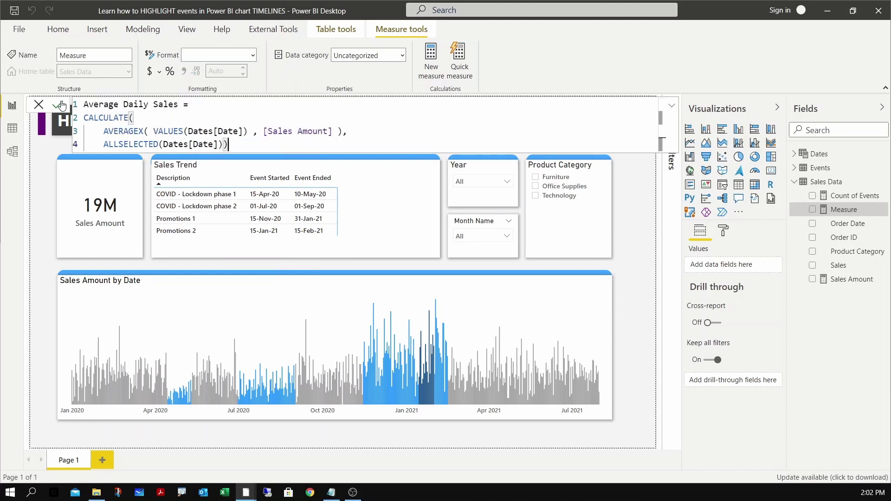
key(shift+Return)
text())
key(shift+Tab)
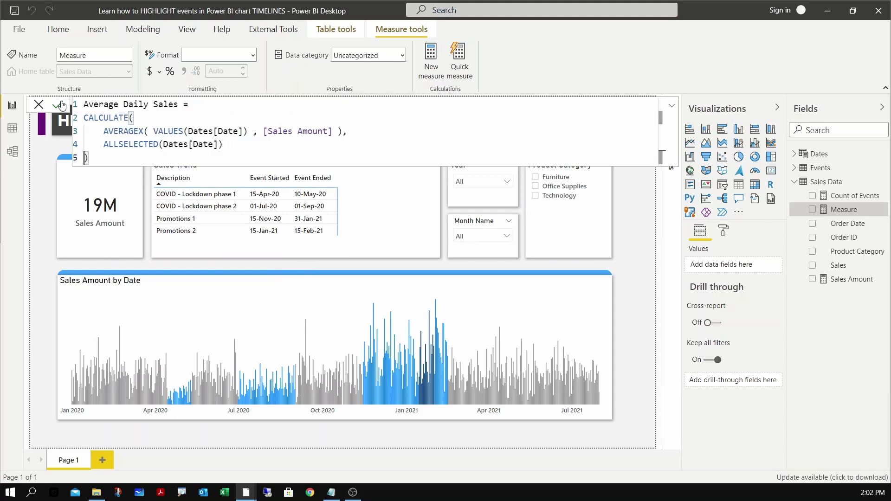
click(62, 105)
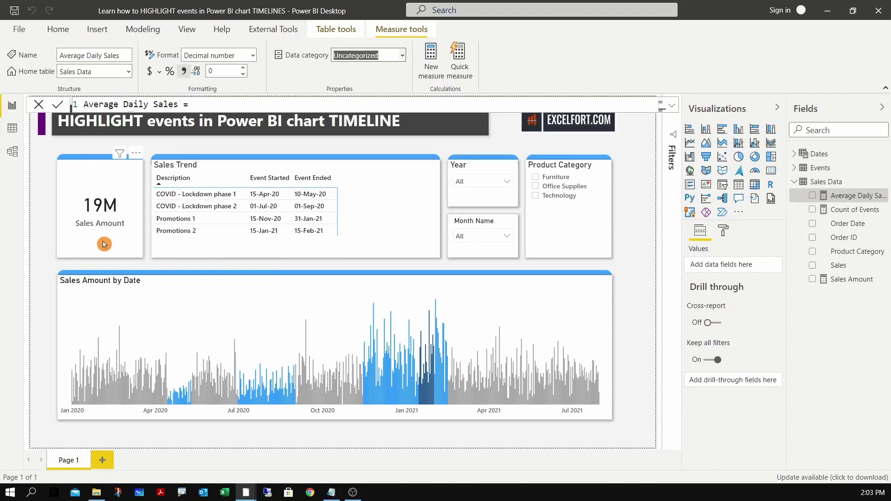
Replace Sales Amount in the card with the Average Daily Sales measure.
click(104, 244)
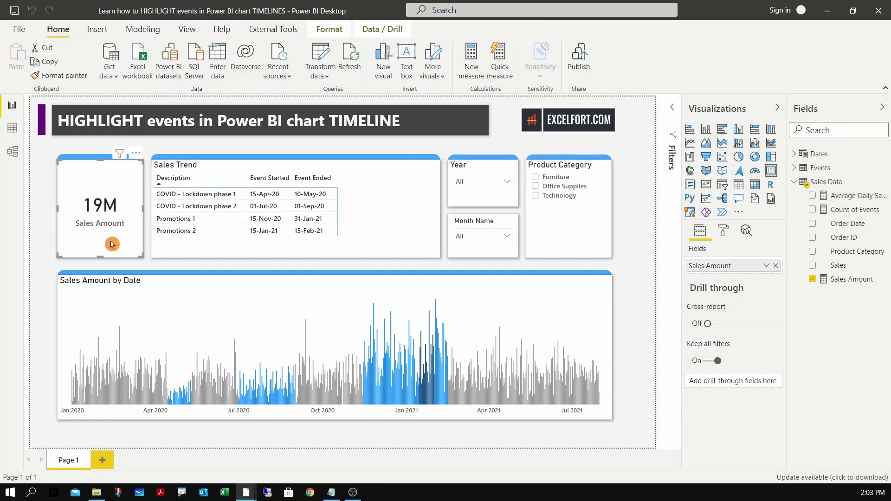
click(775, 266)
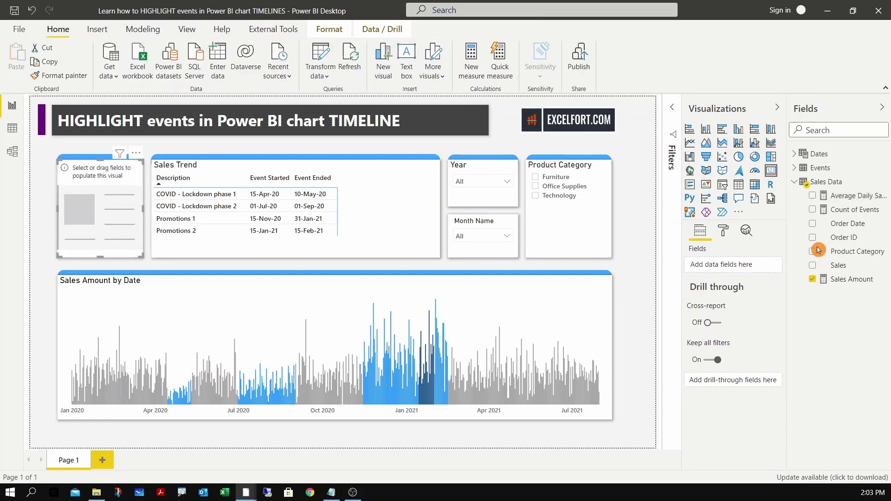
drag(849, 195, 726, 266)
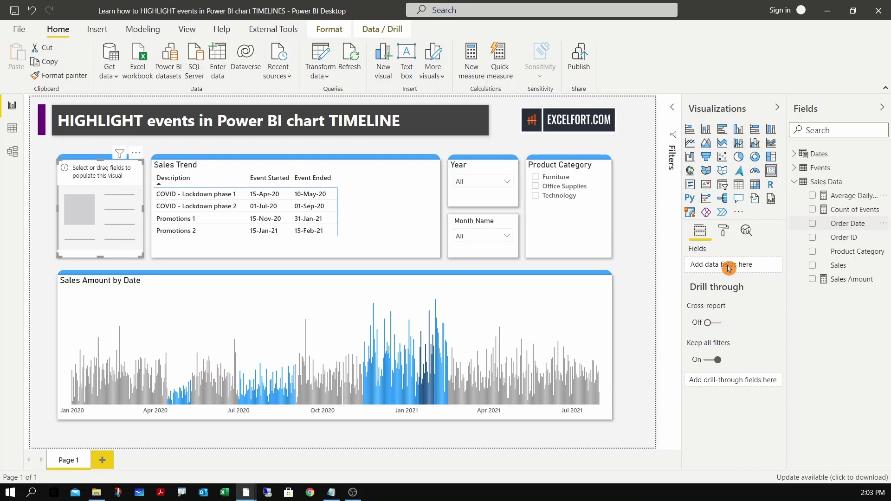
Set the card's data label display units to None so it reads 33,073.
click(722, 229)
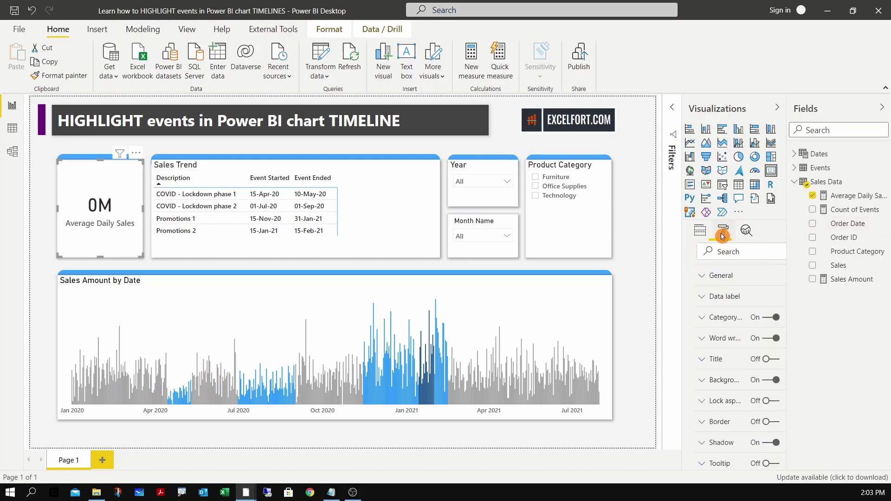
click(718, 298)
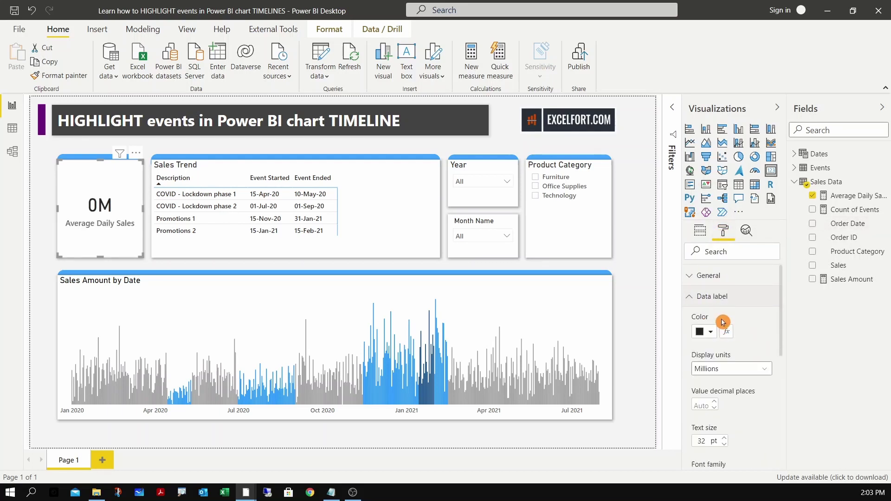
click(719, 368)
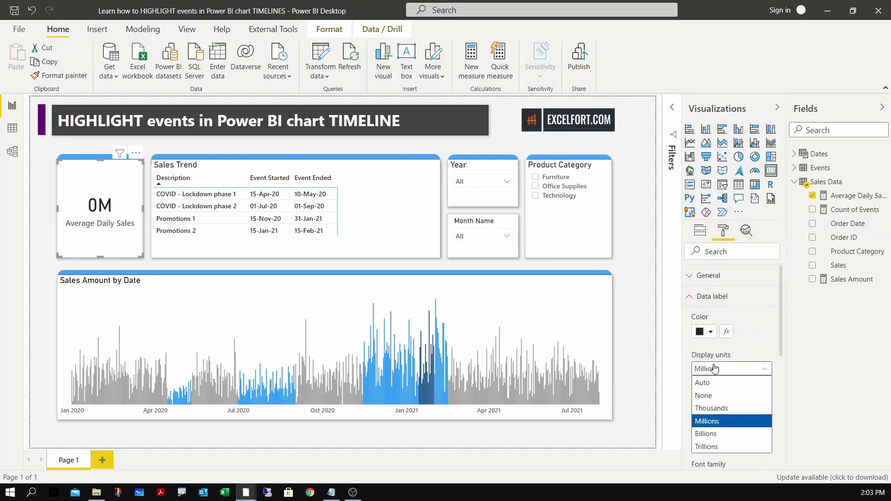
click(719, 395)
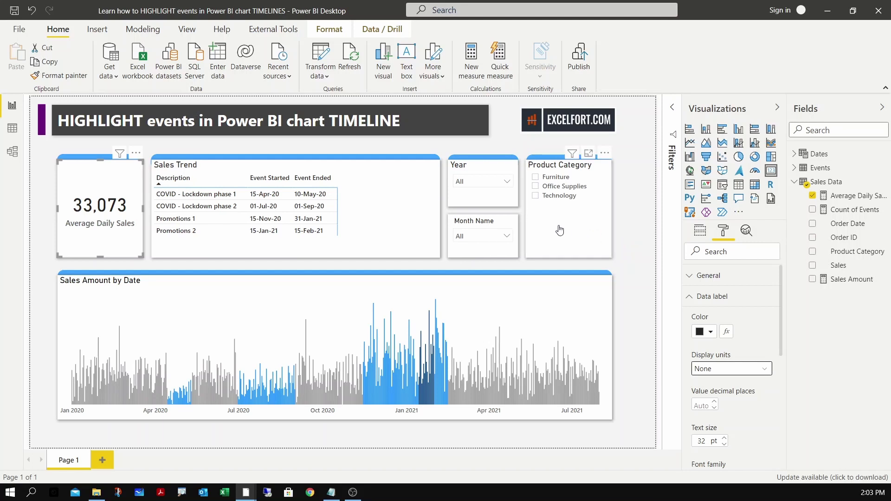
click(499, 181)
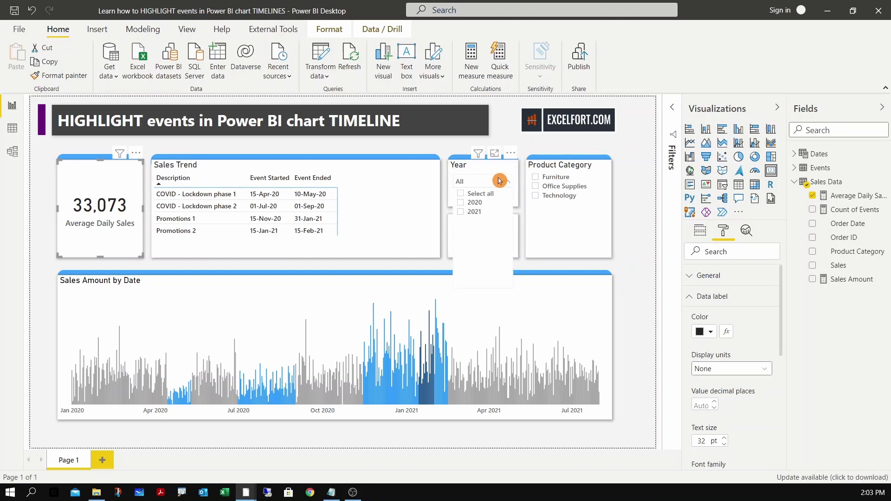
click(471, 203)
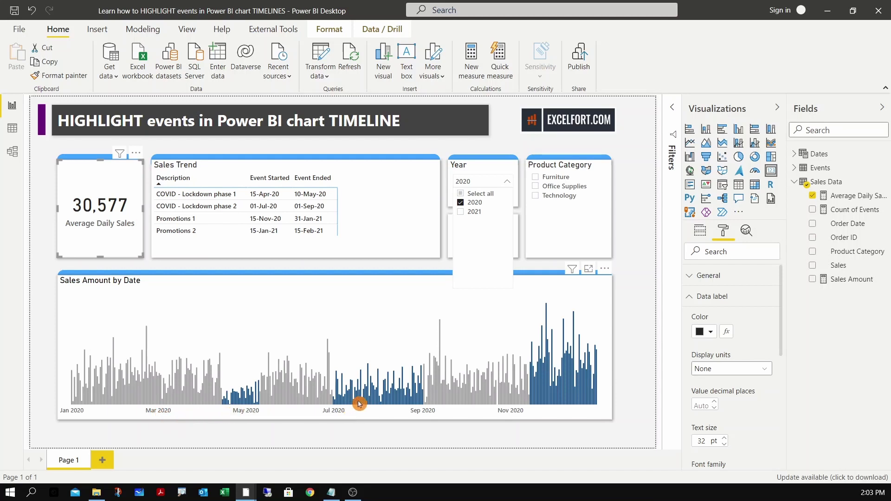
click(468, 215)
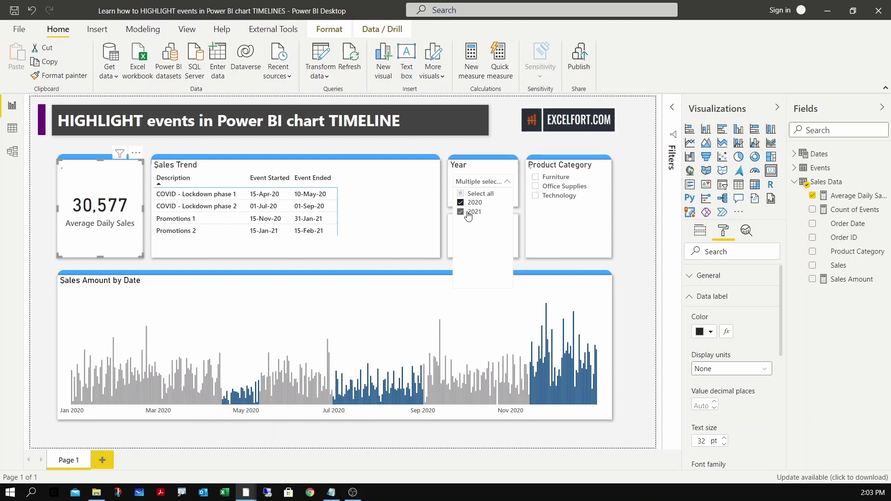
click(460, 203)
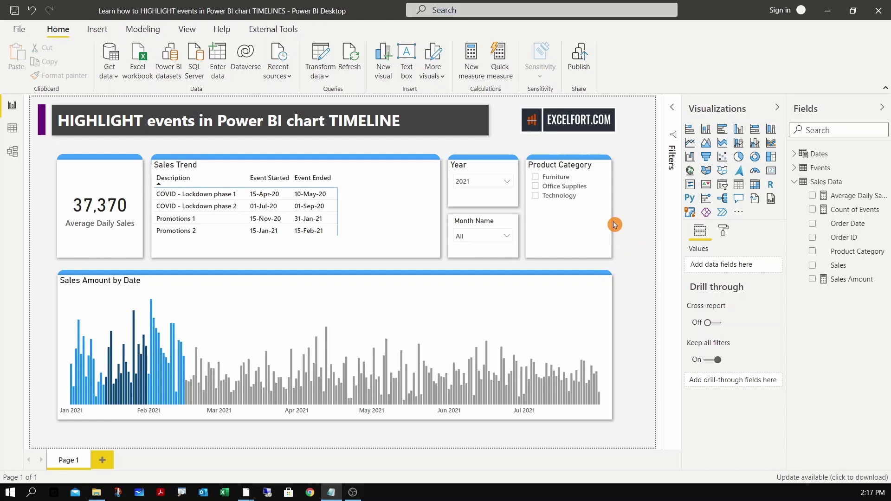
click(506, 181)
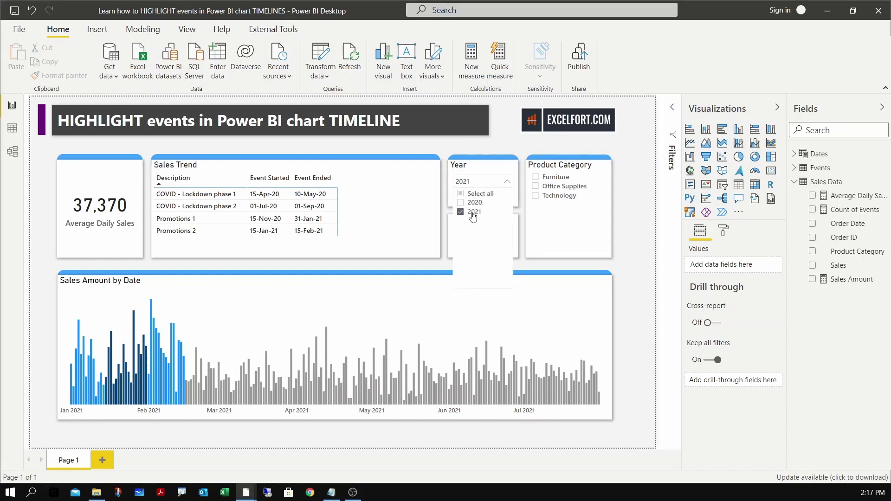
click(473, 213)
click(637, 209)
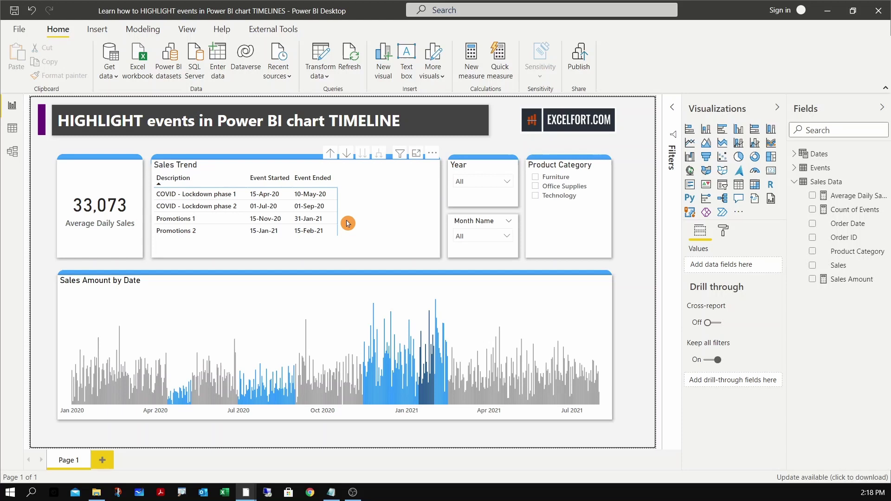
Create a new Sales Data measure named Average Daily Event Sales.
right_click(833, 209)
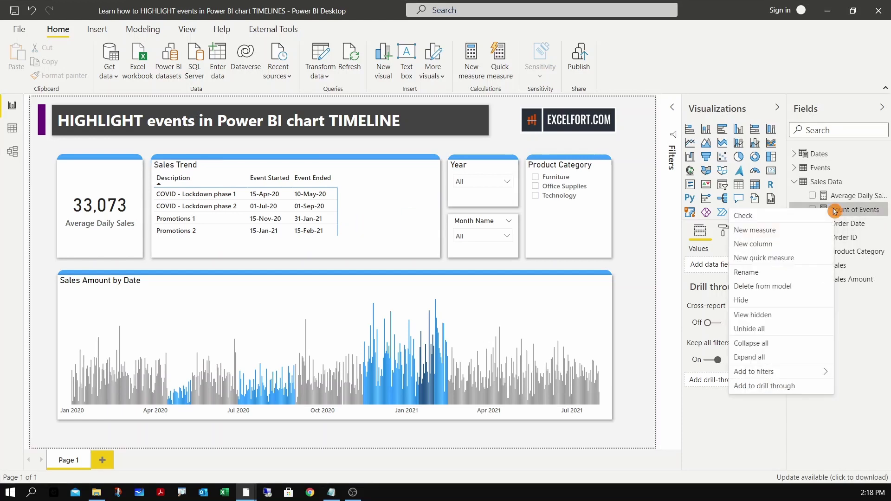
click(788, 231)
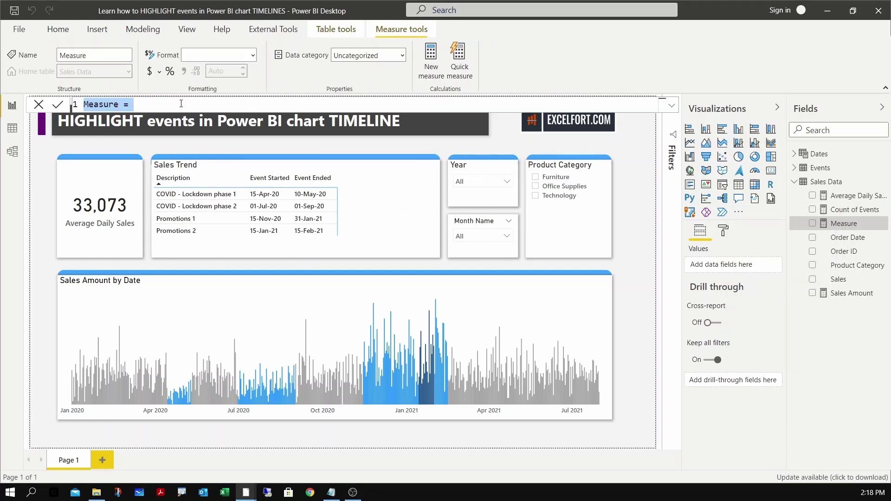
text(A)
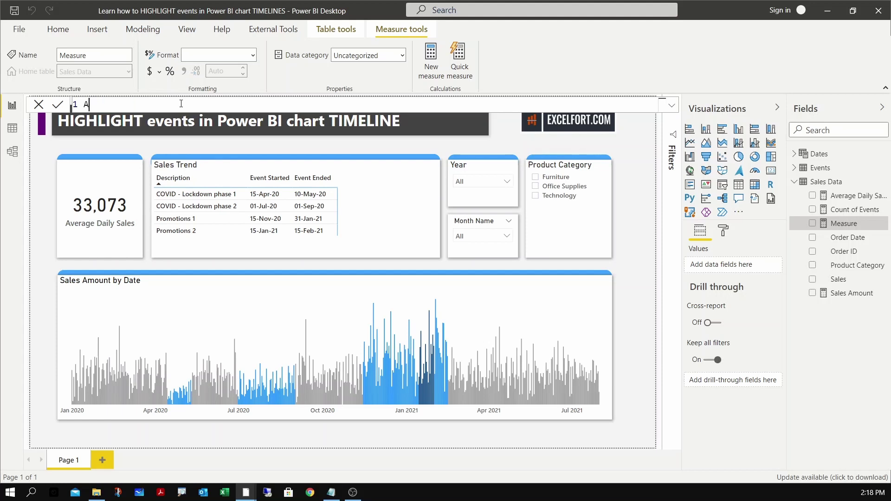
text(verage Da)
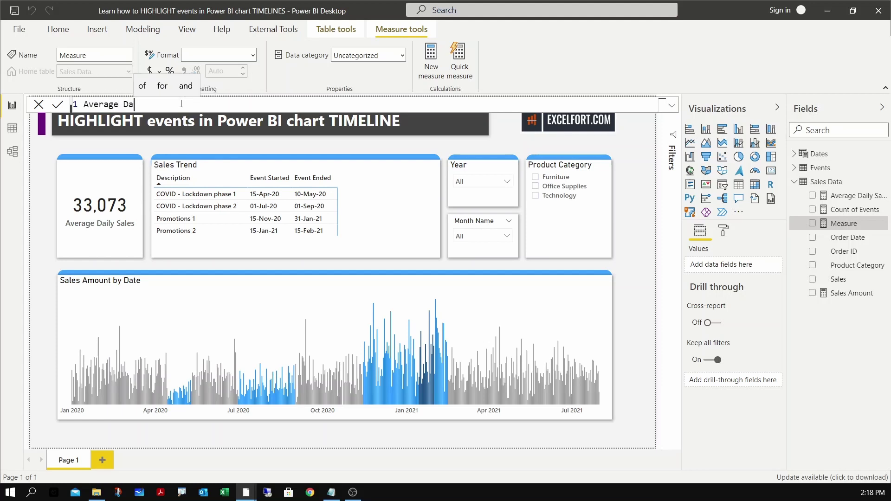
text(ily Event)
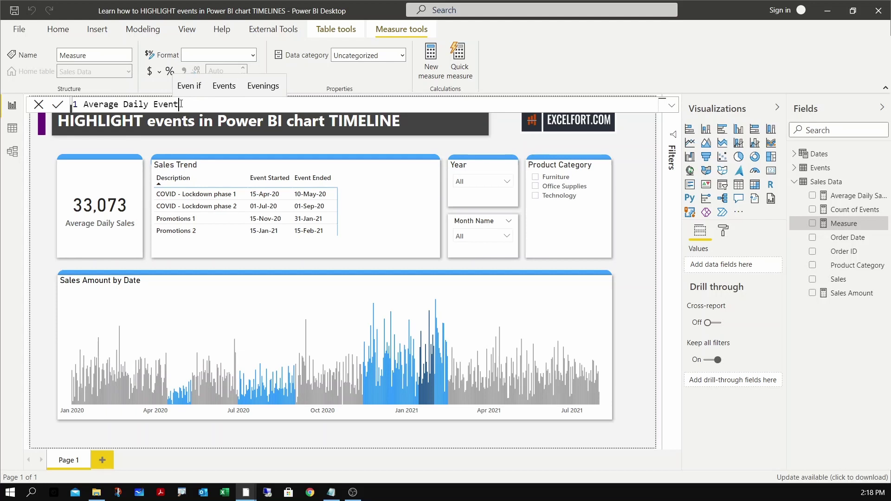
text( Sales =)
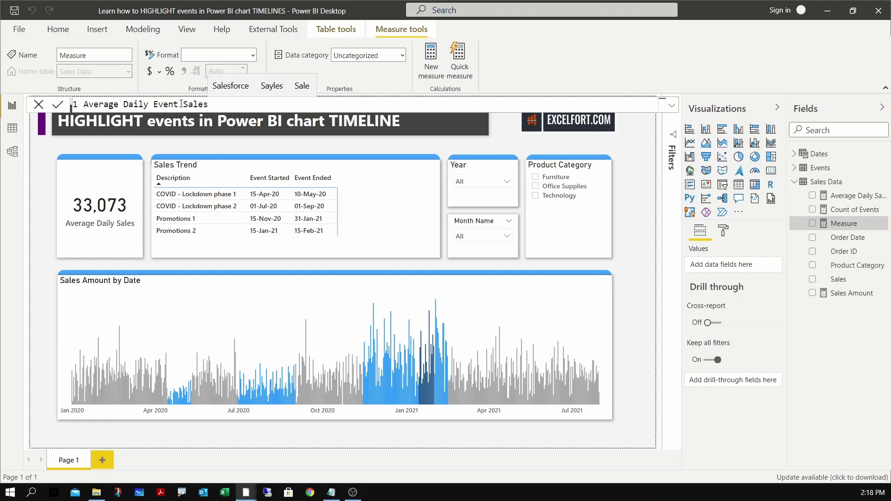
key(shift+Return)
key(shift+Return)
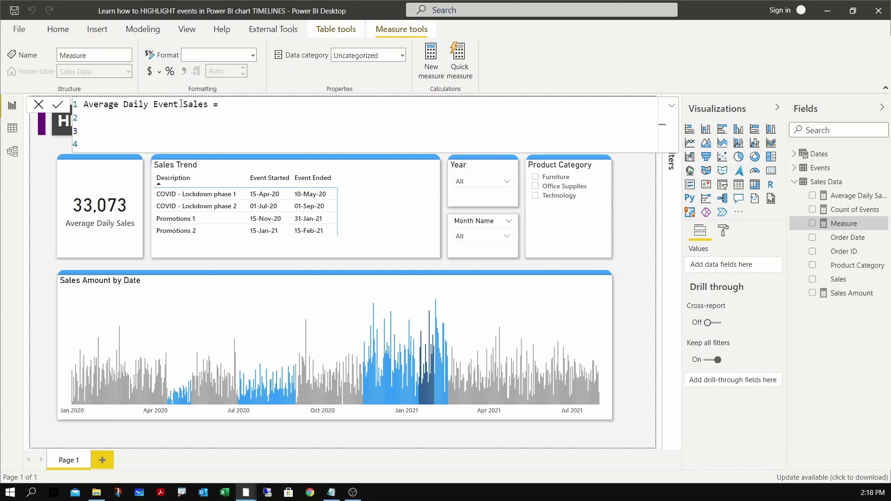
Define VAR __StartDate = MAX(Events[Event Started]).
text(VAR __StartDAte)
key(BackSpace)
key(BackSpace)
key(BackSpace)
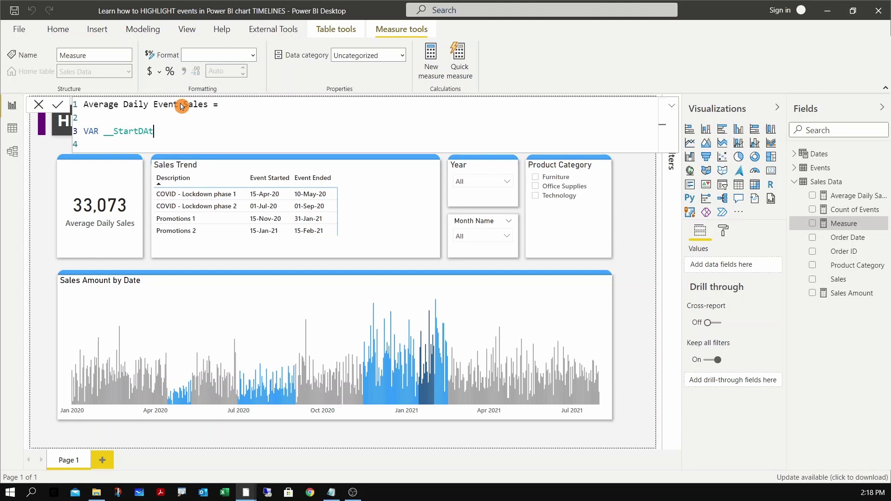
text(ate = MAX(even)
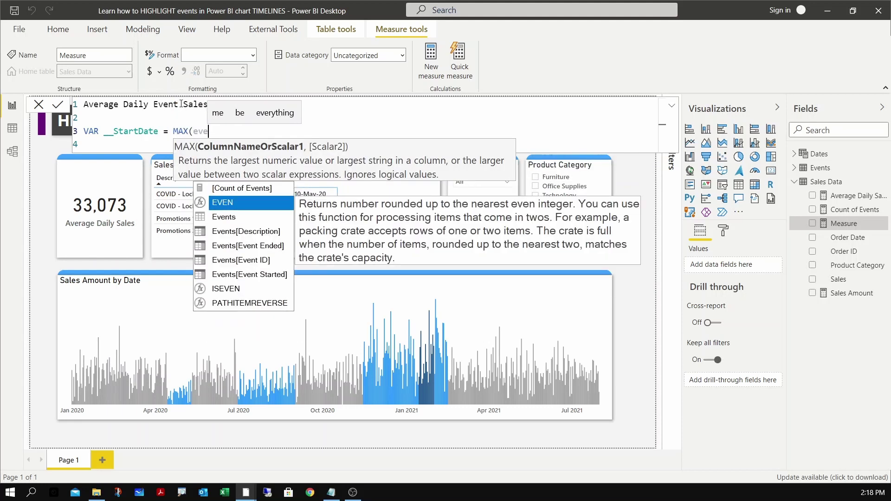
key(Down)
key(Down)
key(Down)
key(Tab)
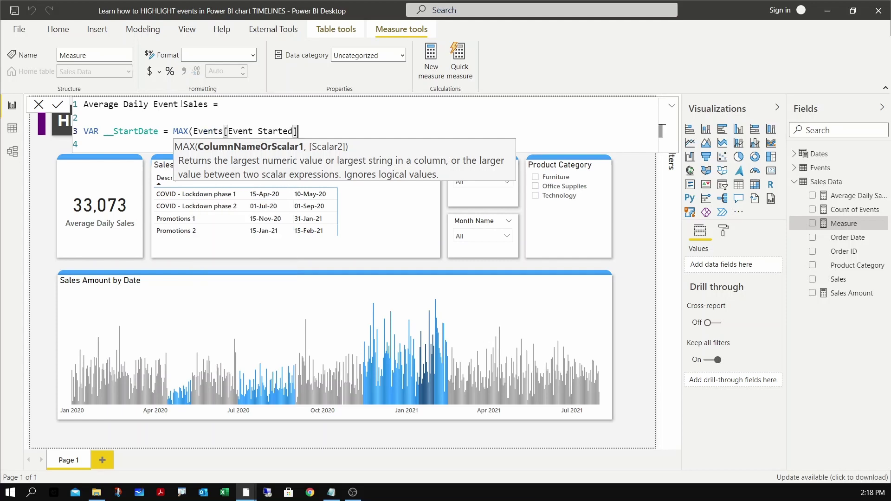
text())
key(Left)
key(Left)
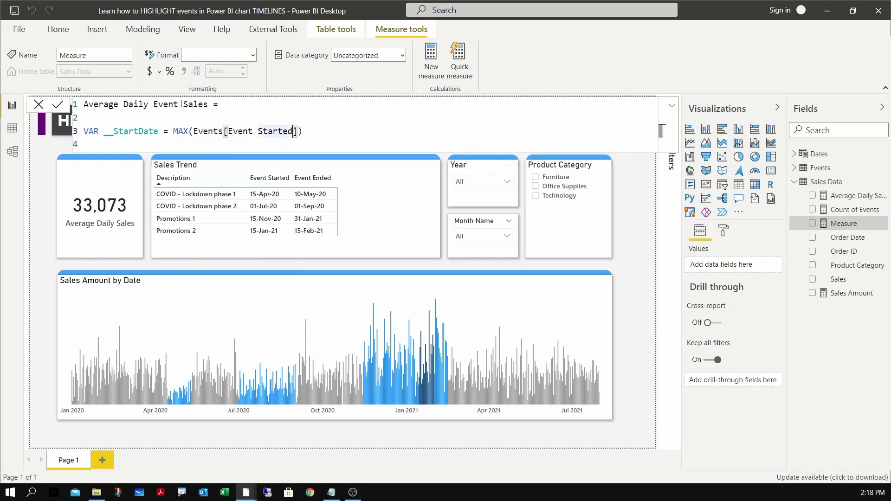
Add VAR __EndDate = MAX(Events[Event Ended]) and begin VAR __Result =.
key(shift+alt+Down)
key(ctrl+Left)
key(ctrl+Left)
key(ctrl+Left)
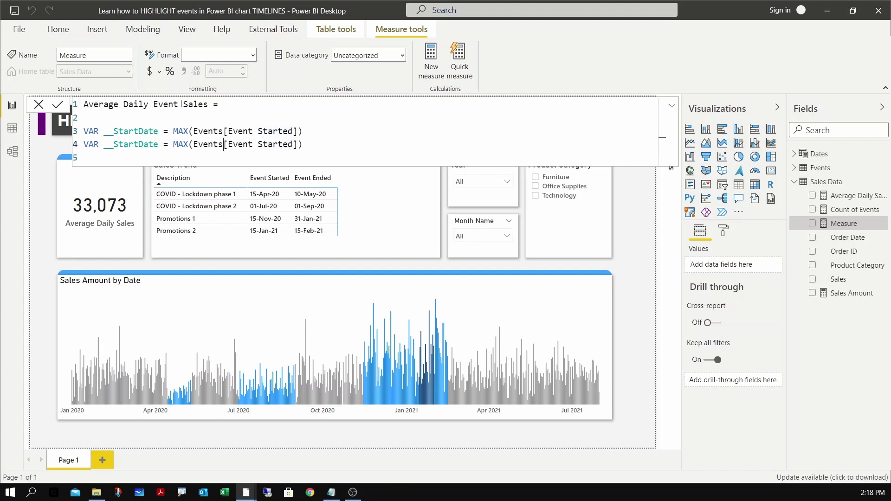
key(Left)
key(Left)
key(Left)
key(BackSpace)
key(BackSpace)
key(BackSpace)
key(BackSpace)
key(BackSpace)
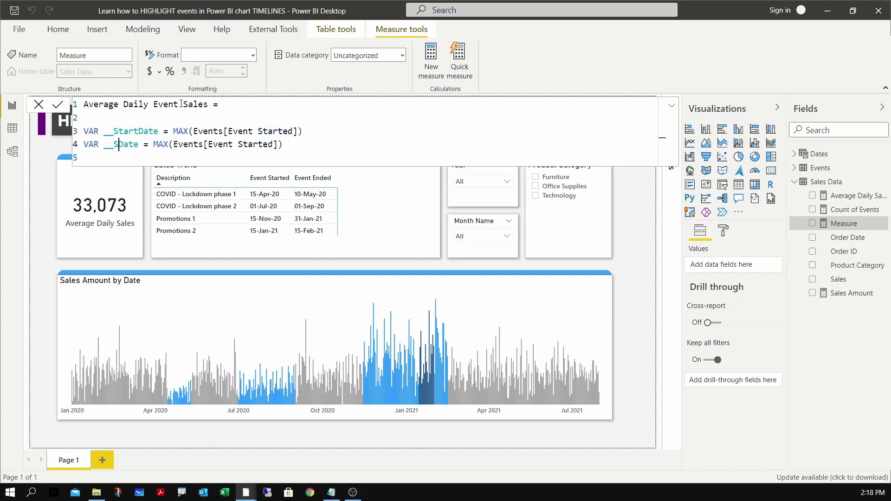
text(End)
key(ctrl+Right)
key(ctrl+Right)
key(ctrl+Right)
key(ctrl+Right)
key(ctrl+Right)
key(ctrl+Right)
key(ctrl+Right)
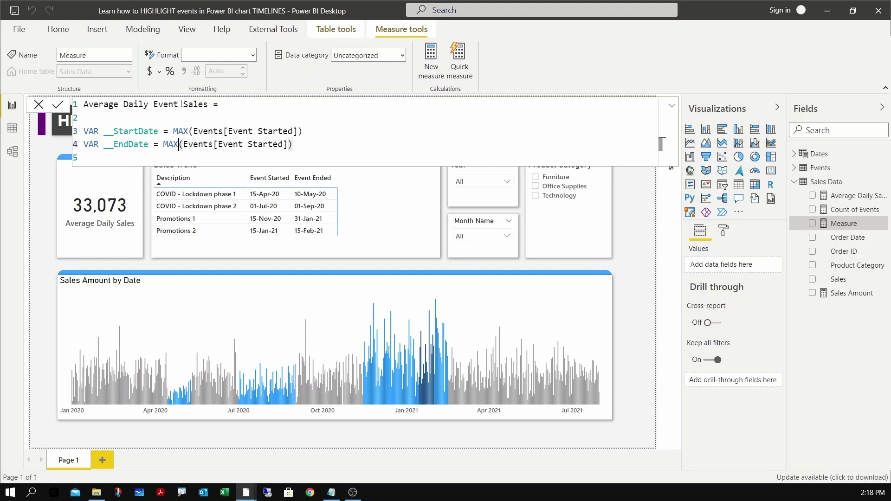
key(ctrl+Left)
key(ctrl+shift+Right)
key(ctrl+shift+Right)
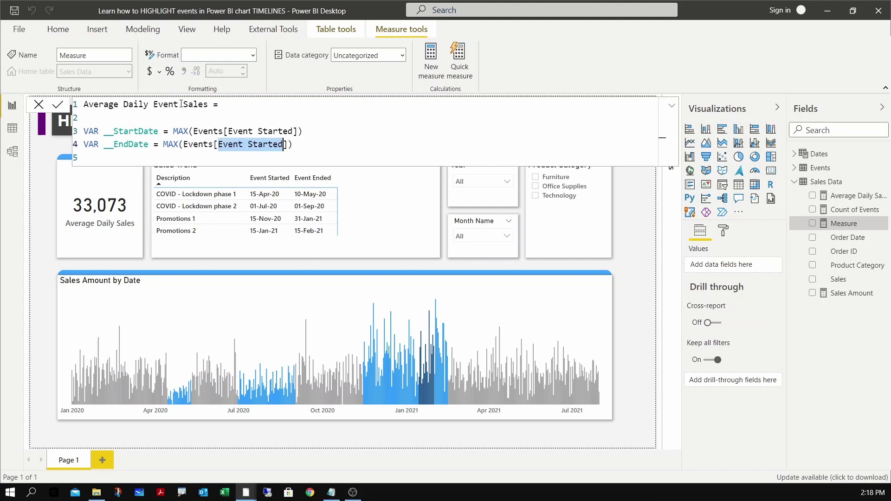
text(Event Ended)
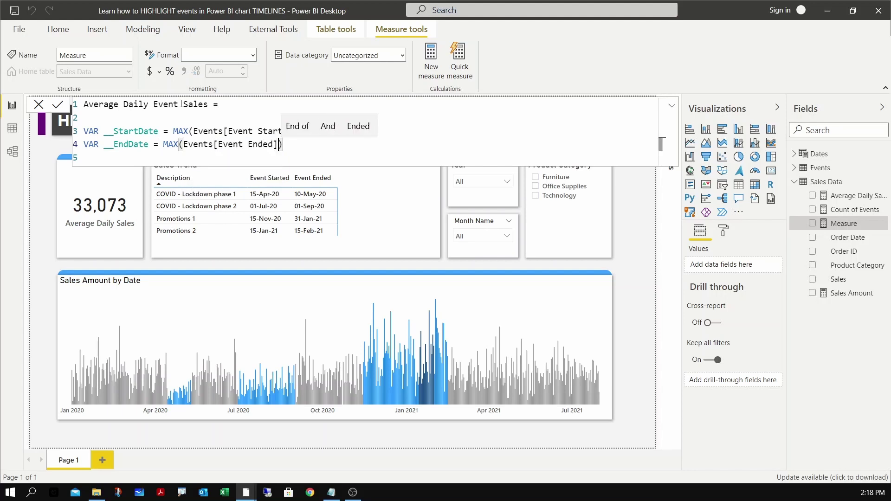
key(End)
key(Return)
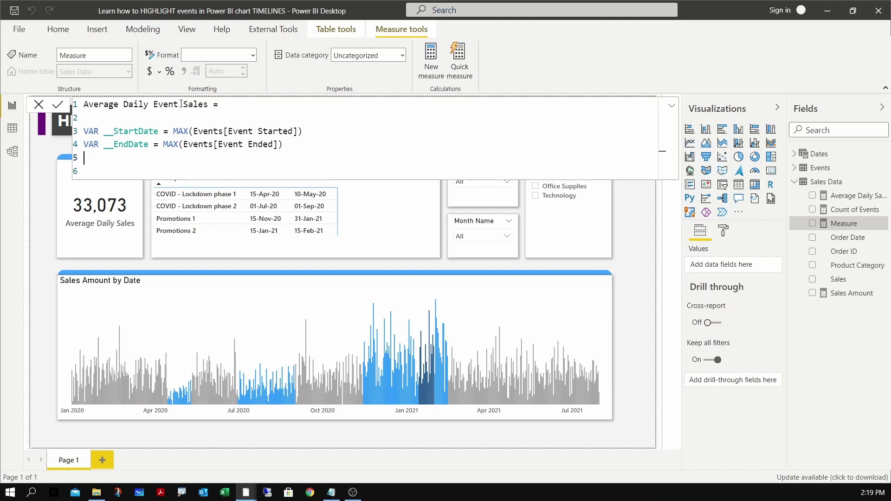
text(VAR __Res)
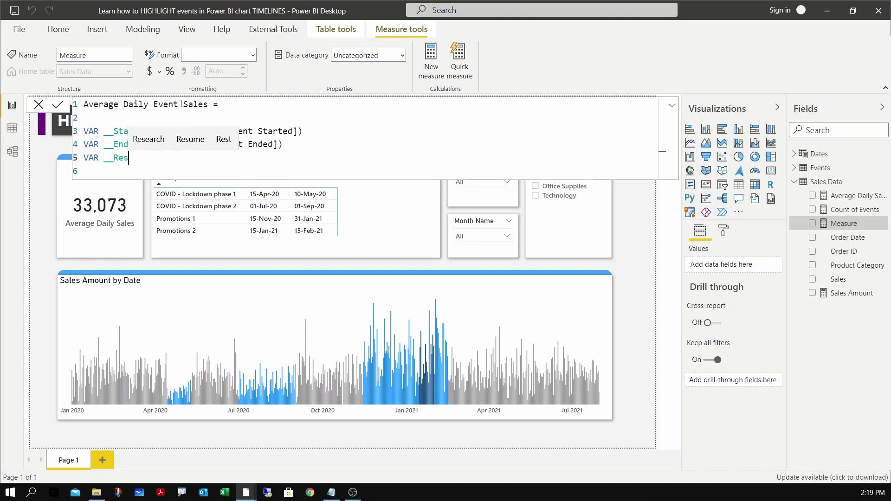
text(ult =)
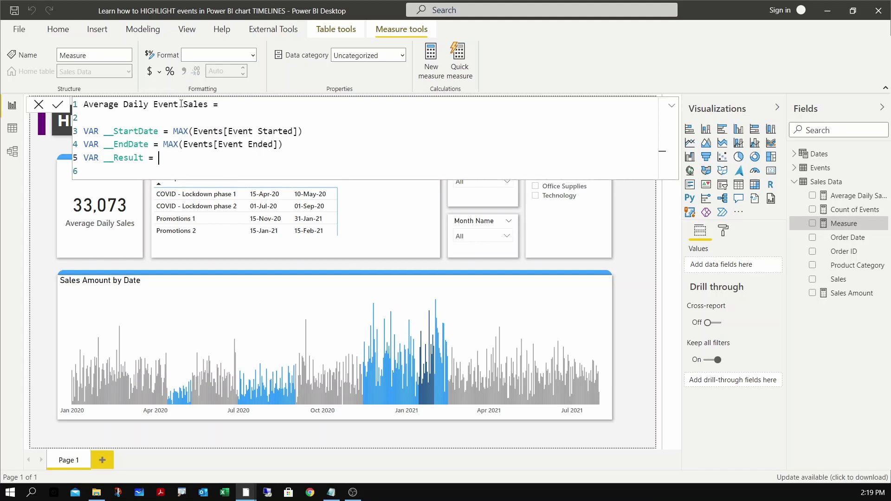
Start __Result as CALCULATE([Average Daily Sales], ...) with a line for the filter.
key(Return)
key(Return)
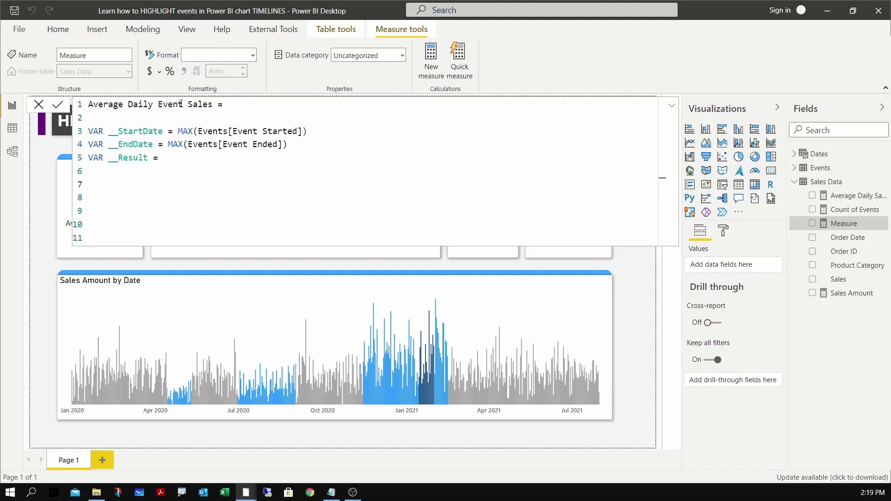
text(cal)
key(Tab)
text(()
key(shift+Return)
key(Tab)
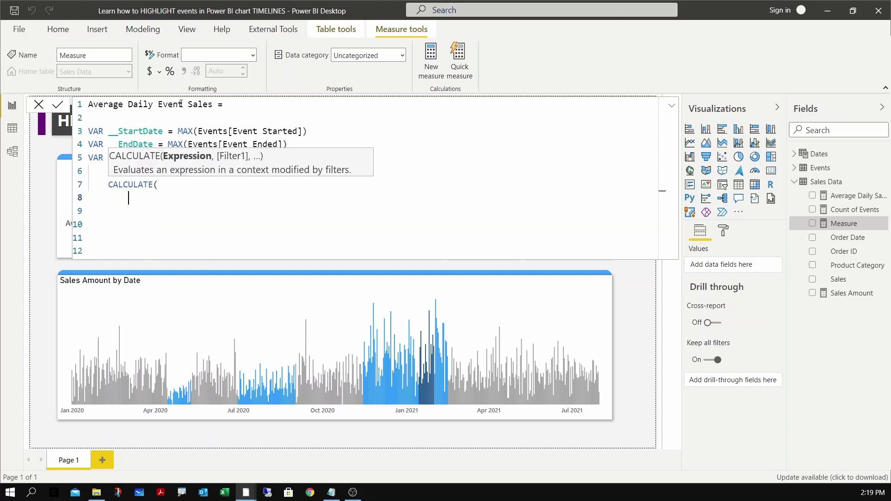
text([av)
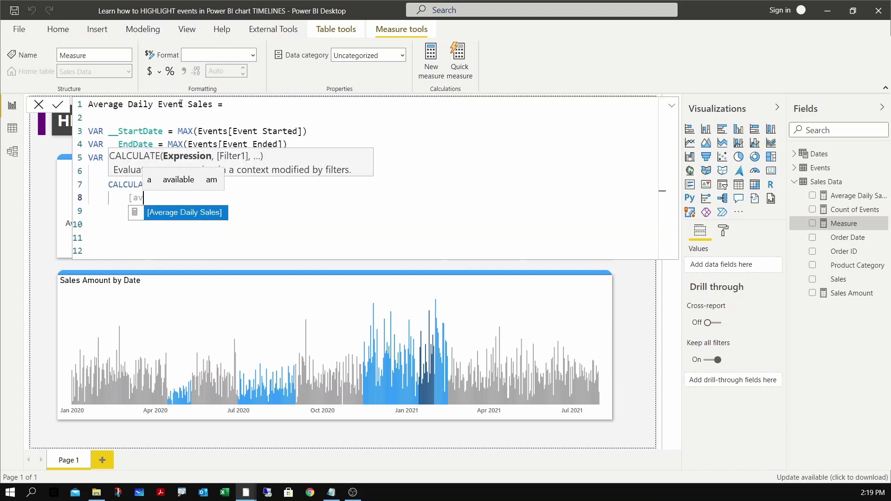
key(Tab)
text(,)
key(shift+Return)
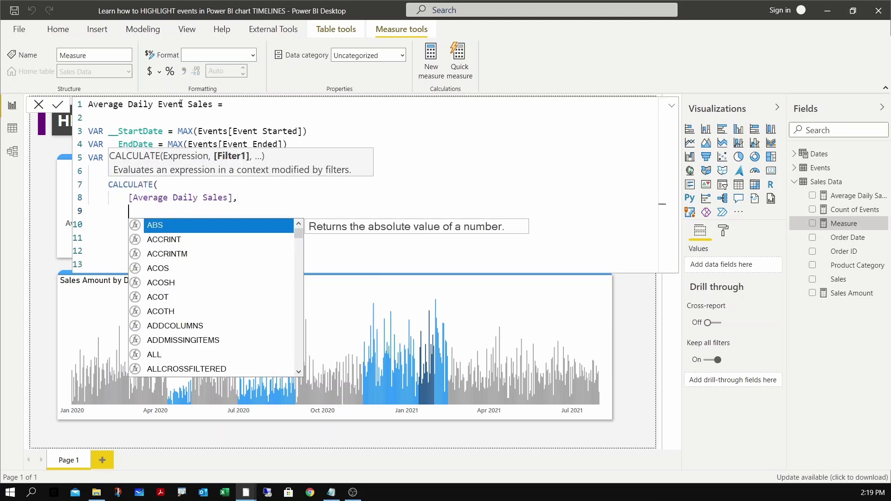
key(Escape)
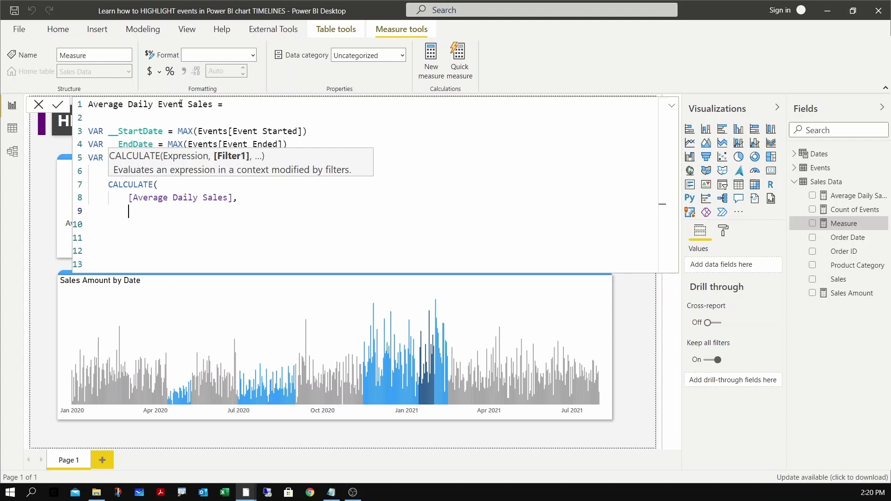
Write the filter as CALENDAR(__StartDate, __EndDate).
text(cal)
key(Down)
key(Down)
key(Tab)
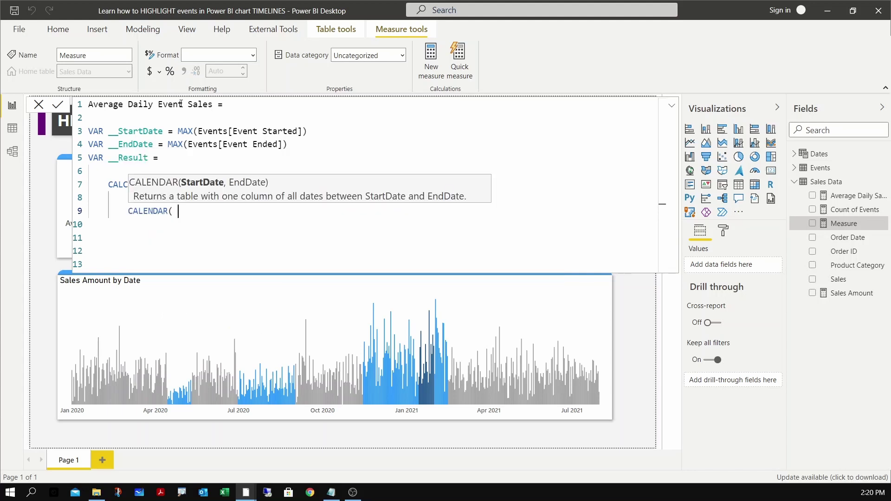
text(_)
key(Tab)
text(, )
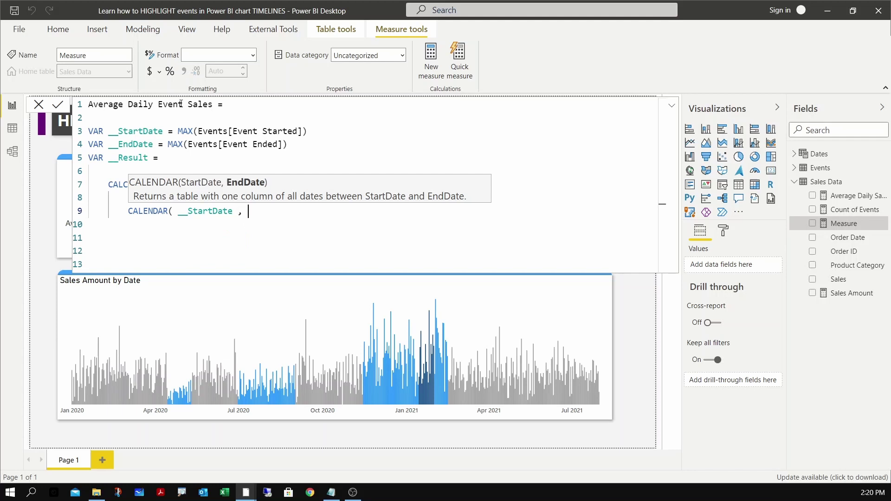
text(_)
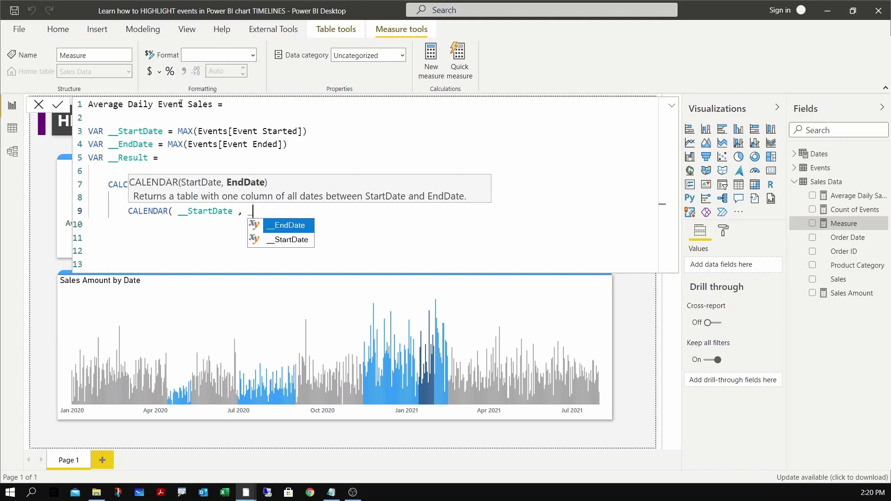
key(Tab)
text())
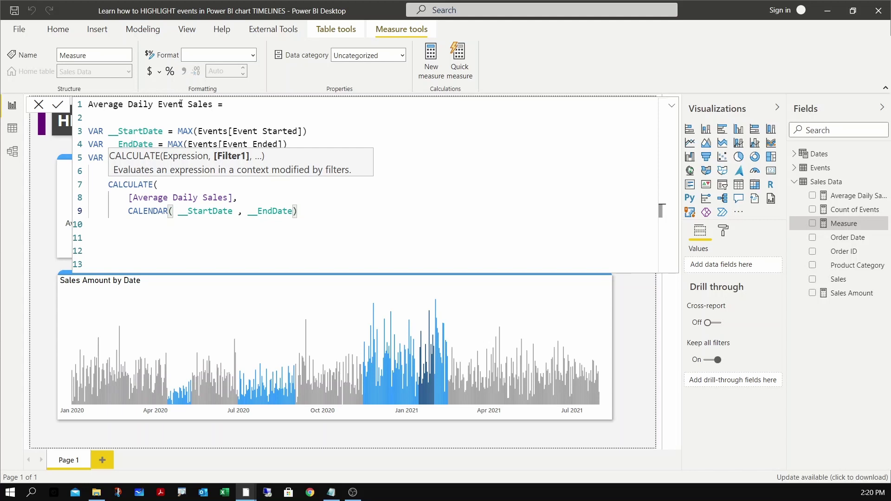
Wrap the CALENDAR call in TREATAS targeting Dates[Date] and close the brackets.
key(ctrl+Left)
key(ctrl+Left)
key(ctrl+Left)
key(ctrl+Left)
key(Home)
key(ctrl+Right)
key(ctrl+Left)
text(TREATAS()
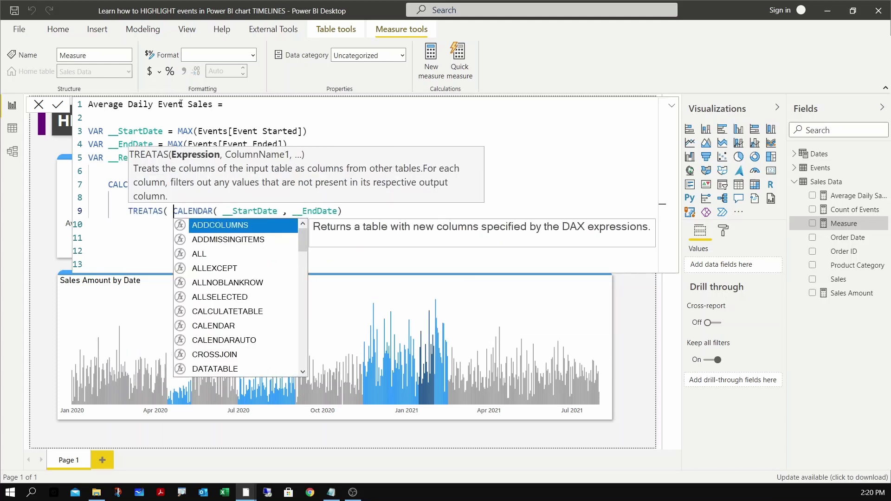
key(ctrl+Right)
key(ctrl+Right)
key(ctrl+Right)
key(ctrl+Right)
key(ctrl+Right)
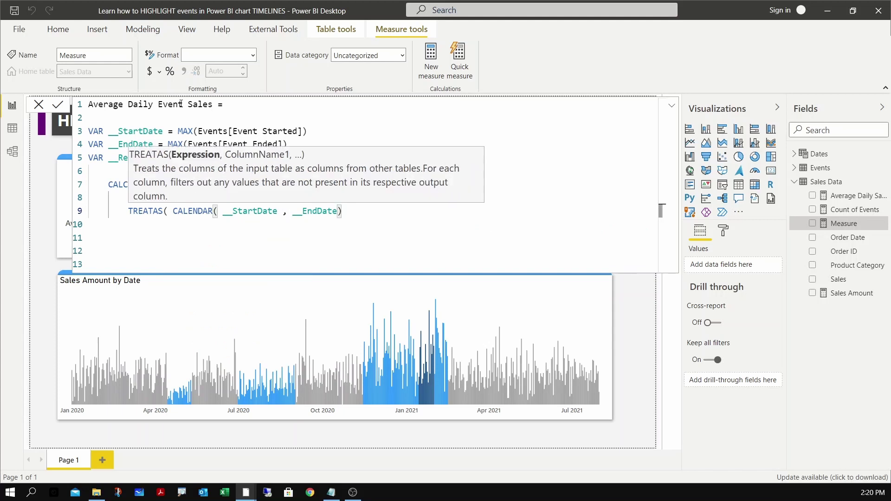
text(, __En)
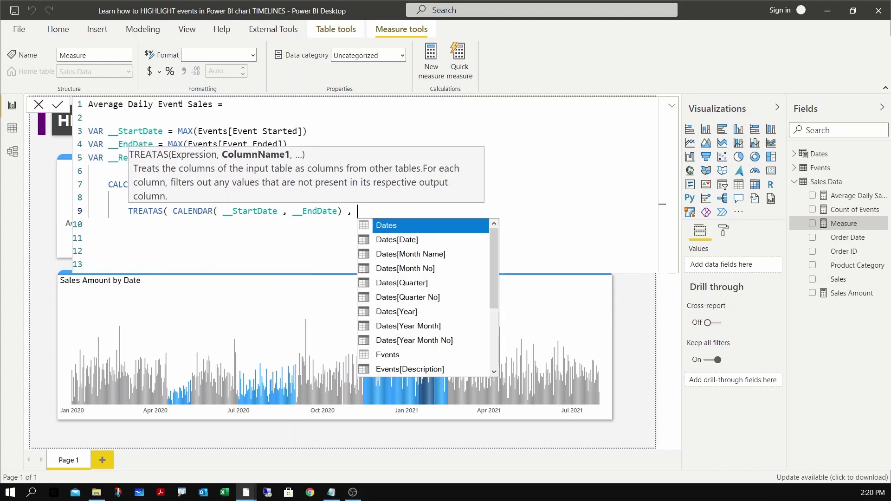
text(dDate)
key(Down)
key(Tab)
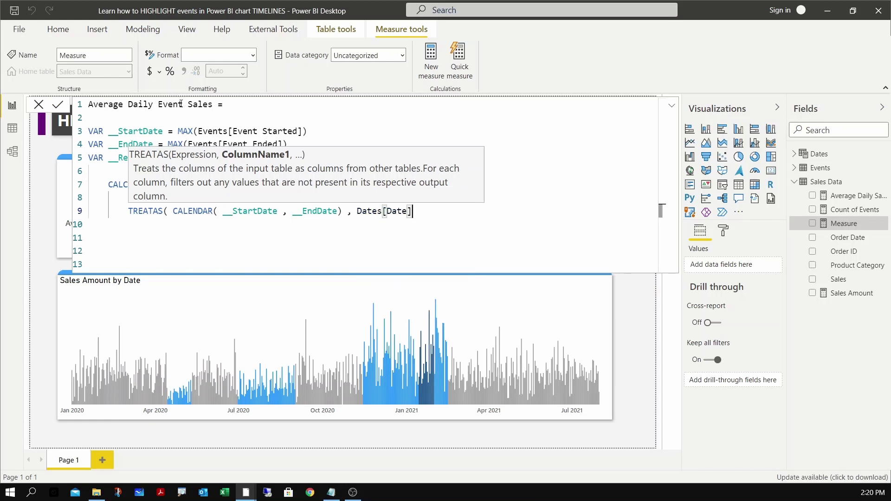
text())
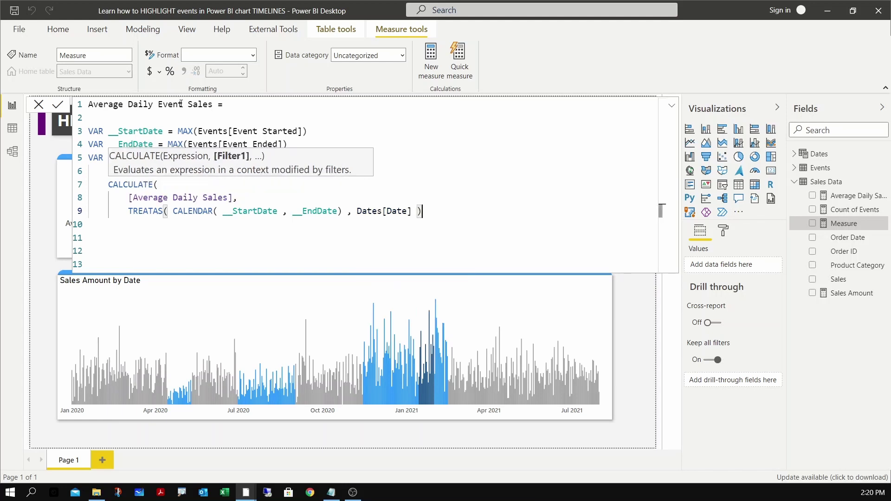
text())
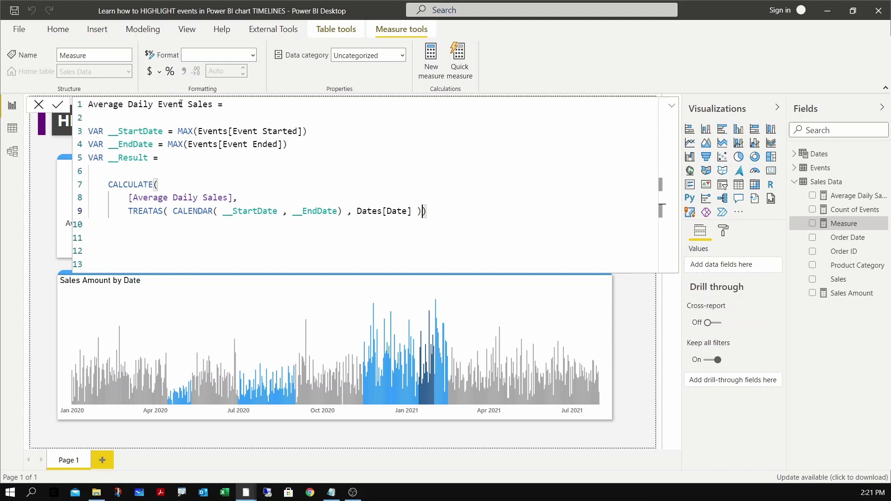
key(Return)
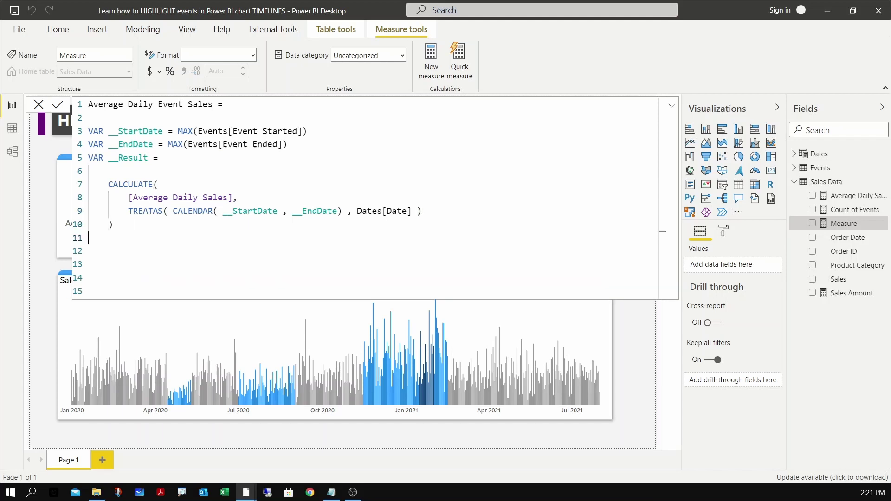
Finish the measure with RETURN __Result.
text(RETURN)
key(Return)
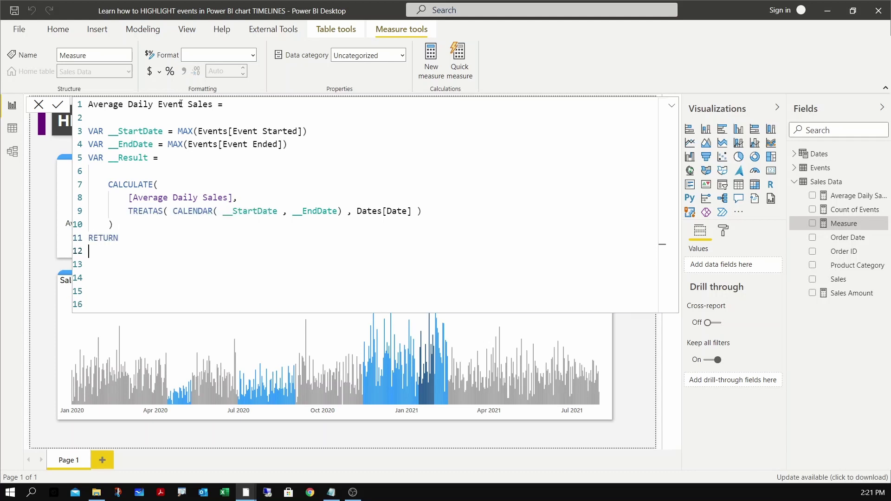
key(Tab)
text(__Result)
click(181, 104)
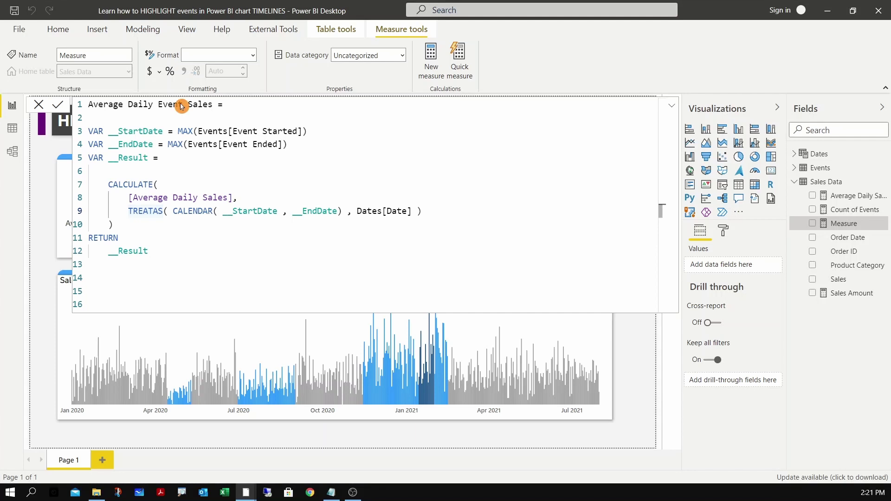
click(135, 211)
Commit the measure and add Average Daily Event Sales and Average Daily Sales to Sales Trend.
key(Return)
click(403, 243)
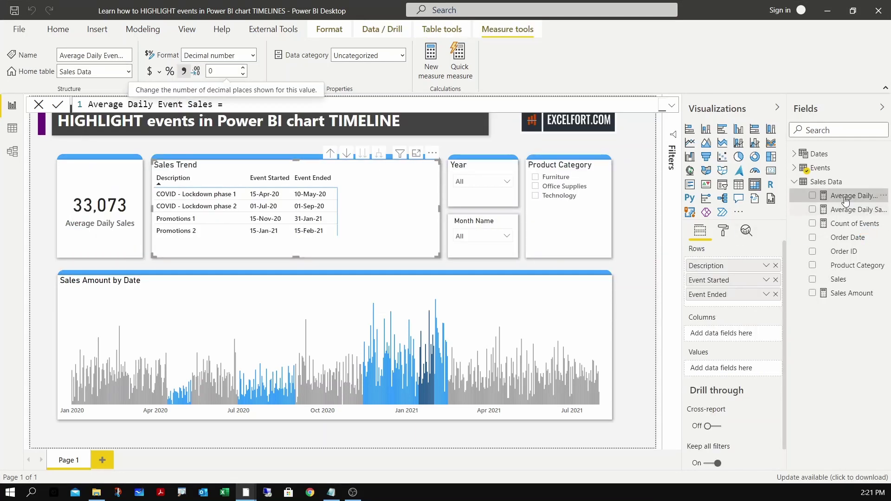
drag(853, 195, 355, 221)
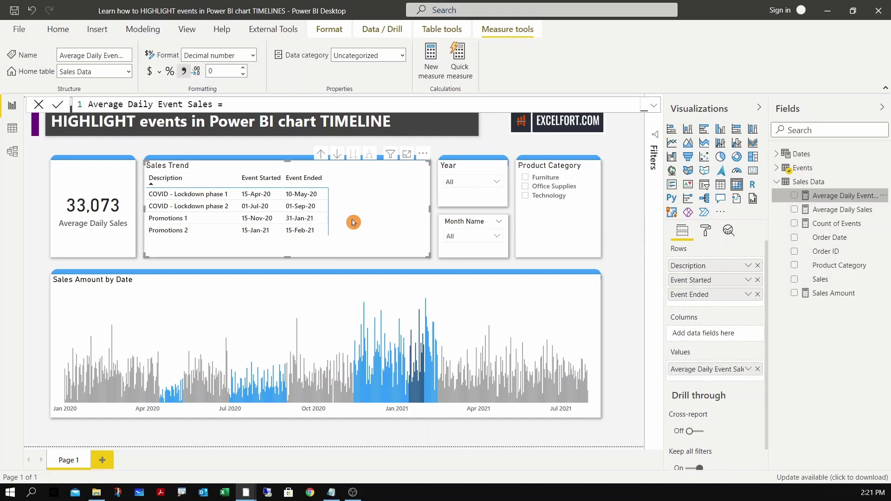
drag(808, 211, 390, 236)
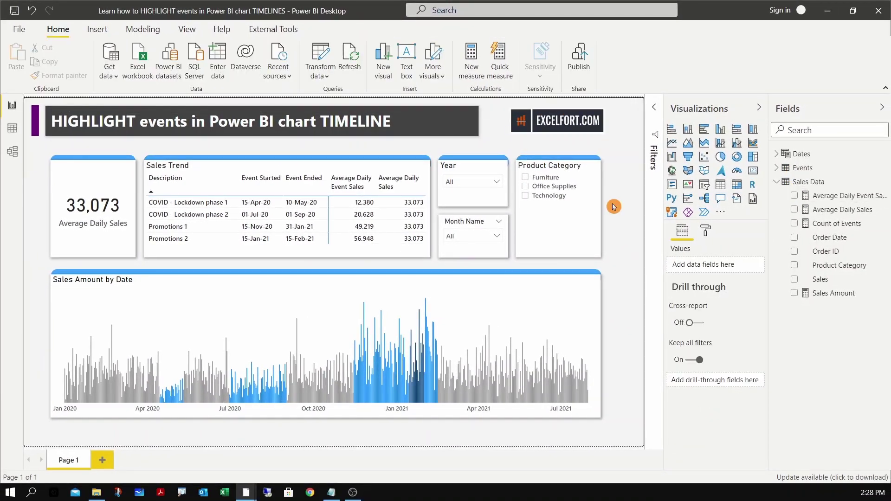
Filter the Year slicer to 2021 after briefly trying 2020, making averages read 37,370.
click(488, 182)
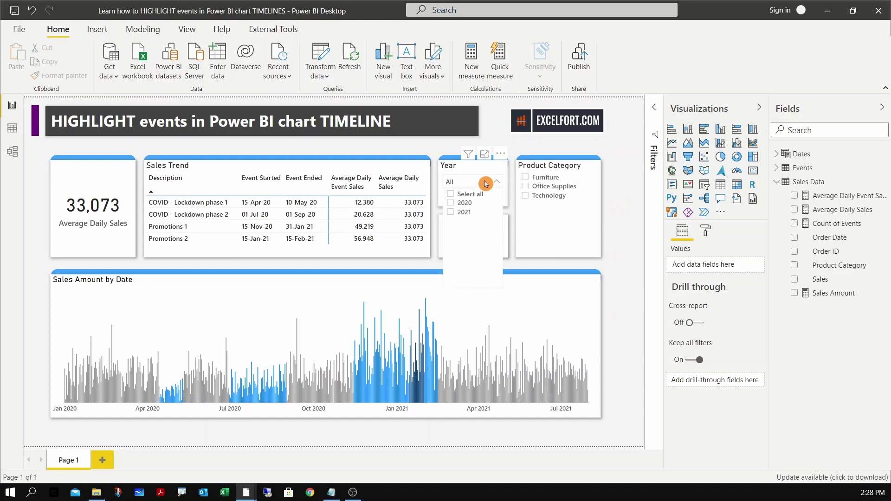
click(462, 204)
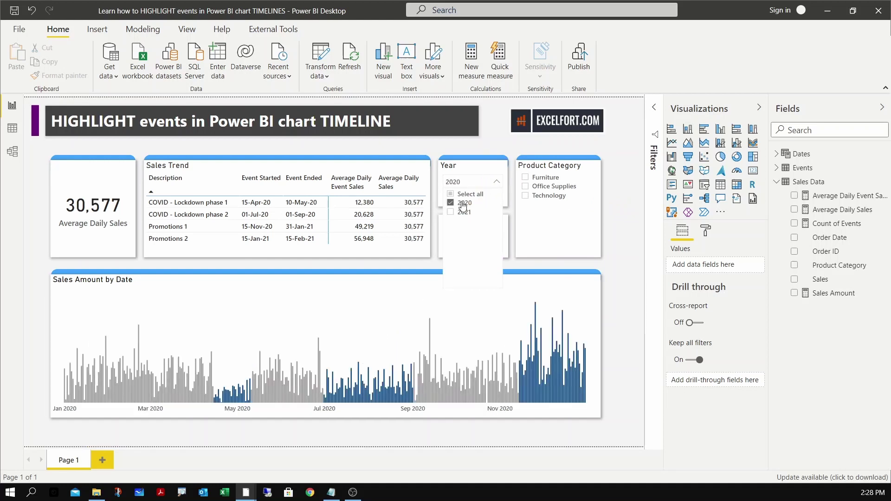
click(463, 204)
click(463, 212)
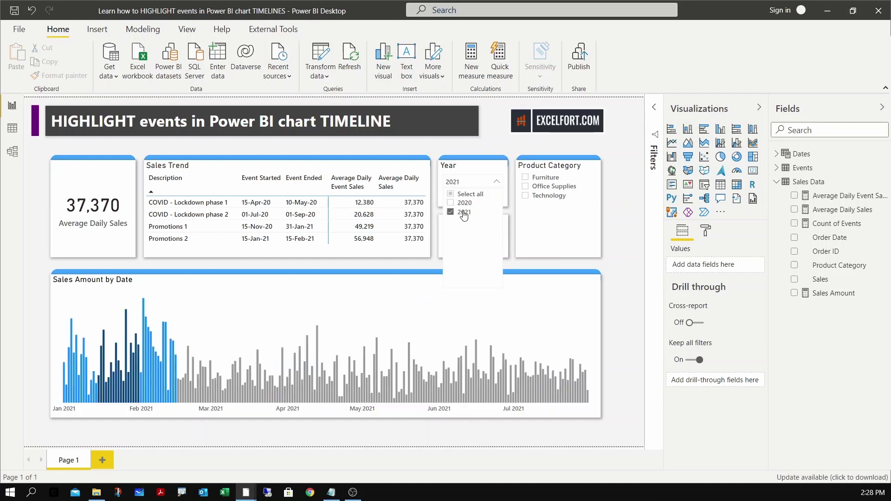
click(479, 180)
click(482, 168)
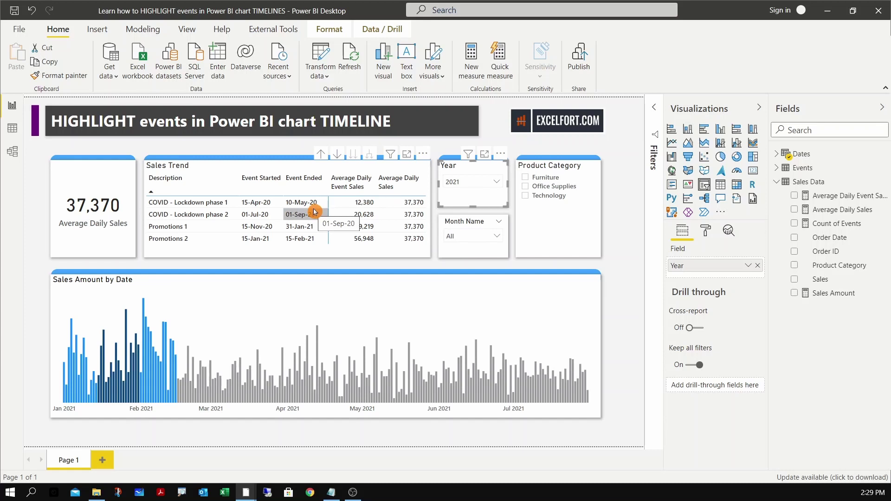
Open the Average Daily Event Sales formula and insert KEEPFILTERS before the TREATAS filter.
click(843, 197)
click(654, 105)
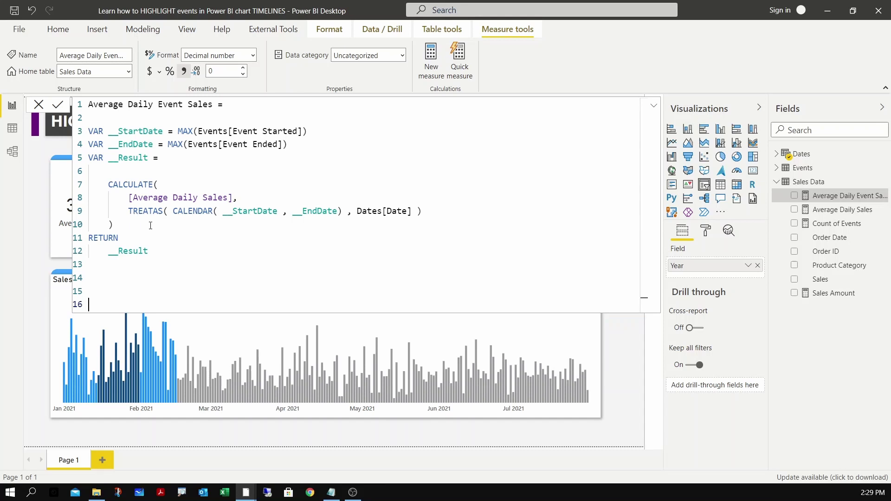
click(241, 197)
key(shift+Return)
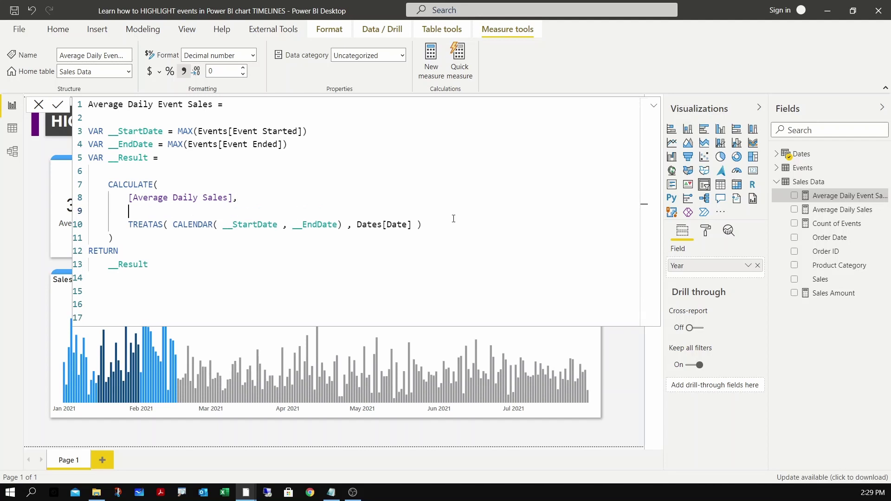
text(keep)
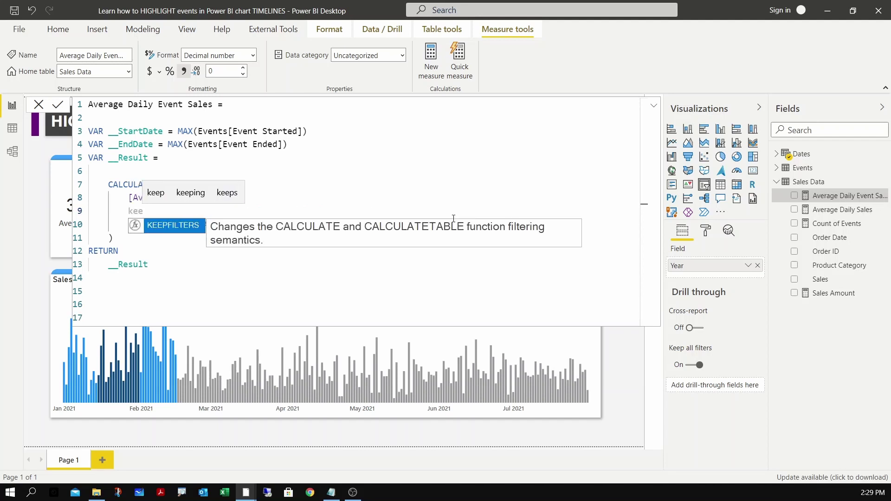
key(Tab)
Nest TREATAS inside KEEPFILTERS, close its bracket and commit the revised measure.
key(Down)
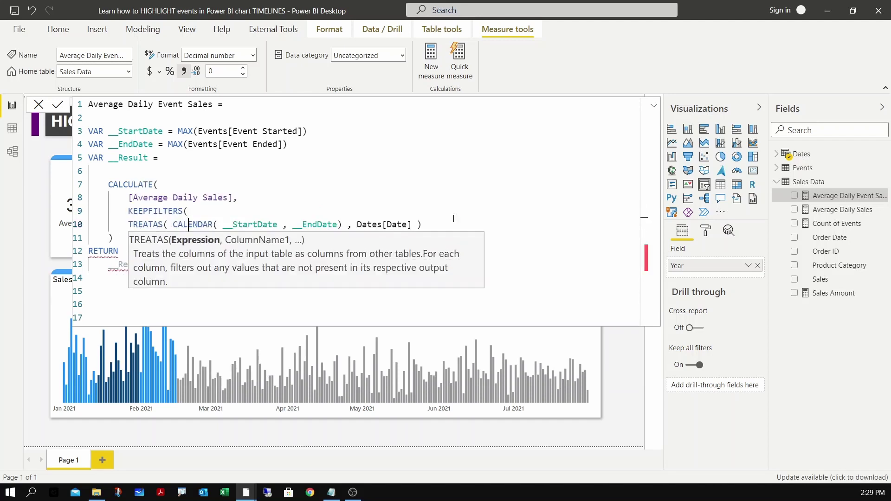
key(Left)
key(Left)
key(Left)
key(Left)
key(Left)
key(Home)
key(Tab)
key(End)
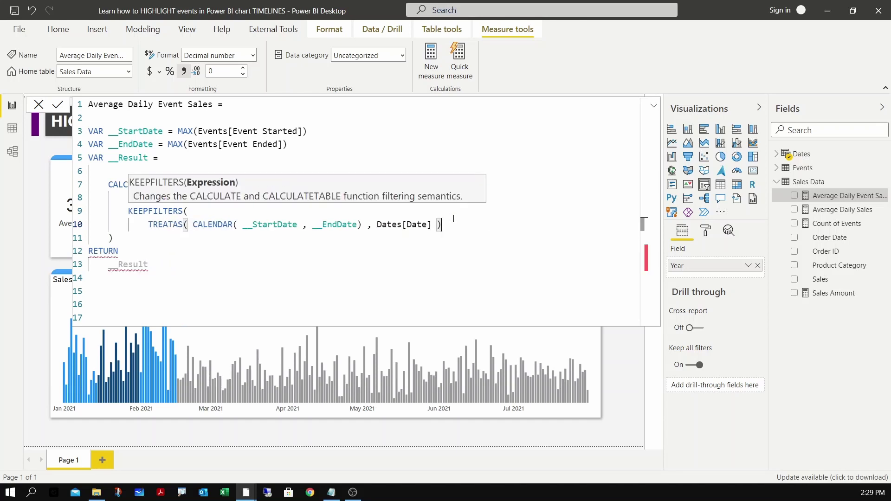
text())
key(Left)
key(Return)
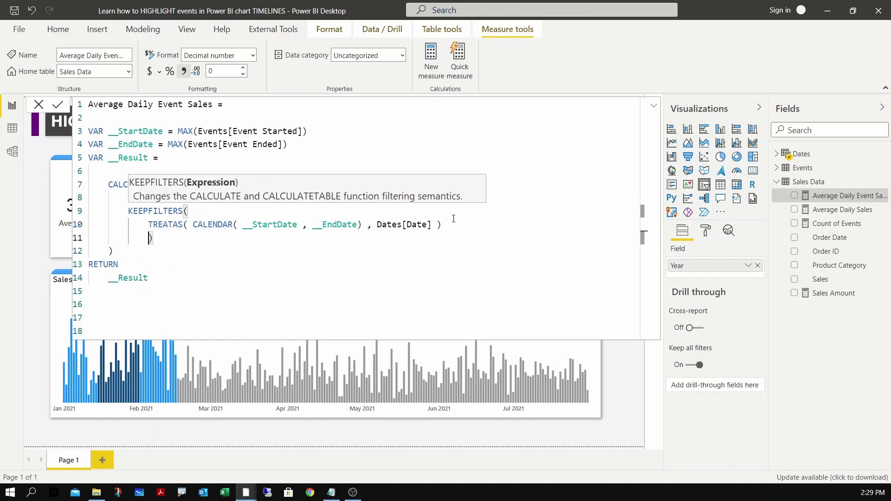
key(Up)
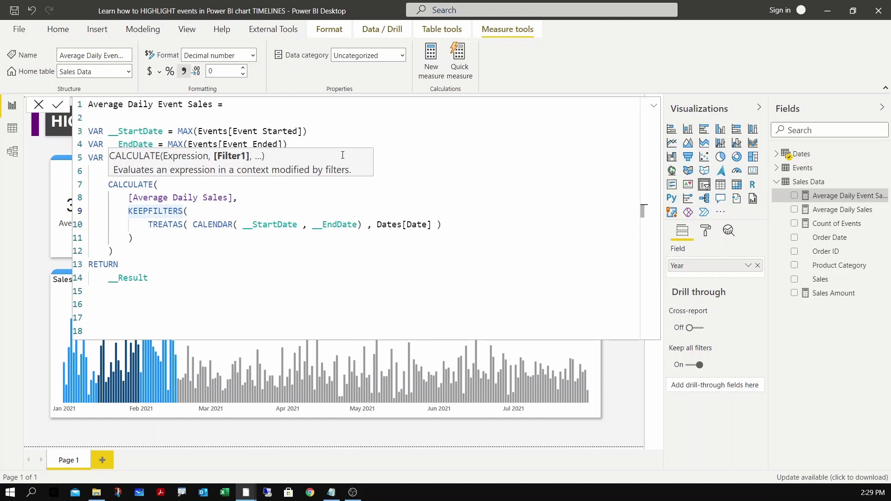
key(Return)
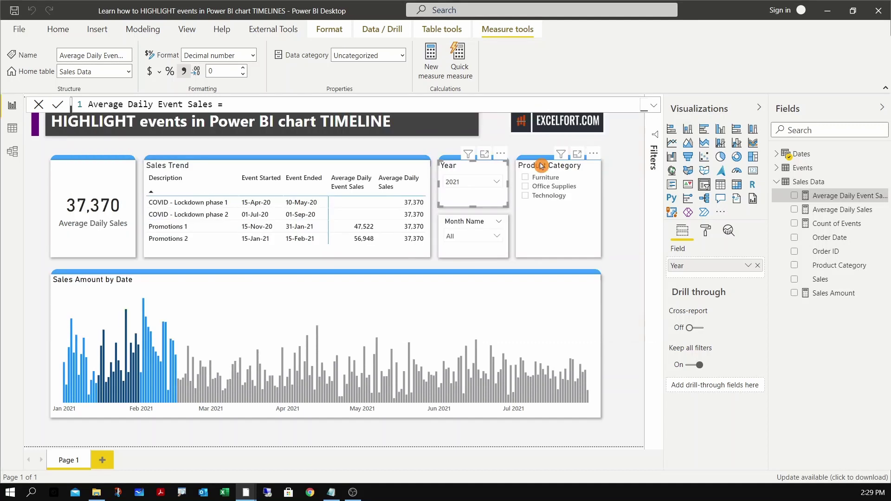
Remove Average Daily Sales from Sales Trend and switch the Year slicer from 2021 to 2020.
click(399, 253)
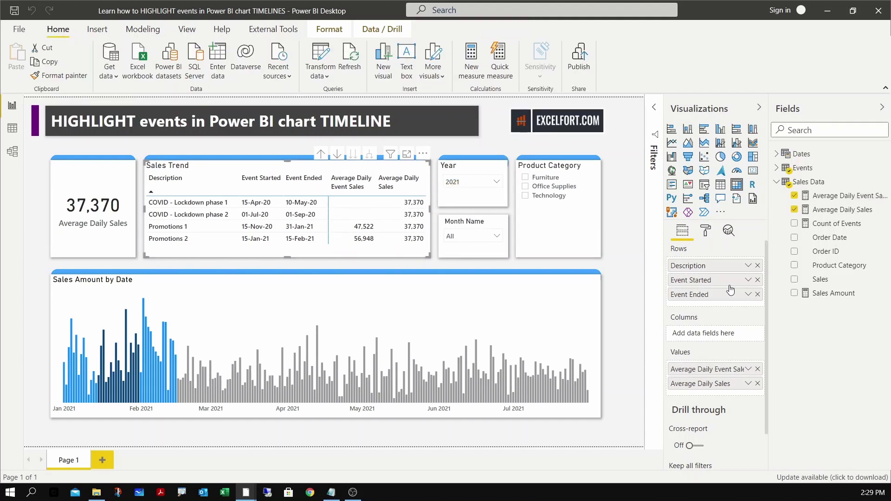
click(758, 384)
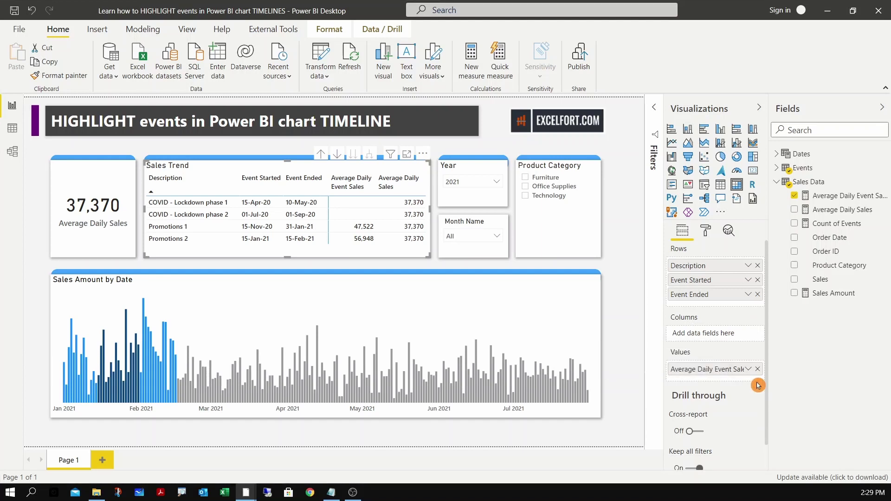
click(473, 182)
click(463, 213)
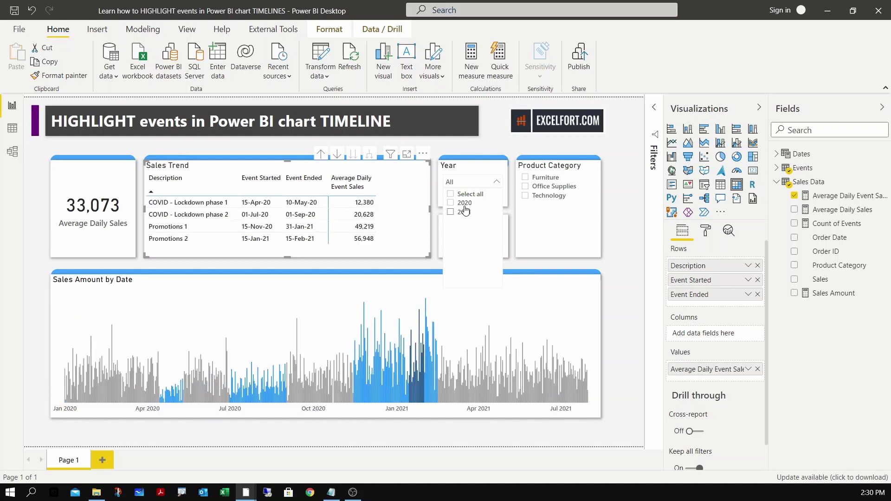
click(464, 204)
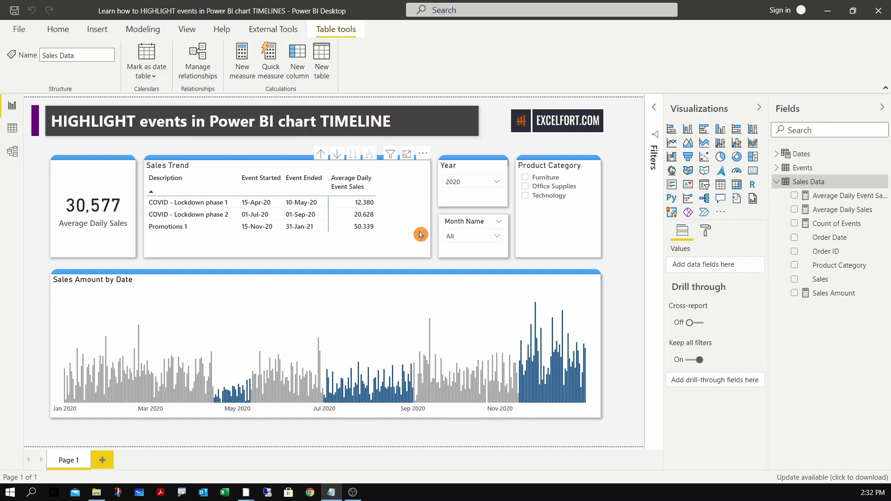
Create a new Sales Data measure named Avg Sales Change %.
right_click(841, 210)
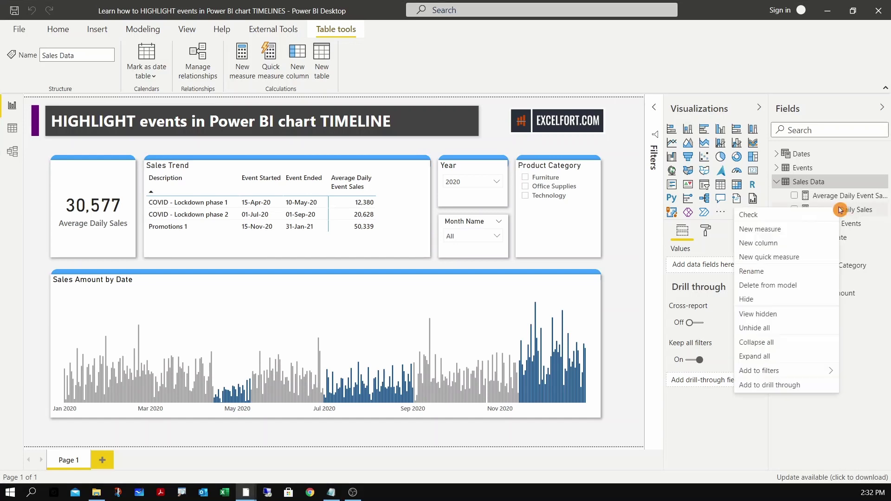
click(790, 229)
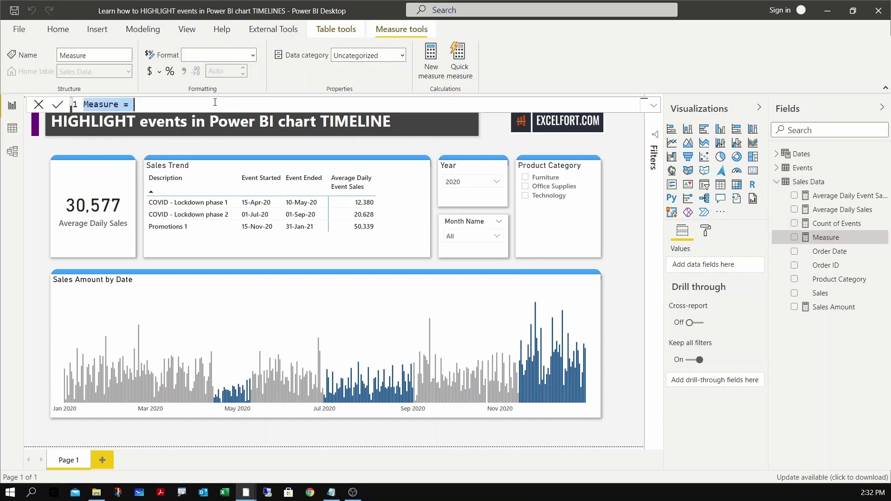
text(Avg)
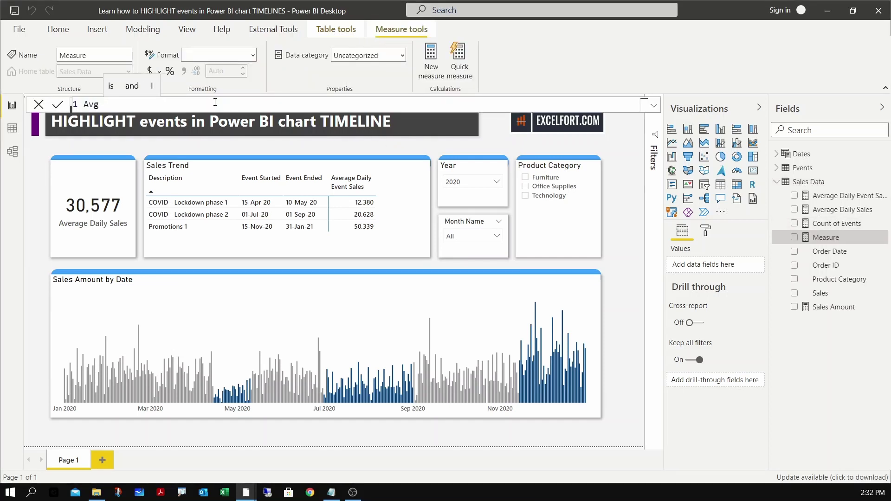
text( Sales Chagn)
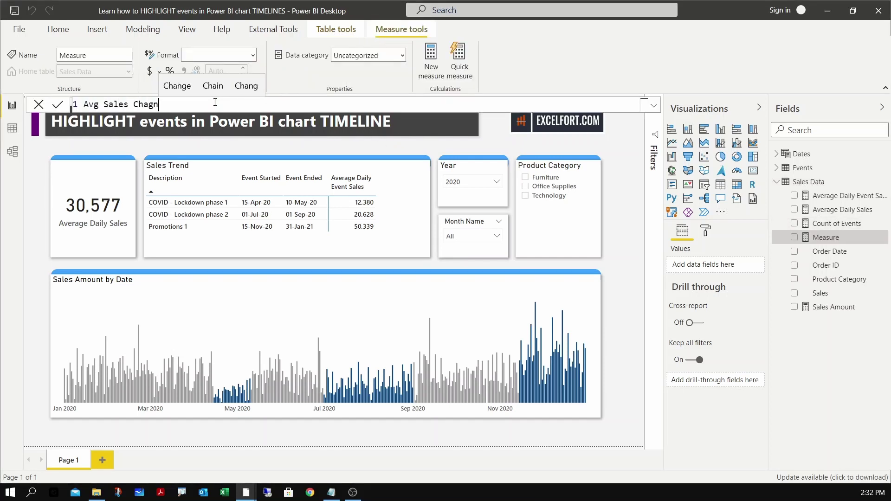
key(BackSpace)
key(BackSpace)
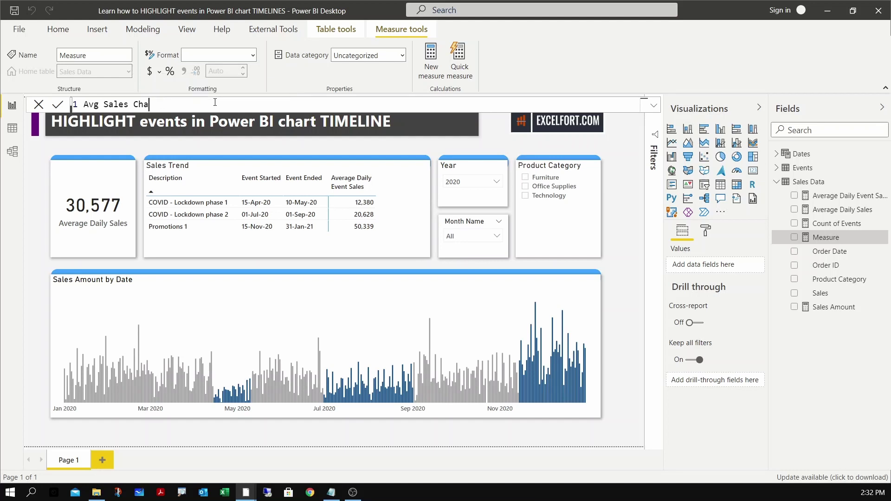
text(nge % =)
key(shift+Return)
key(shift+Return)
key(shift+Return)
key(Up)
key(Up)
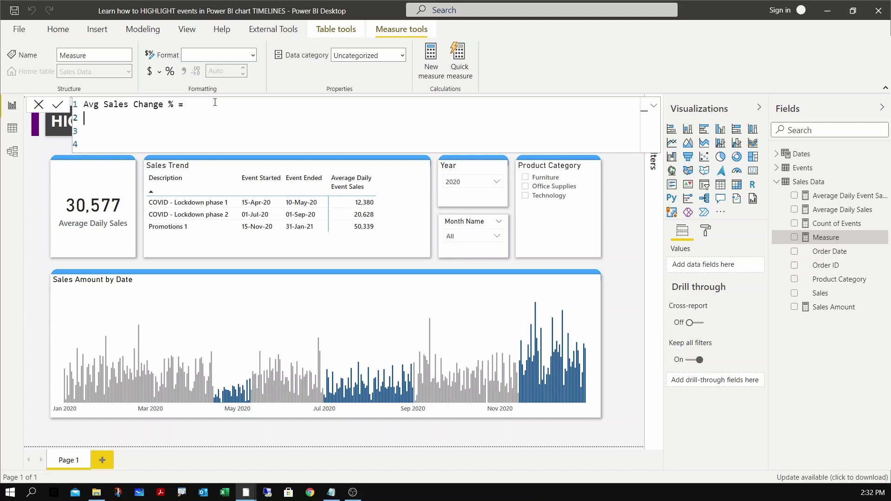
key(Down)
Define VAR __AvgSales = [Average Daily Sales] and VAR __AvgEventSales = [Average Daily Event Sales].
text(VAR )
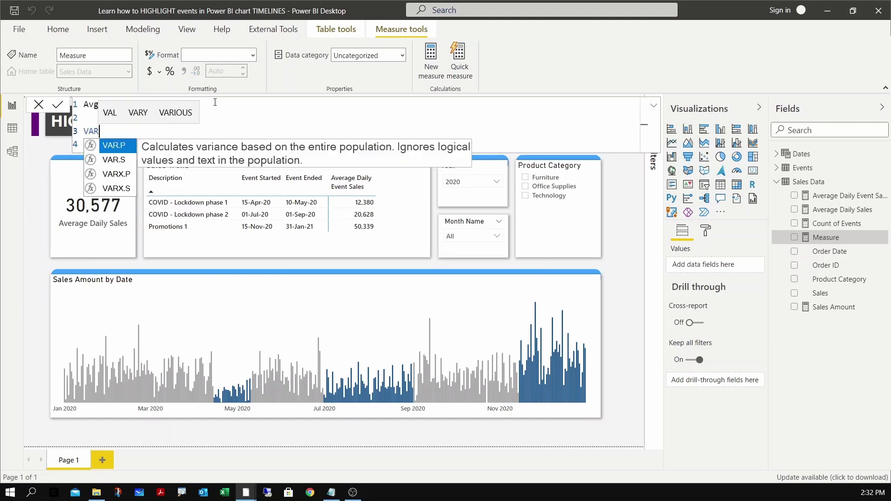
text(_)
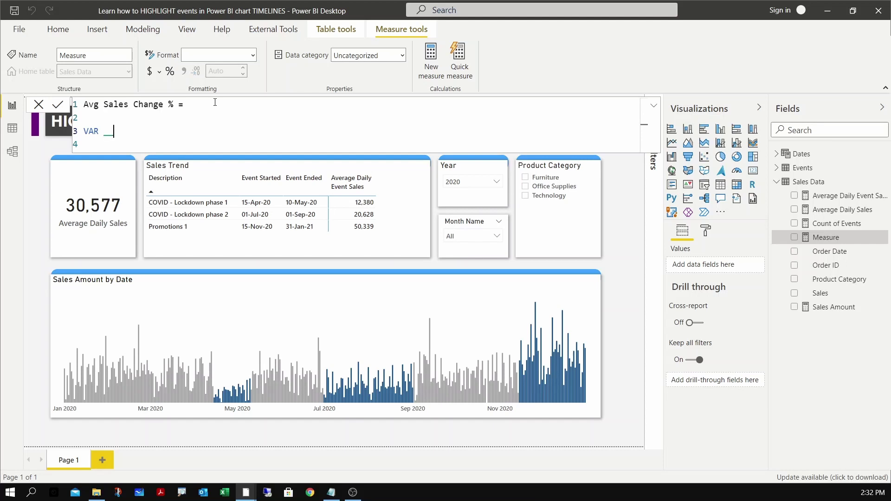
text(_AvgSales = [Av)
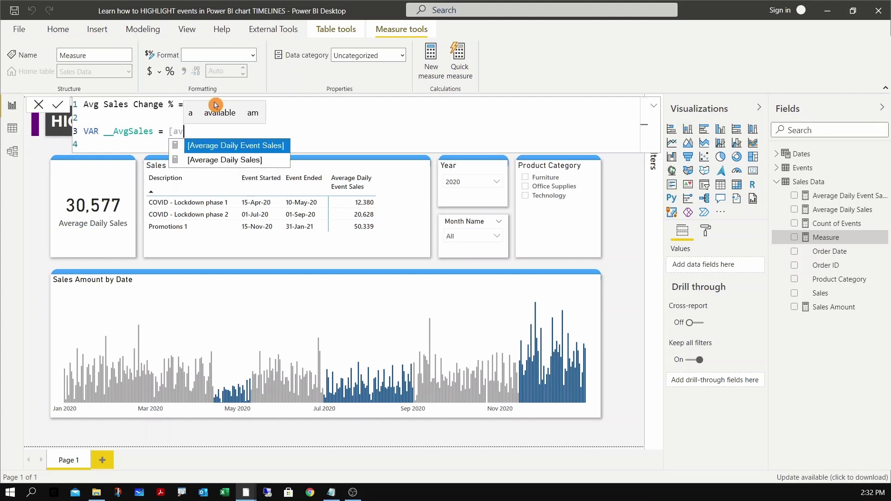
key(Down)
key(Tab)
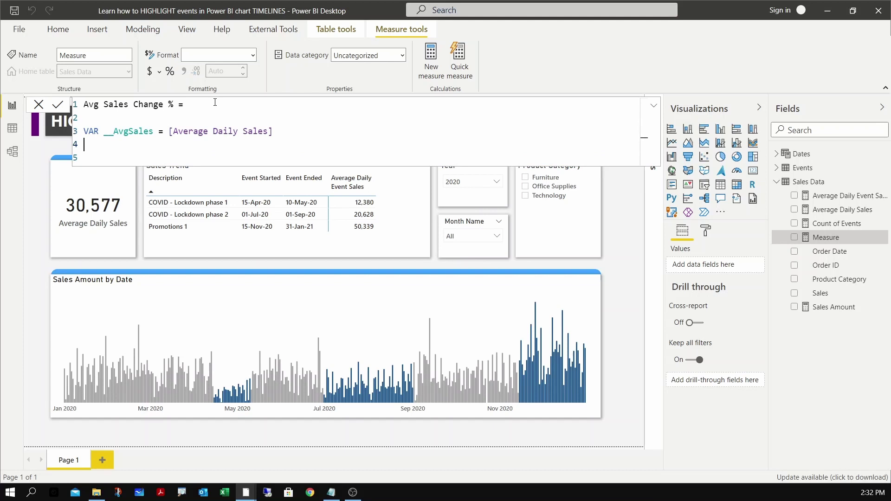
text(VAR __Av)
key(BackSpace)
text(Eve)
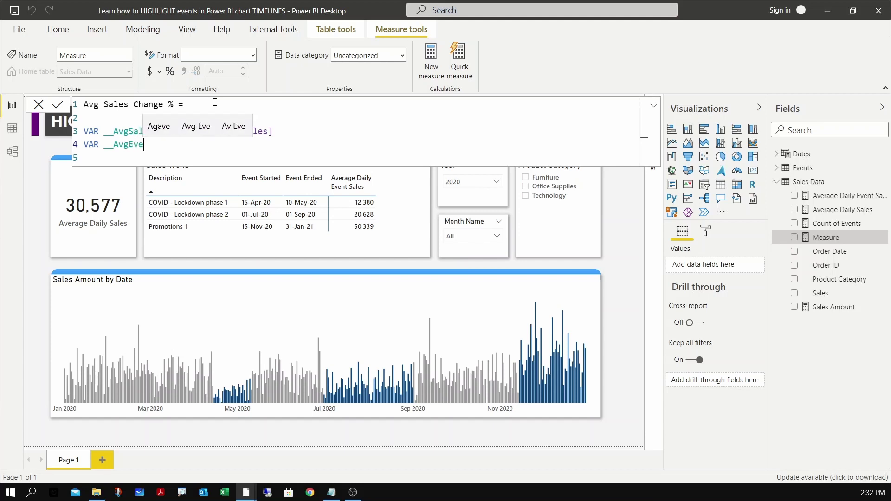
text(ntSales =)
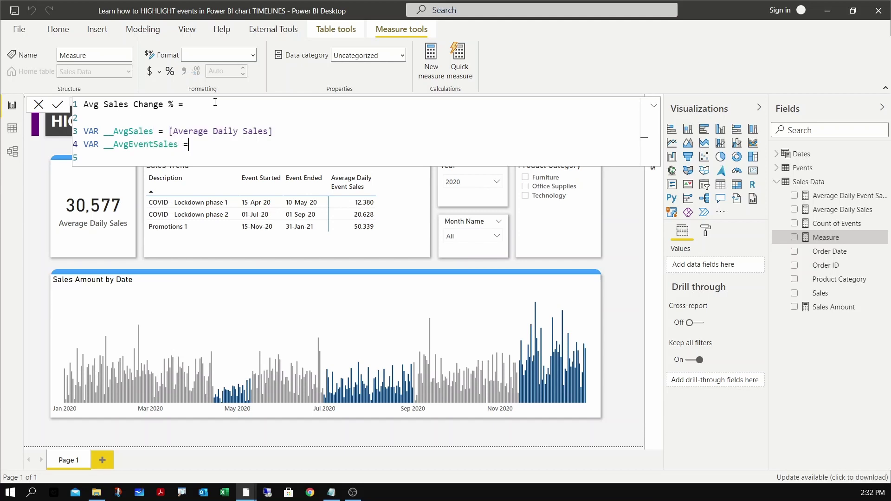
text( [Average Daily Event Sales])
key(Tab)
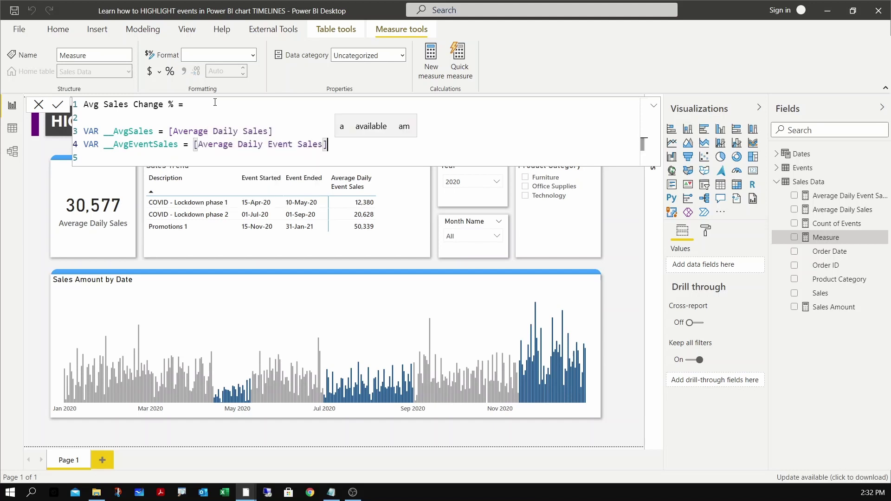
key(Return)
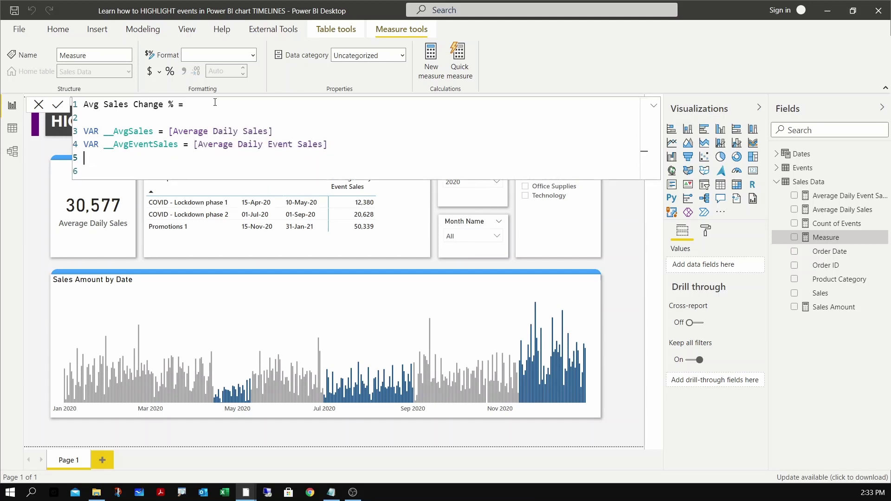
Begin VAR __Result = DIVIDE with __AvgEventSales - __AvgSales as the numerator.
text(VAR __Result)
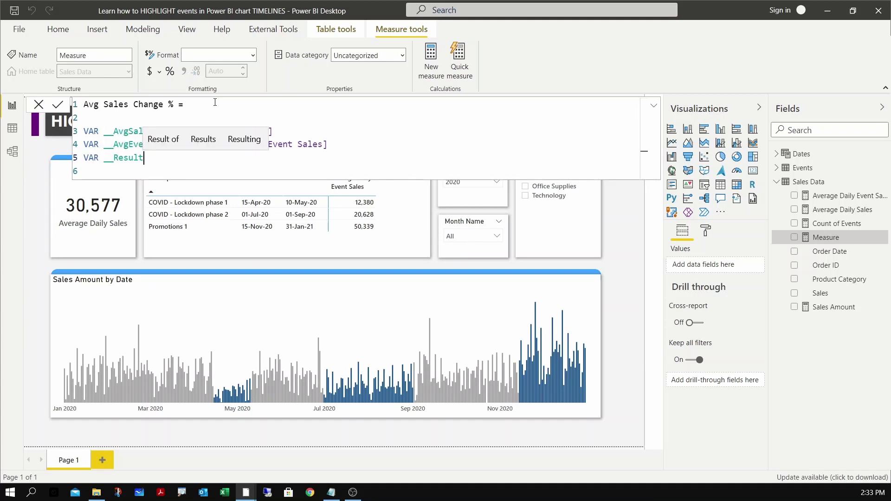
text( =)
key(Return)
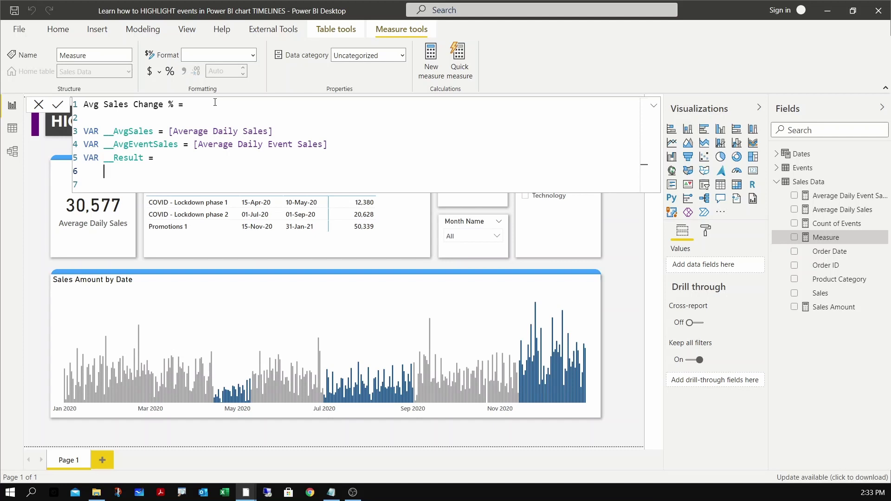
text(divi)
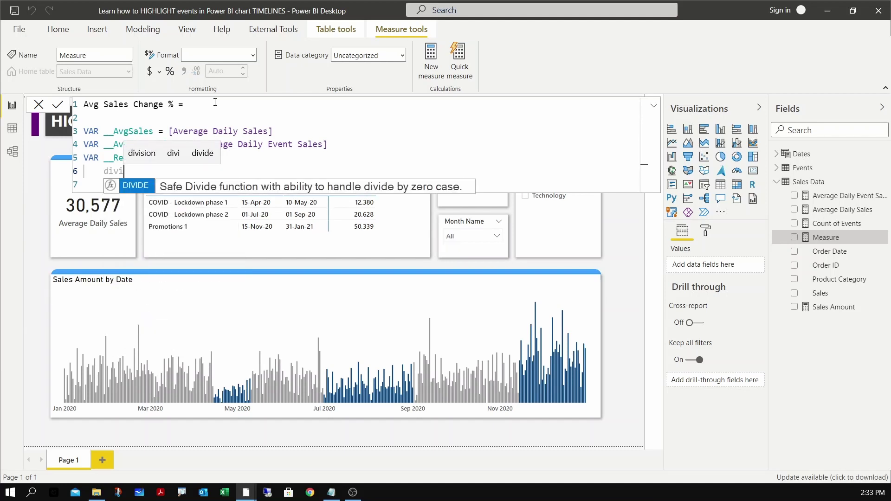
key(Tab)
key(Return)
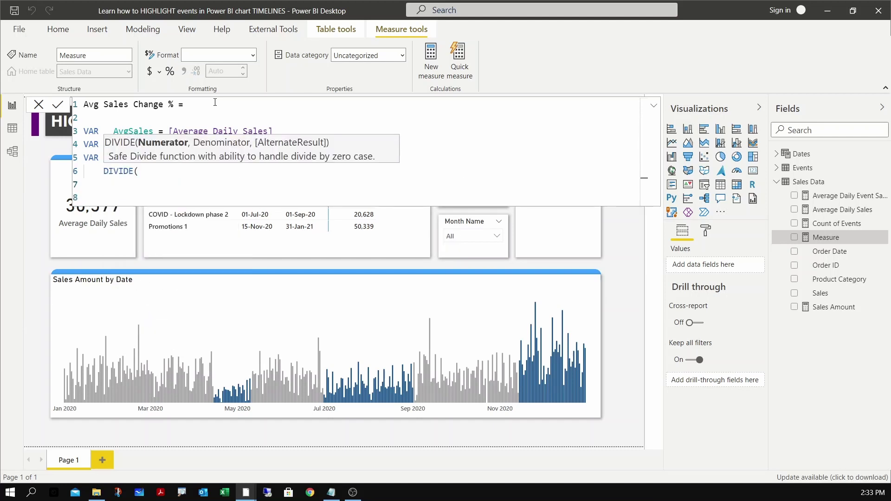
text(_)
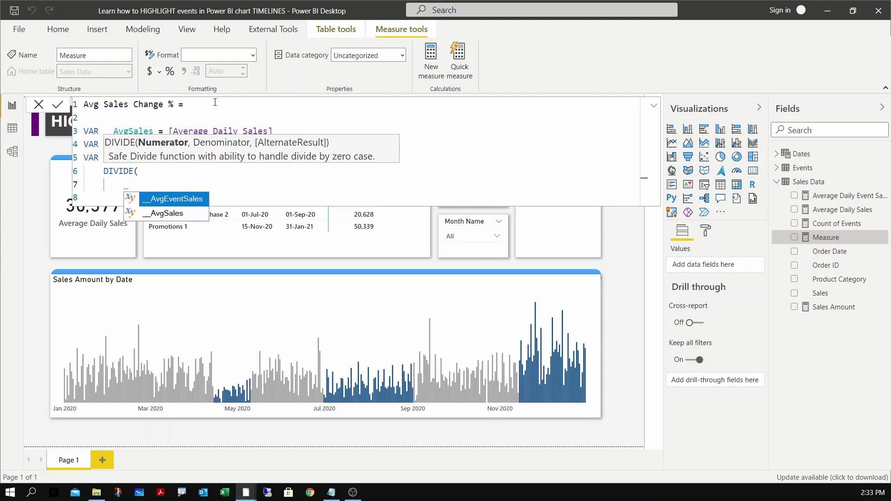
key(Tab)
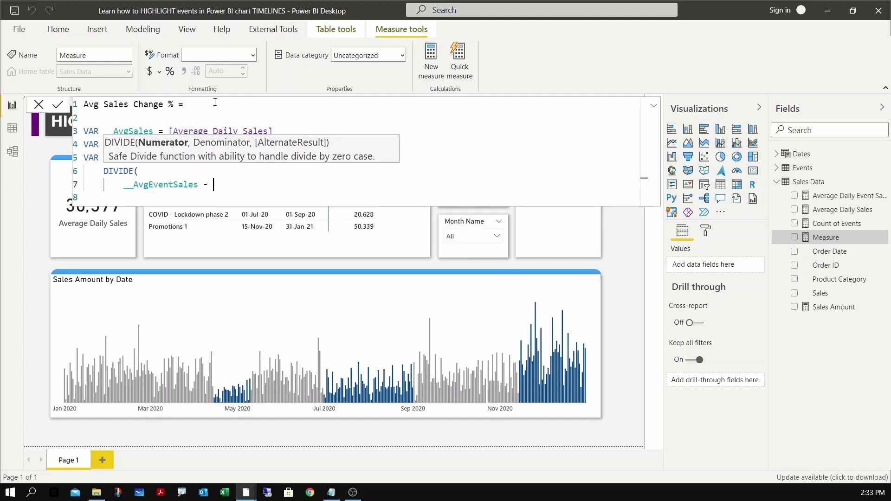
text(- _)
key(Down)
key(Tab)
text(,)
Use __AvgSales as the DIVIDE denominator, close the bracket and tidy the line spacing.
key(shift+Return)
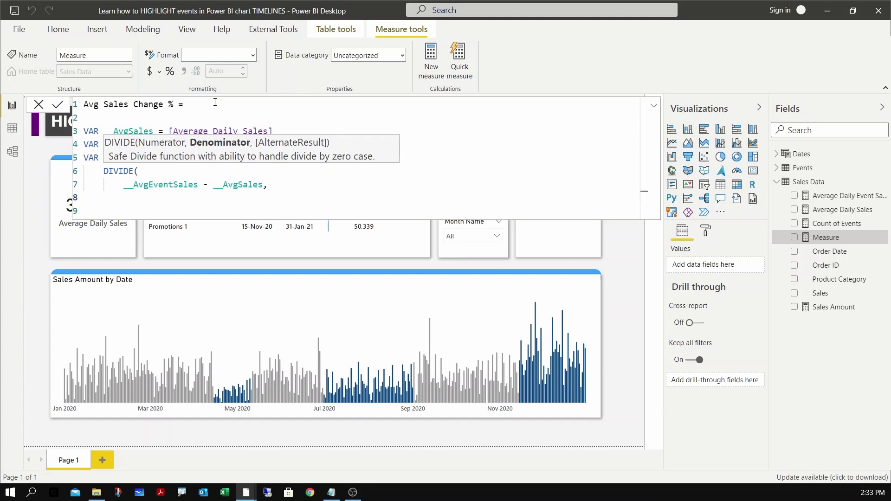
text(_)
key(Down)
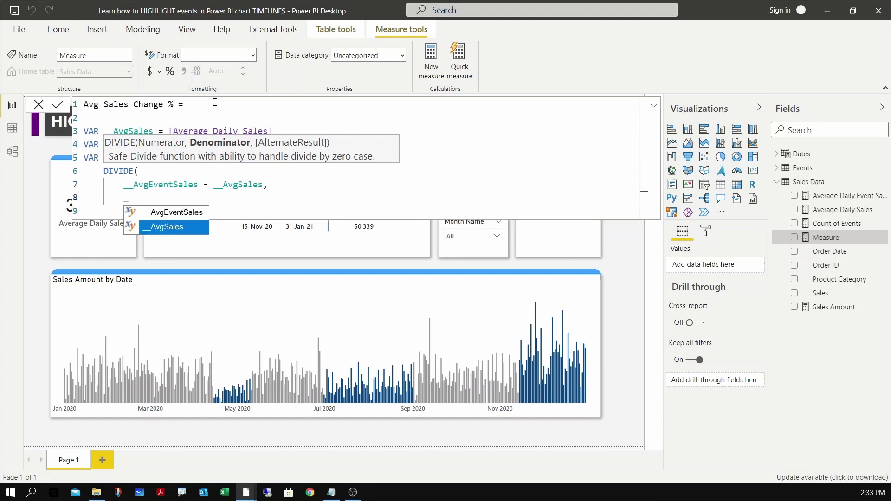
key(Tab)
key(shift+Return)
text())
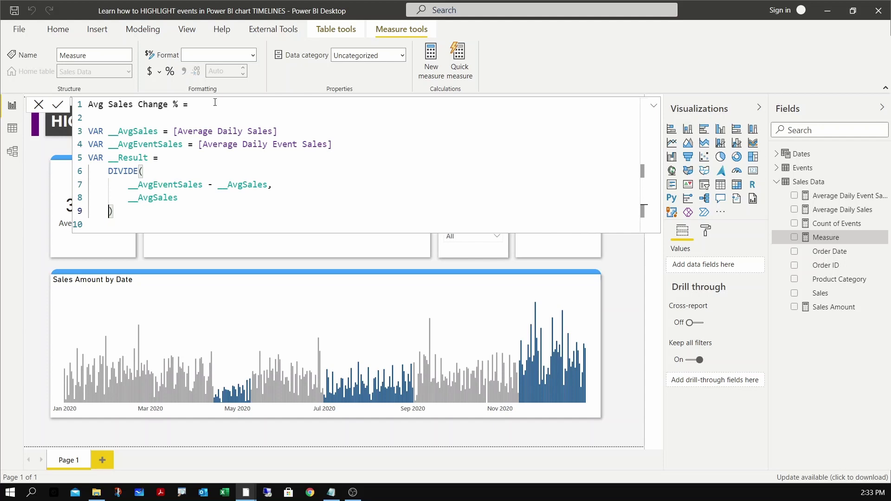
key(Up)
key(Up)
key(Up)
key(Home)
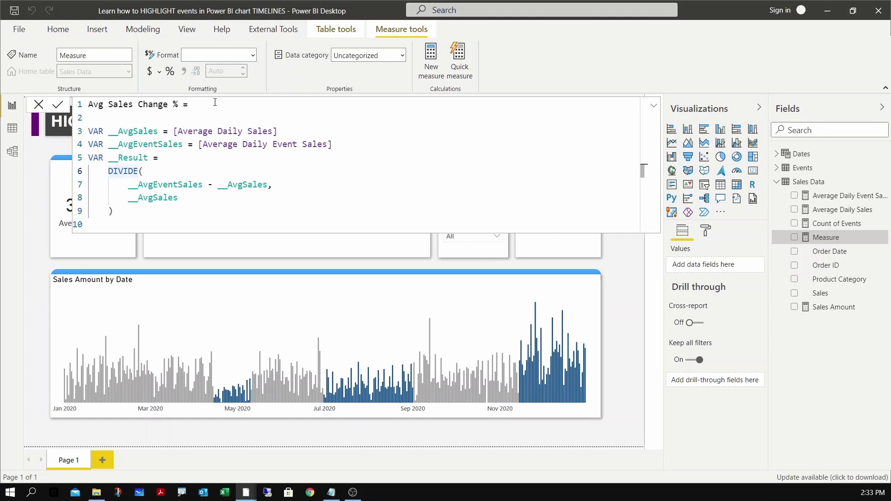
key(Down)
key(shift+Return)
key(shift+Return)
Insert the condition IF(NOT(ISBLANK(__AvgEventSales)), on a new line above DIVIDE.
key(Up)
key(Up)
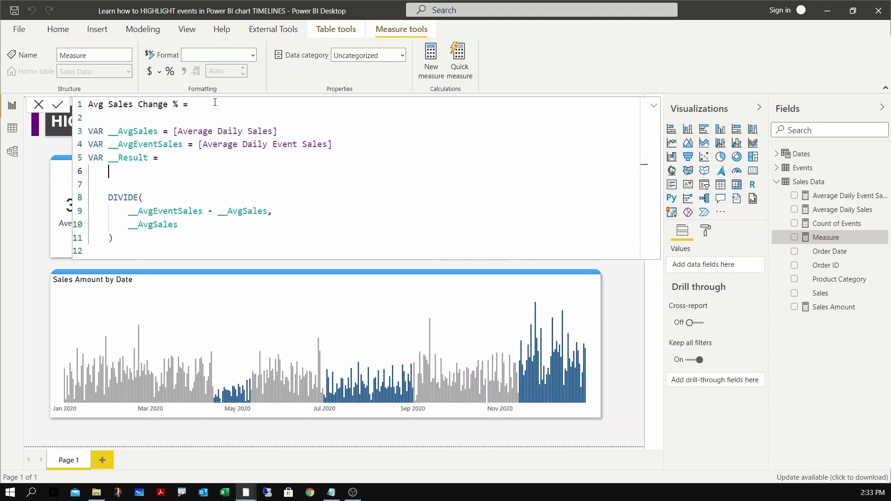
key(Down)
text(IF()
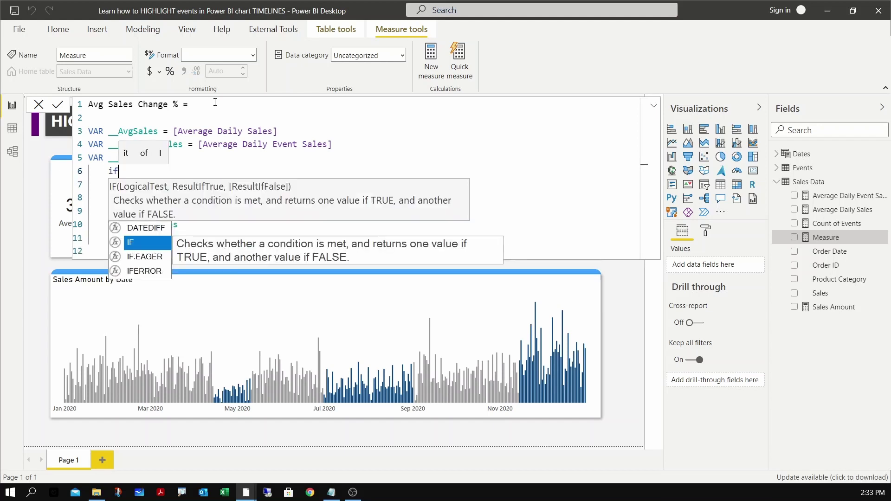
key(shift+Return)
text(NOT(is)
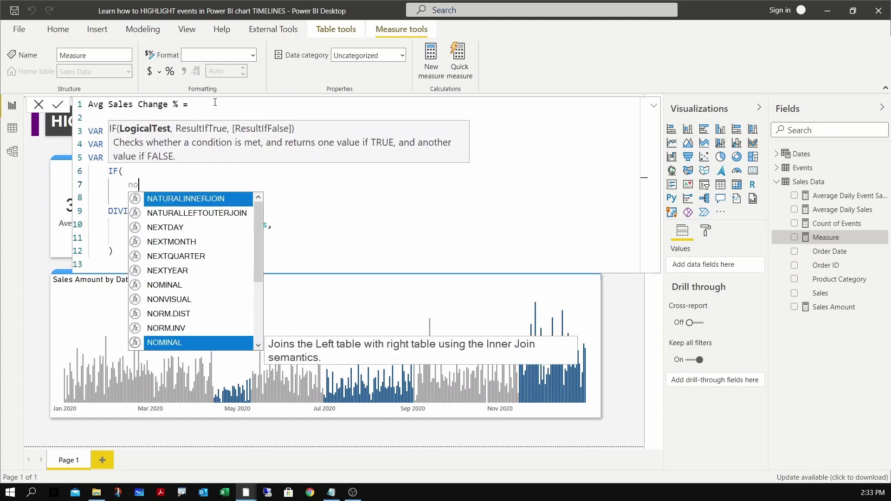
text(bl)
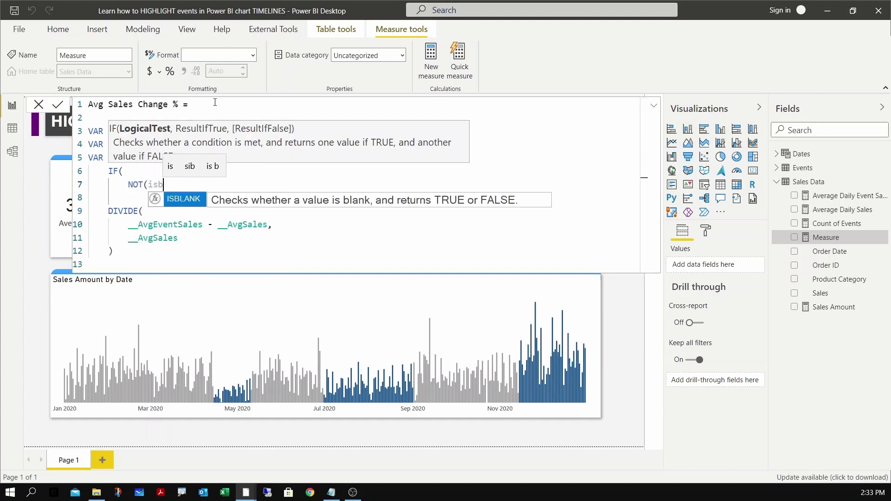
key(Tab)
text(_av)
key(Tab)
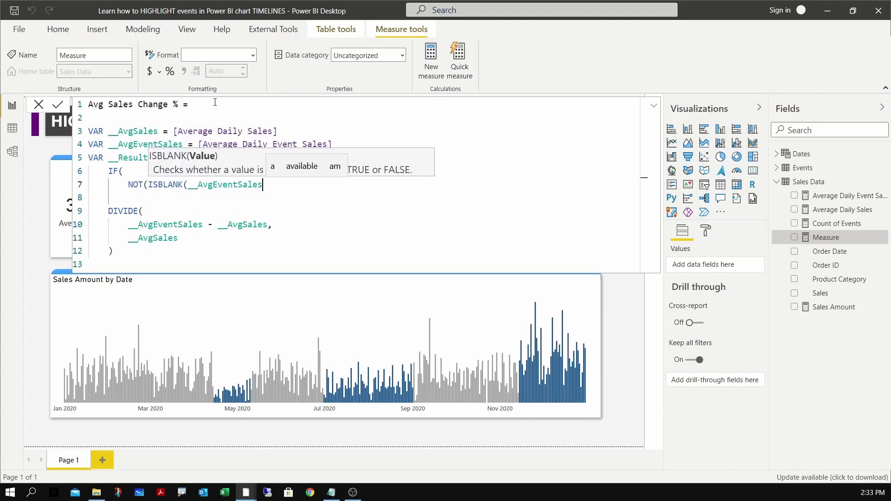
text(),)
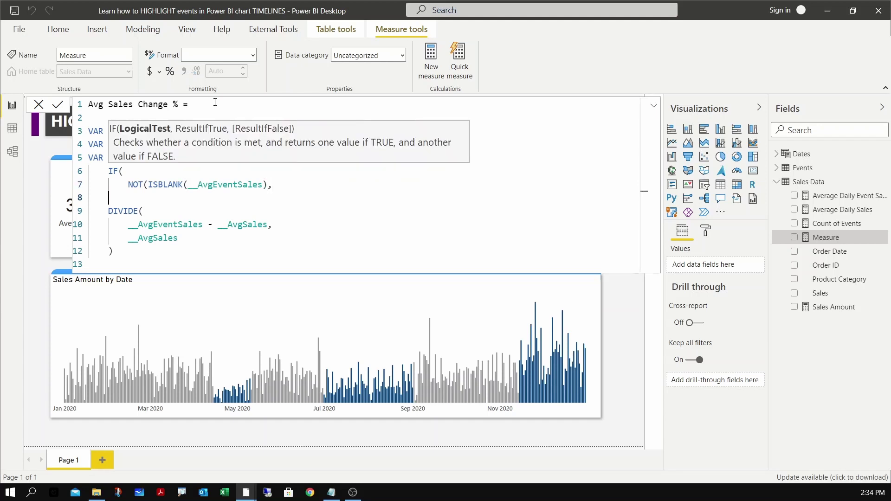
Indent the DIVIDE block, add the closing parentheses for NOT and IF, and commit the measure.
key(shift+Down)
key(shift+Down)
key(shift+Down)
key(shift+Down)
key(Tab)
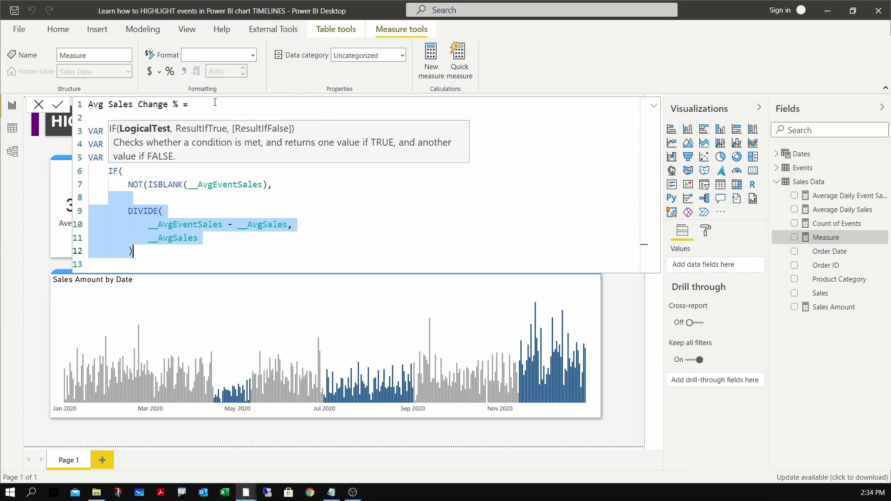
key(Up)
key(BackSpace)
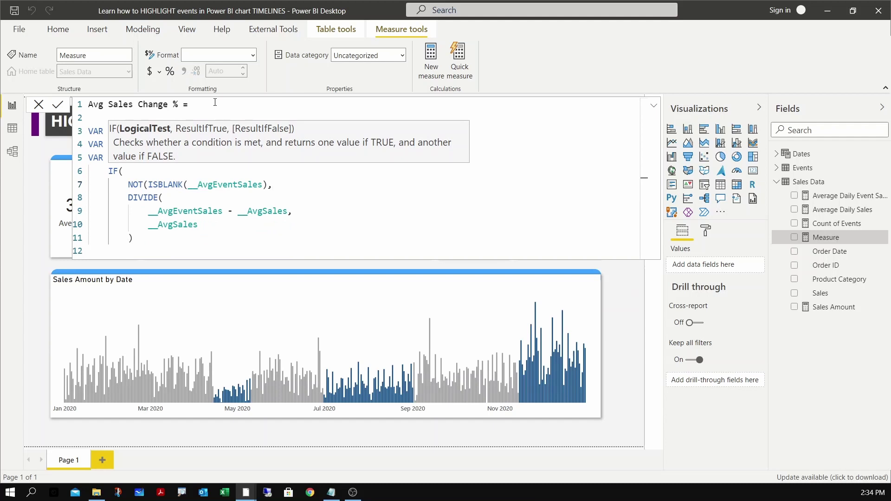
key(Down)
key(Down)
key(Down)
key(Down)
text())
key(Up)
key(Up)
key(Up)
key(Up)
key(End)
key(Left)
text())
key(Down)
key(Down)
key(Down)
key(Down)
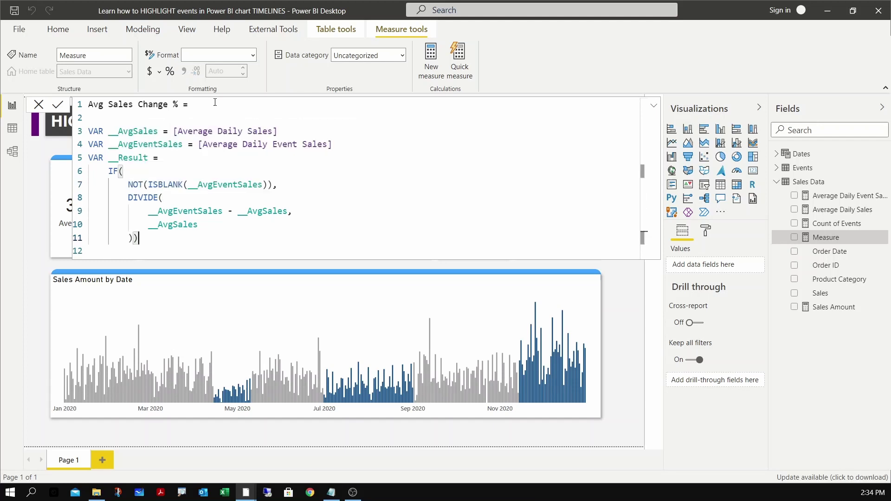
key(Return)
text())
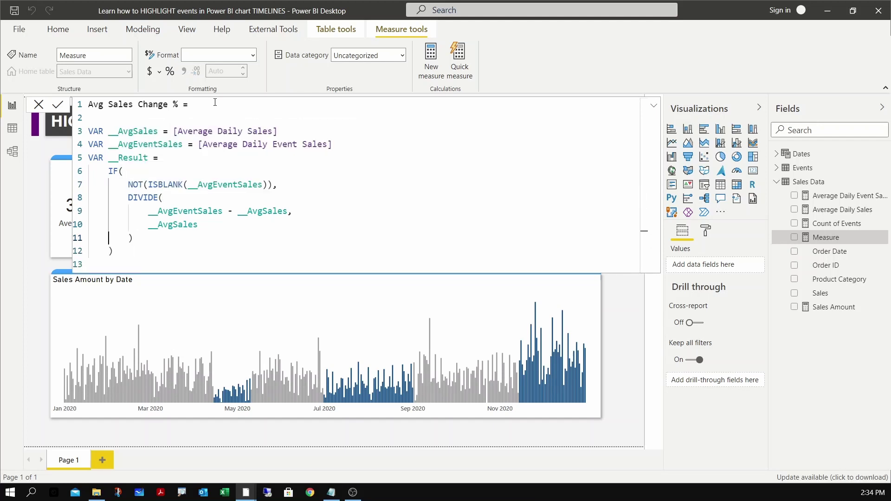
key(Return)
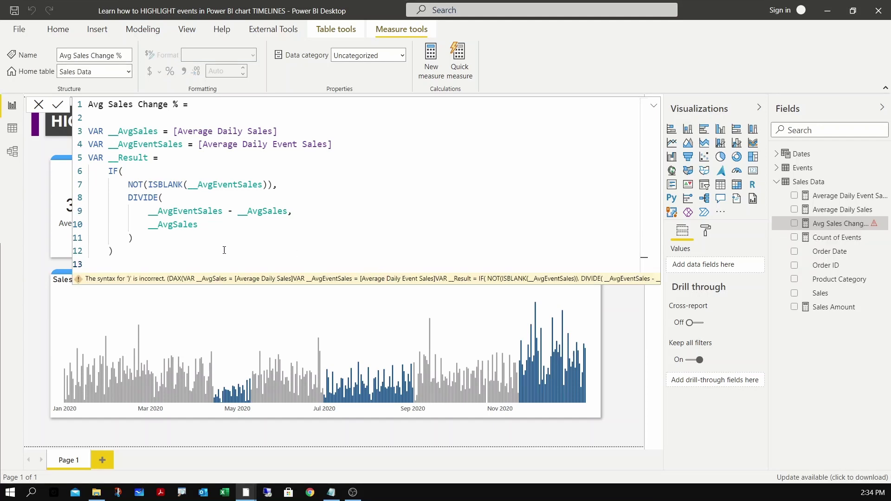
End the Avg Sales Change % formula with RETURN __Result after the IF block.
click(159, 197)
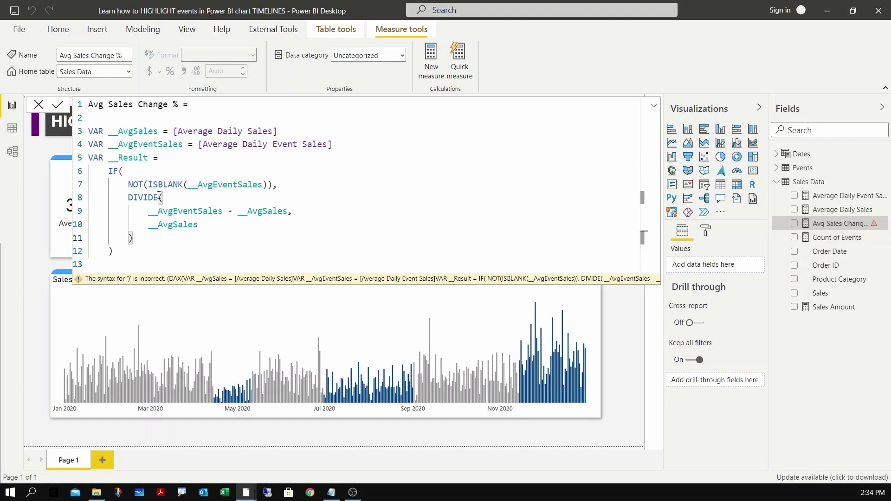
click(155, 196)
click(128, 251)
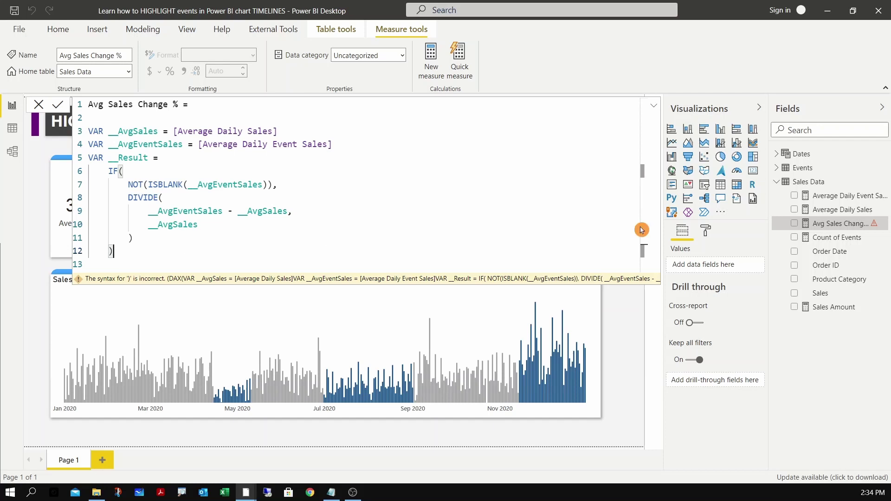
key(Return)
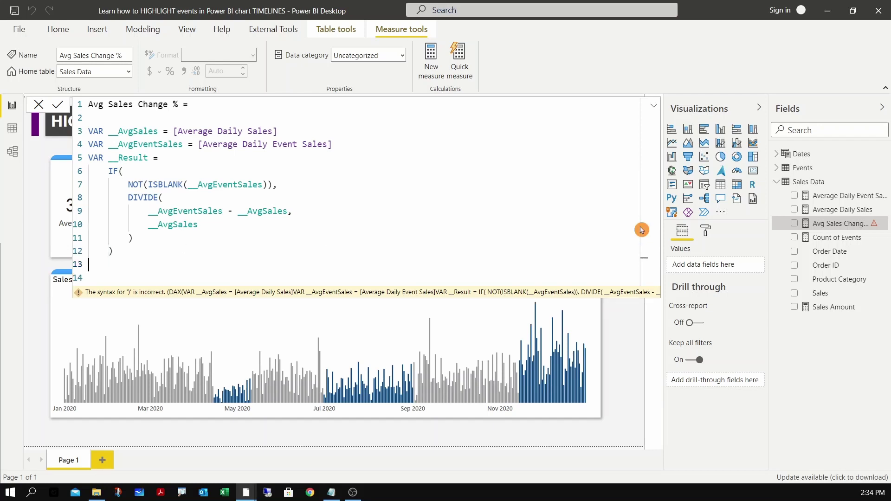
text(RETURN)
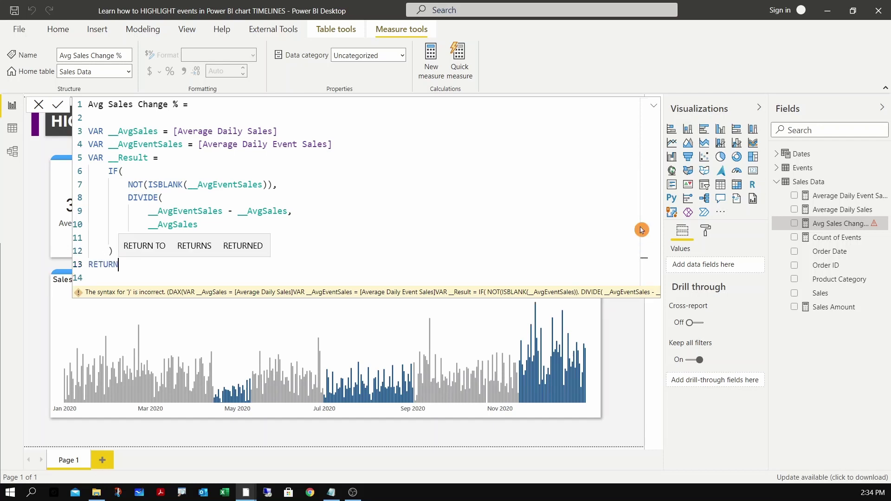
key(Return)
text(_)
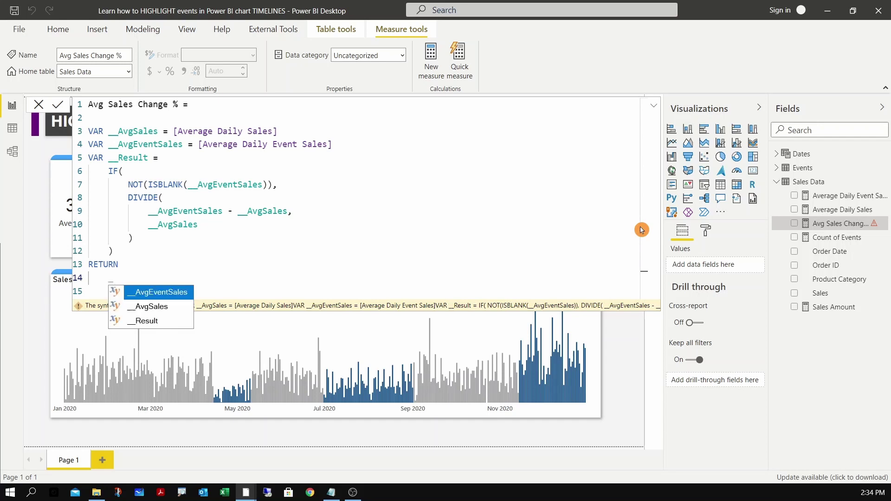
text(_R)
key(Tab)
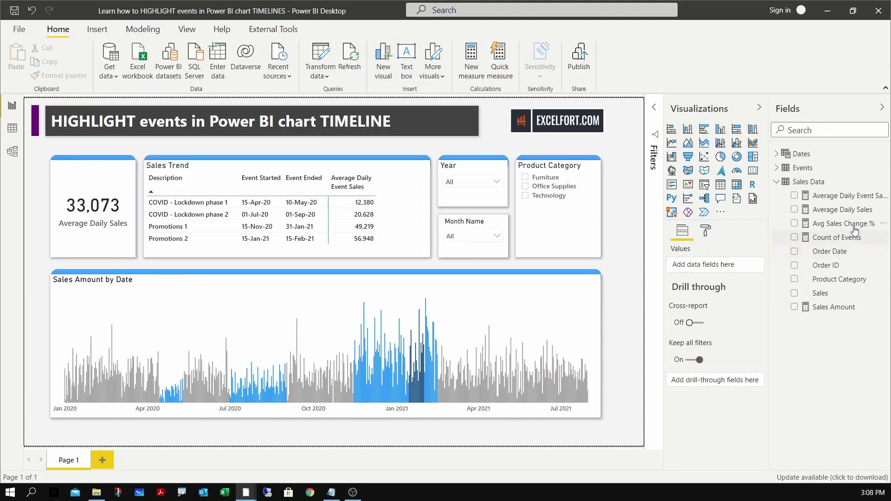
Drag the Avg Sales Change % measure into the Sales Trend table as a new column.
drag(839, 224, 399, 227)
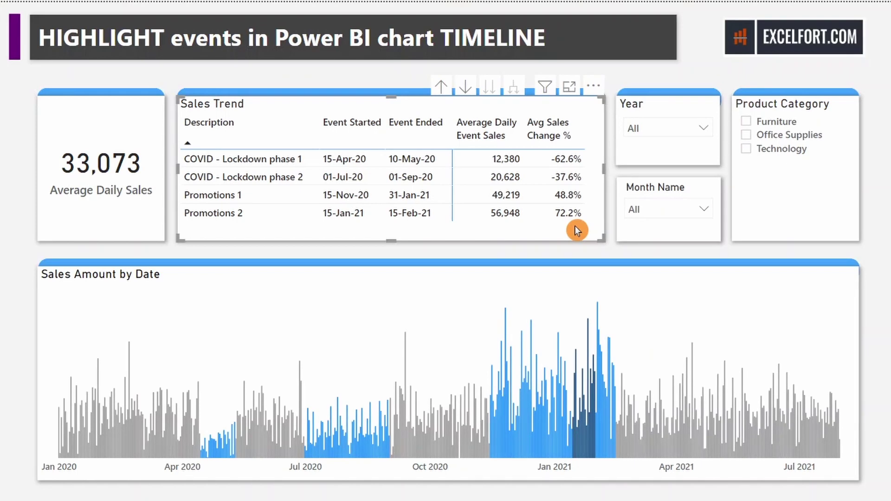
click(668, 126)
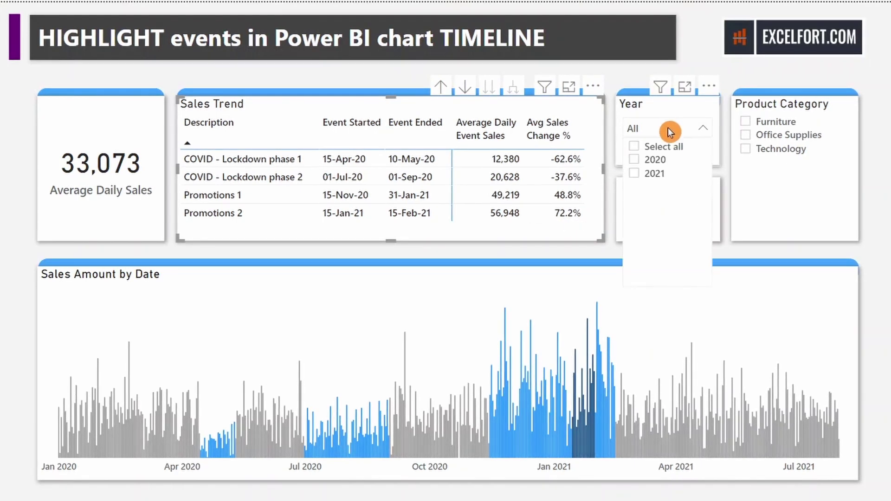
click(655, 161)
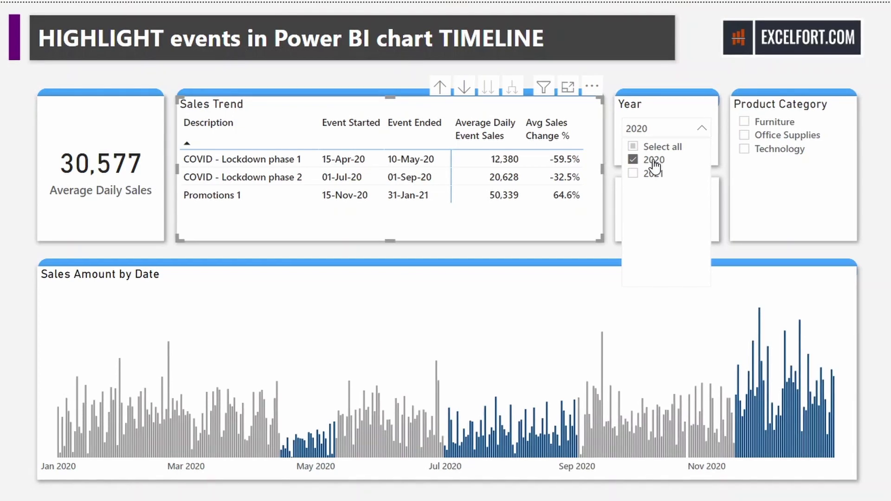
click(656, 176)
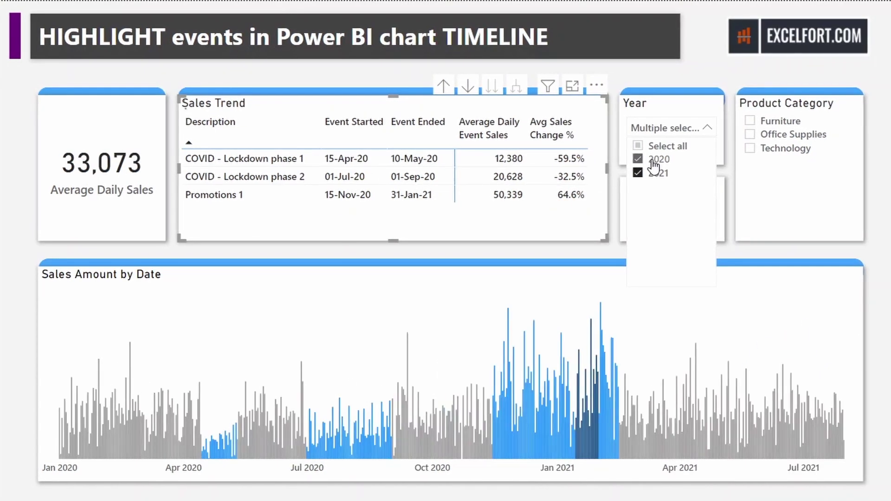
click(655, 162)
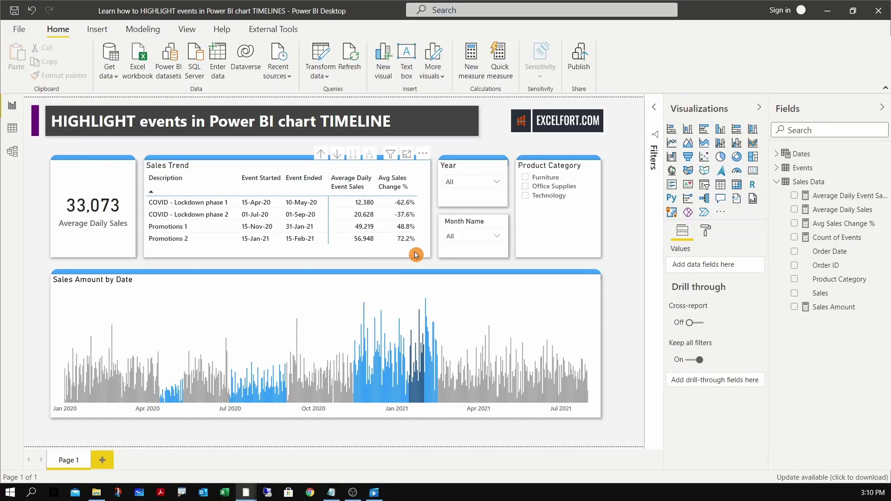
click(416, 255)
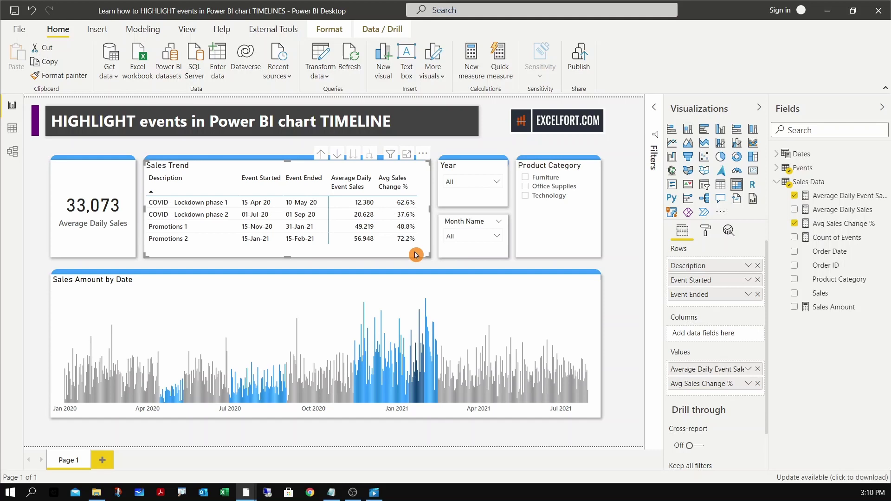
Open Conditional formatting > Data bars for the Avg Sales Change % field in the Values well.
click(748, 385)
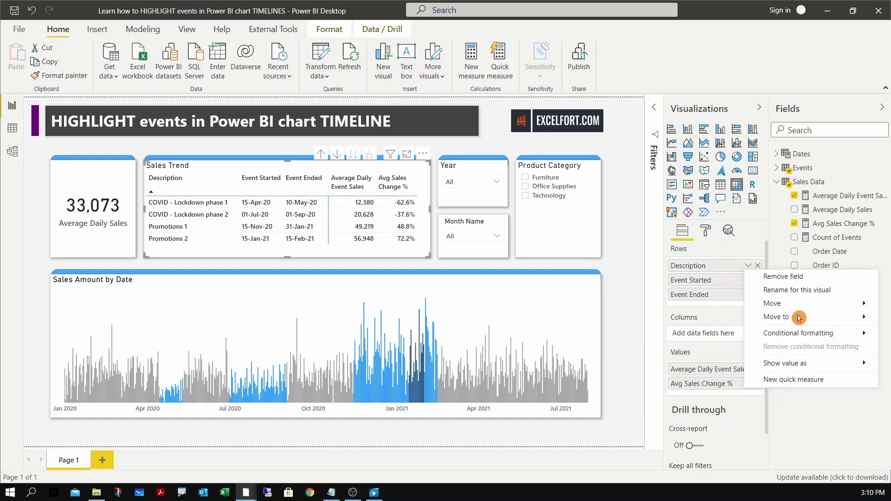
mouse_move(772, 333)
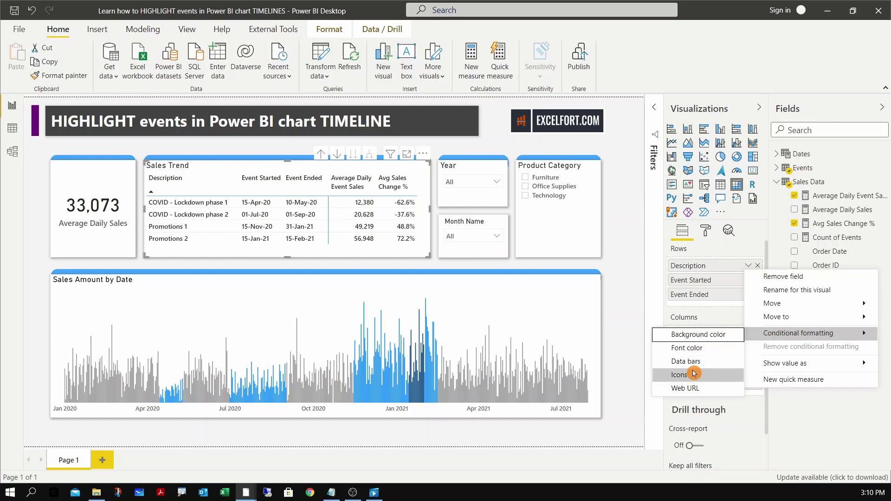
click(675, 361)
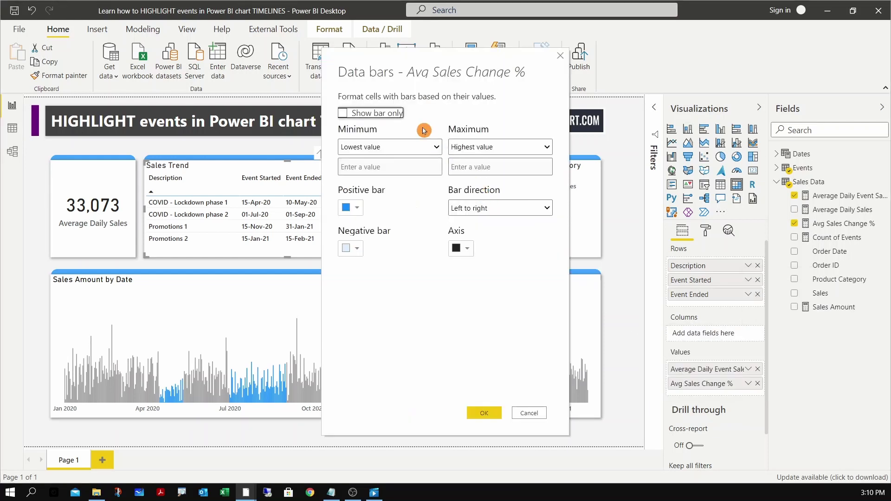
Set data bars to yellow positive, light purple negative, and a light grey axis, then apply.
click(353, 211)
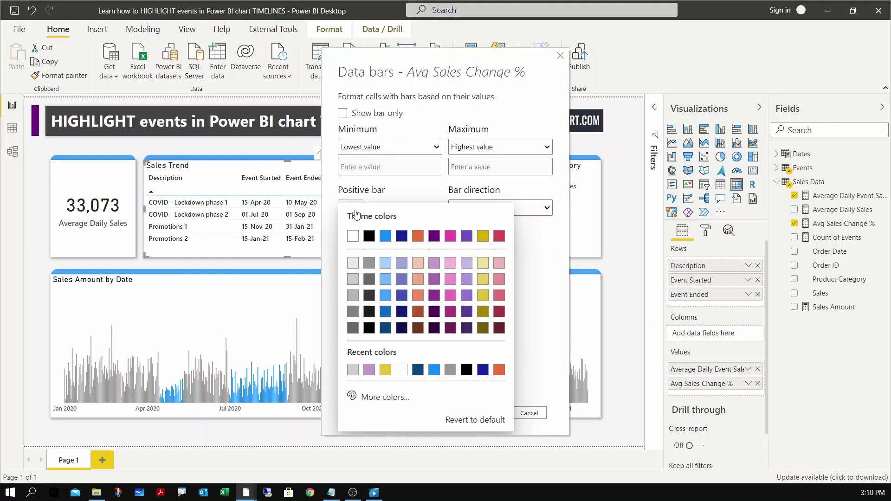
click(483, 297)
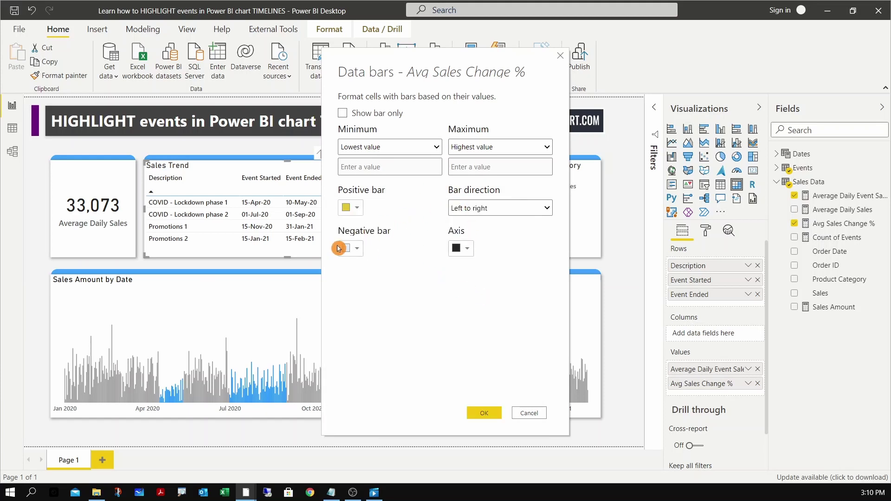
click(355, 250)
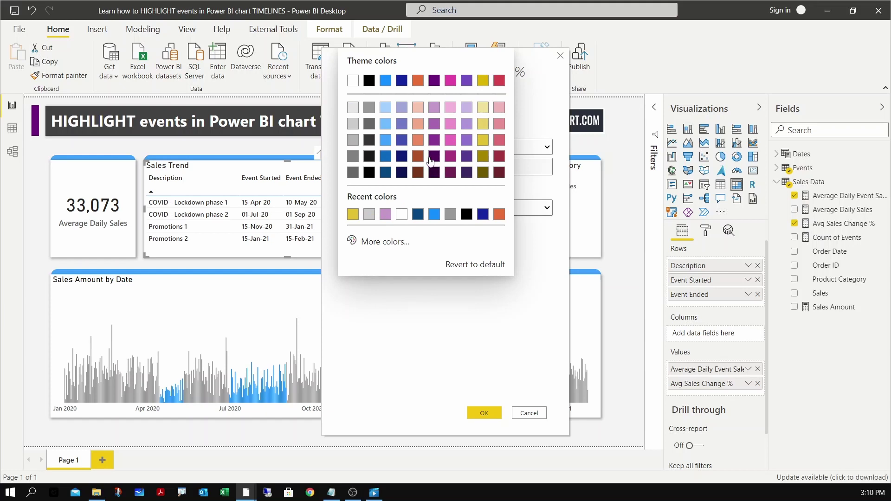
click(434, 108)
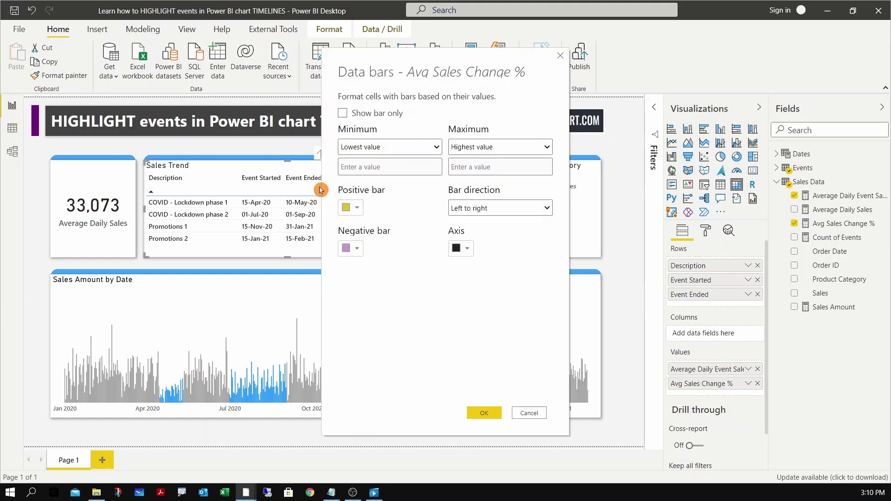
click(467, 251)
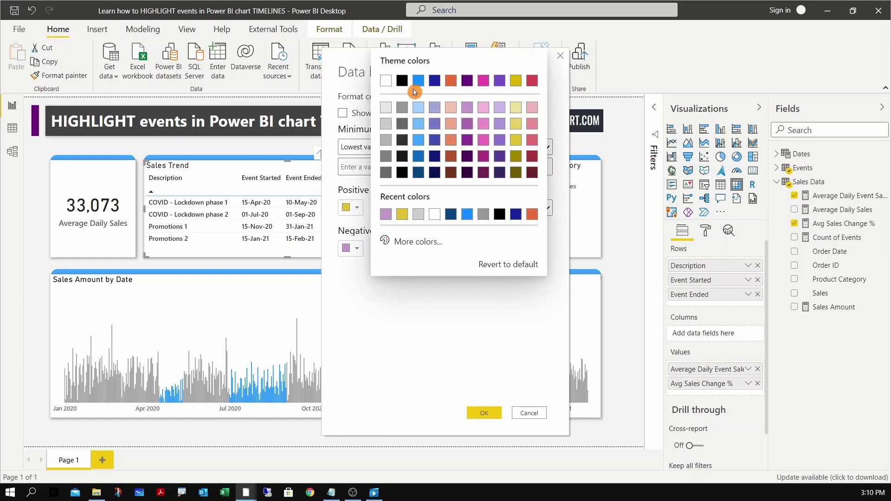
click(396, 112)
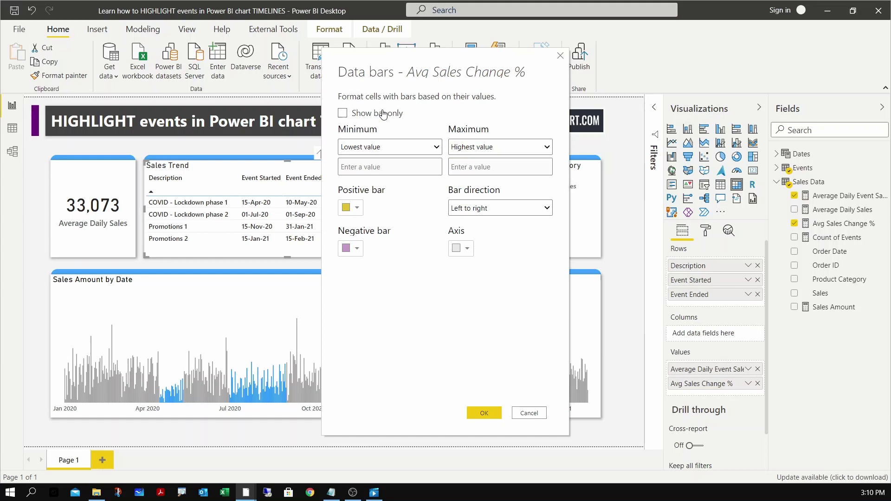
click(485, 413)
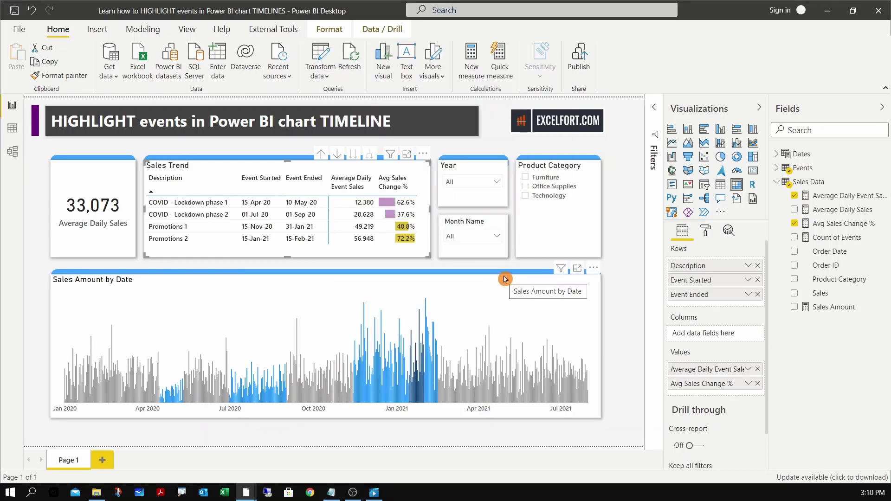
click(418, 266)
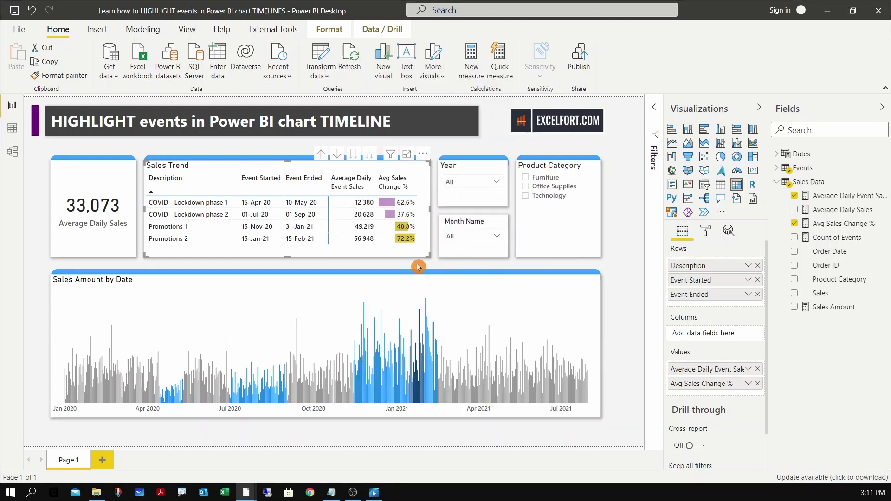